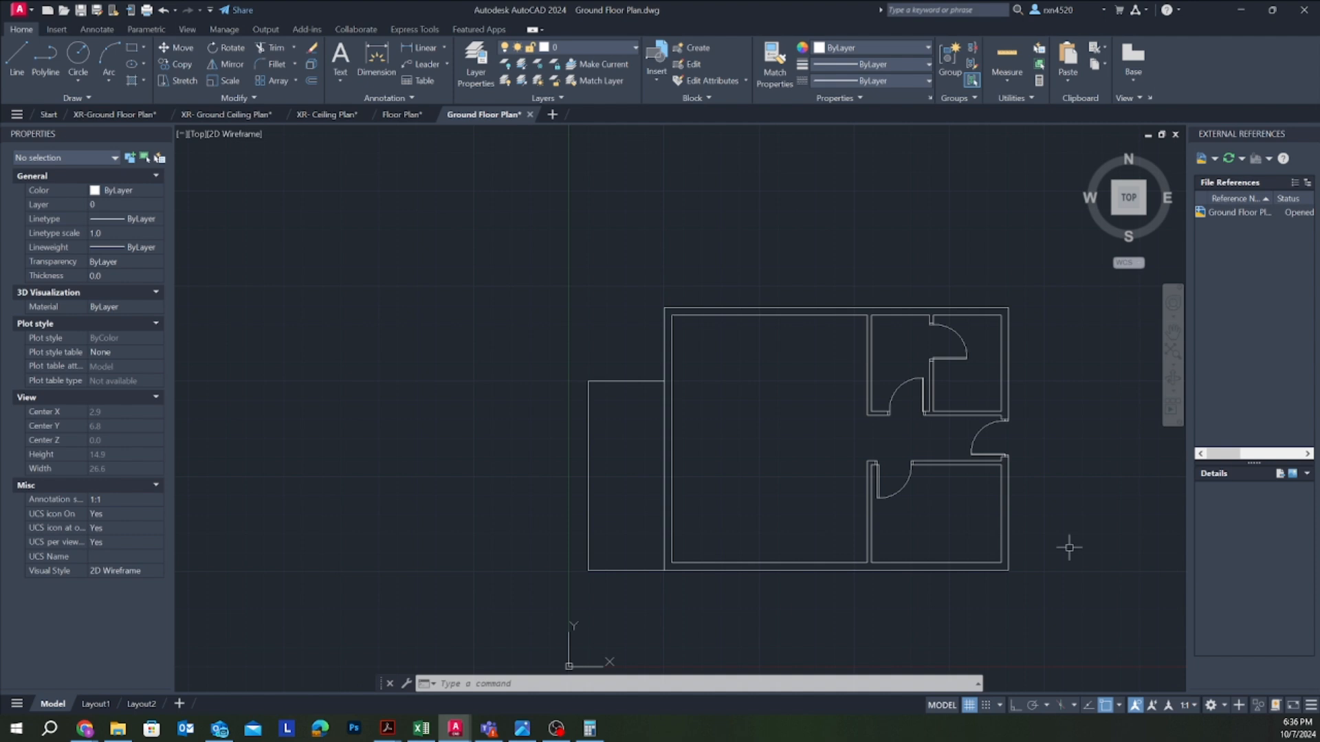
middle_drag(931, 513, 884, 506)
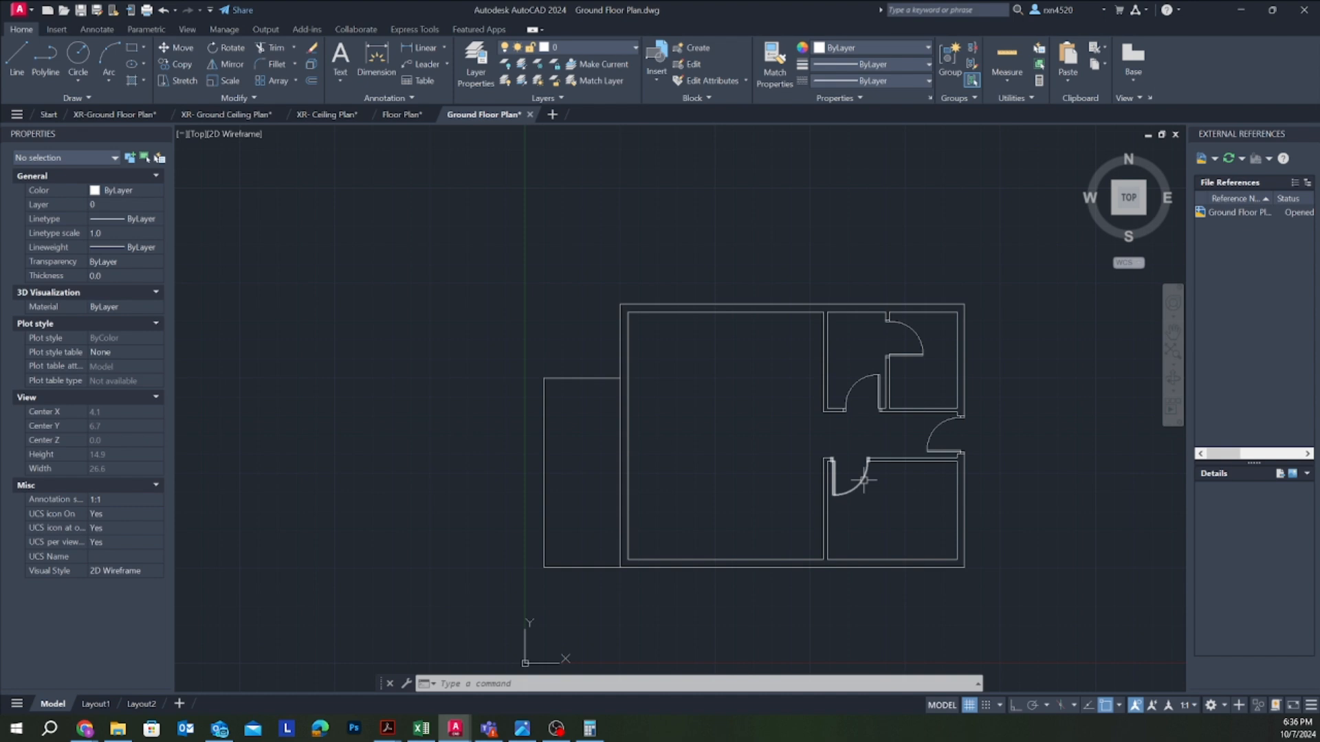
scroll(864, 502, up, 2)
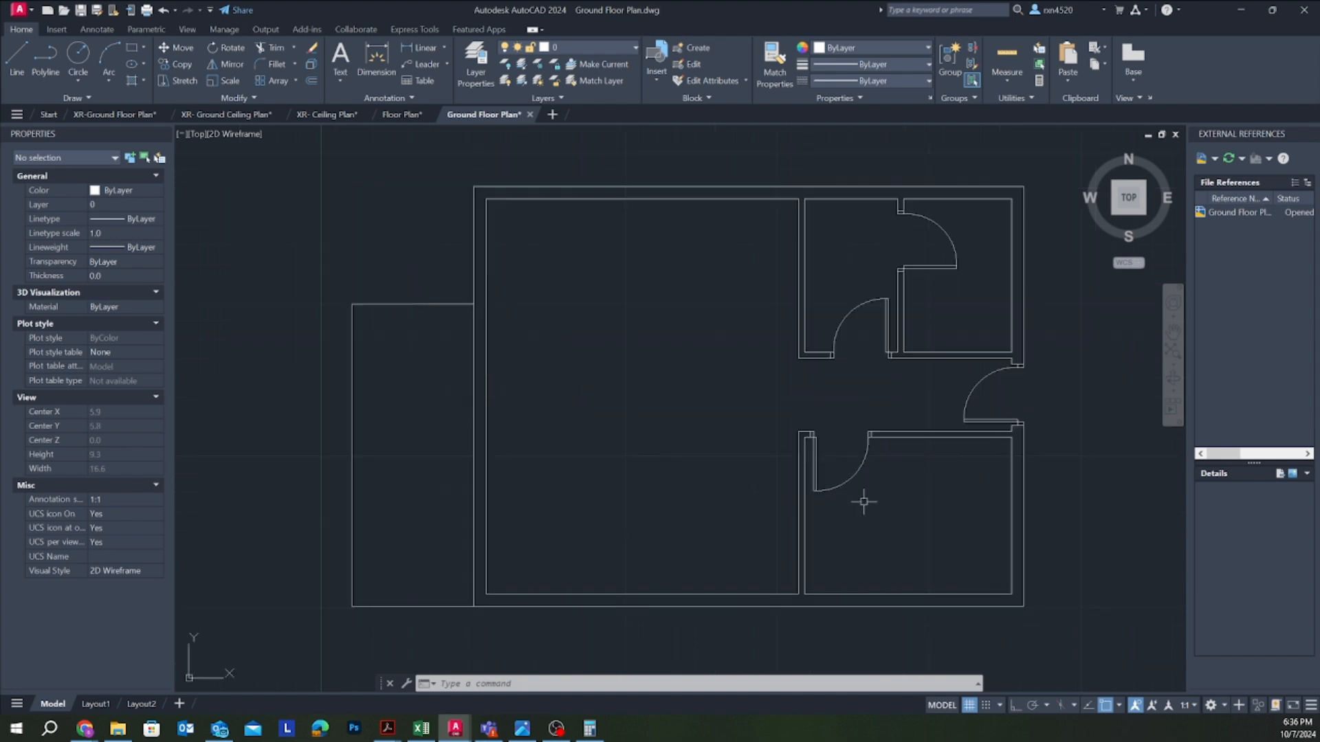
scroll(864, 502, down, 2)
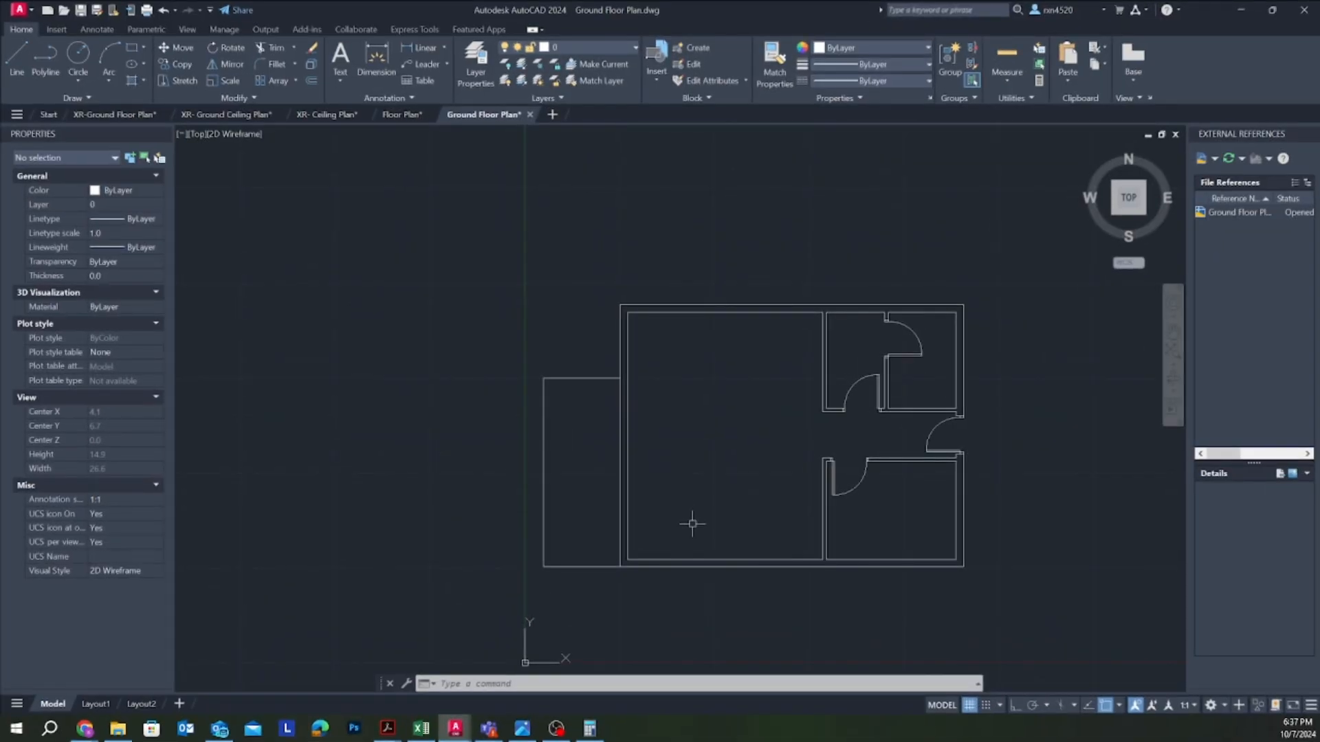
scroll(779, 470, up, 2)
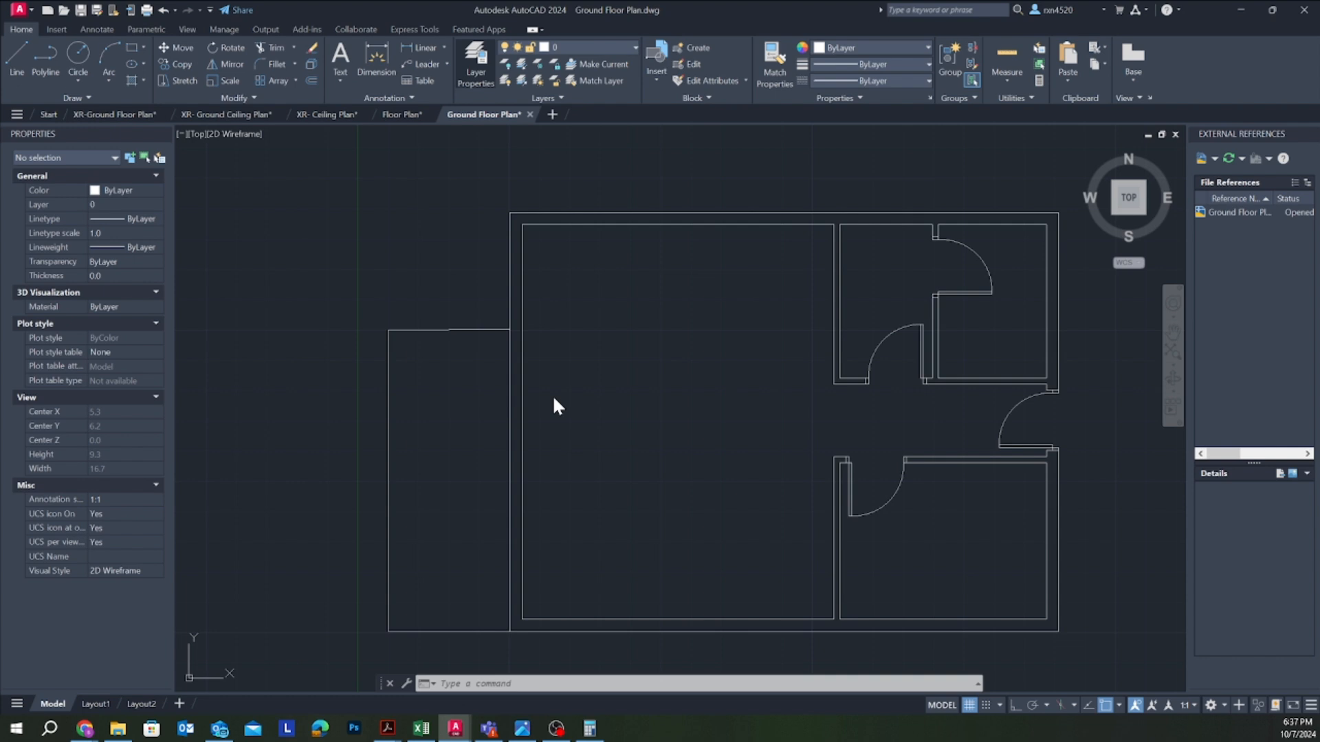
Step: Open the layer manager and create a new layer named A-Window
text(la)
key(Return)
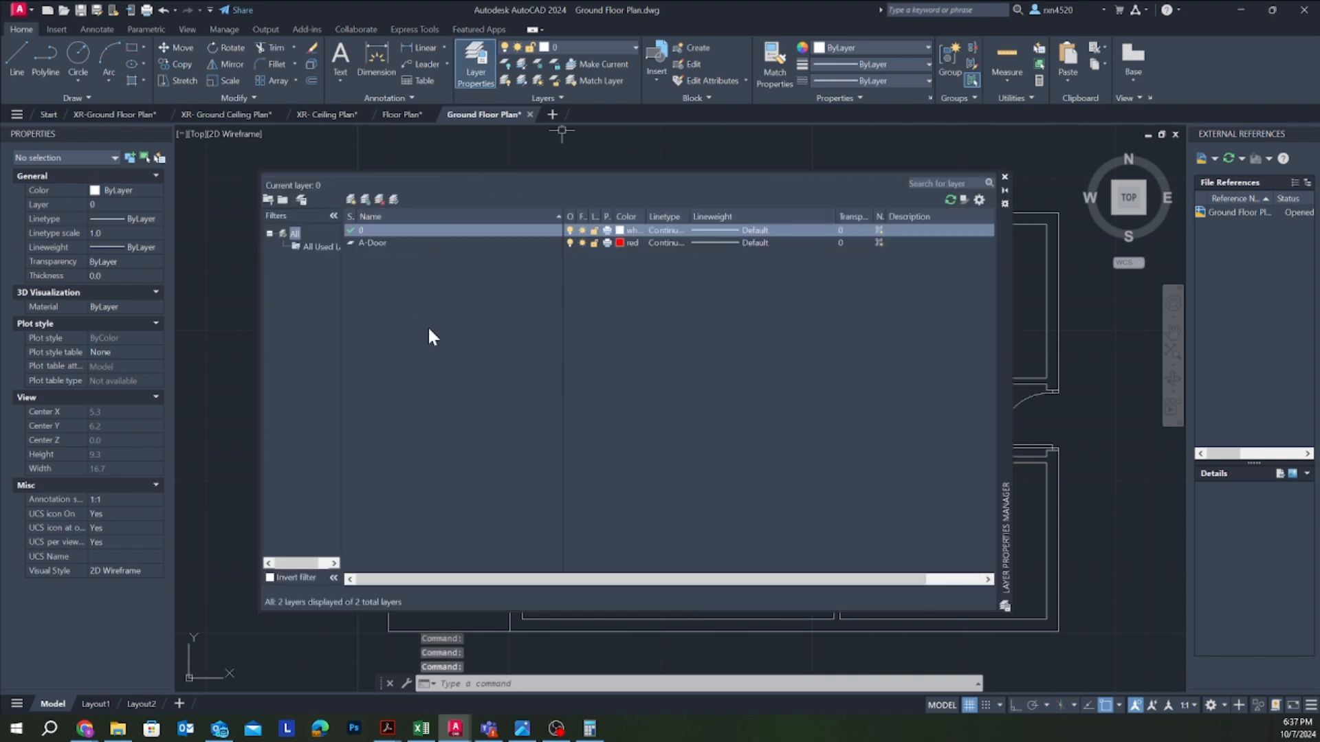
click(394, 244)
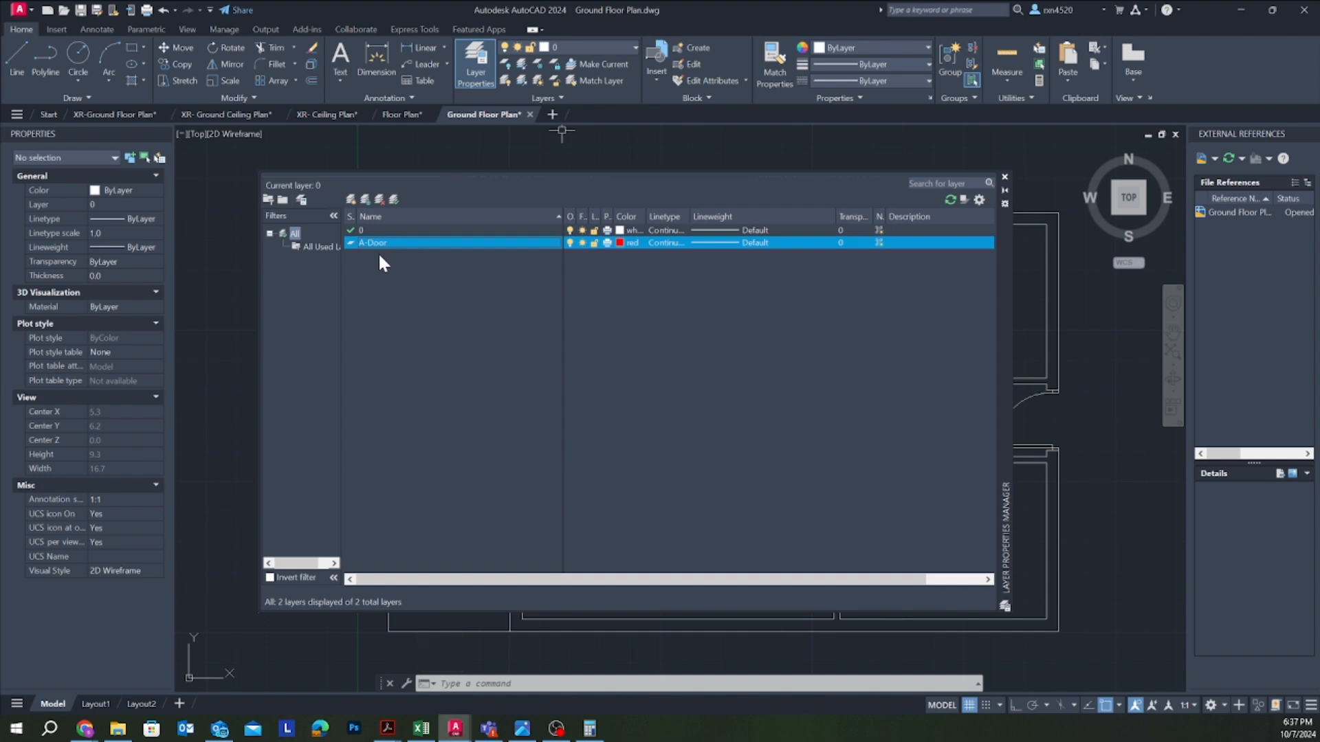
click(351, 199)
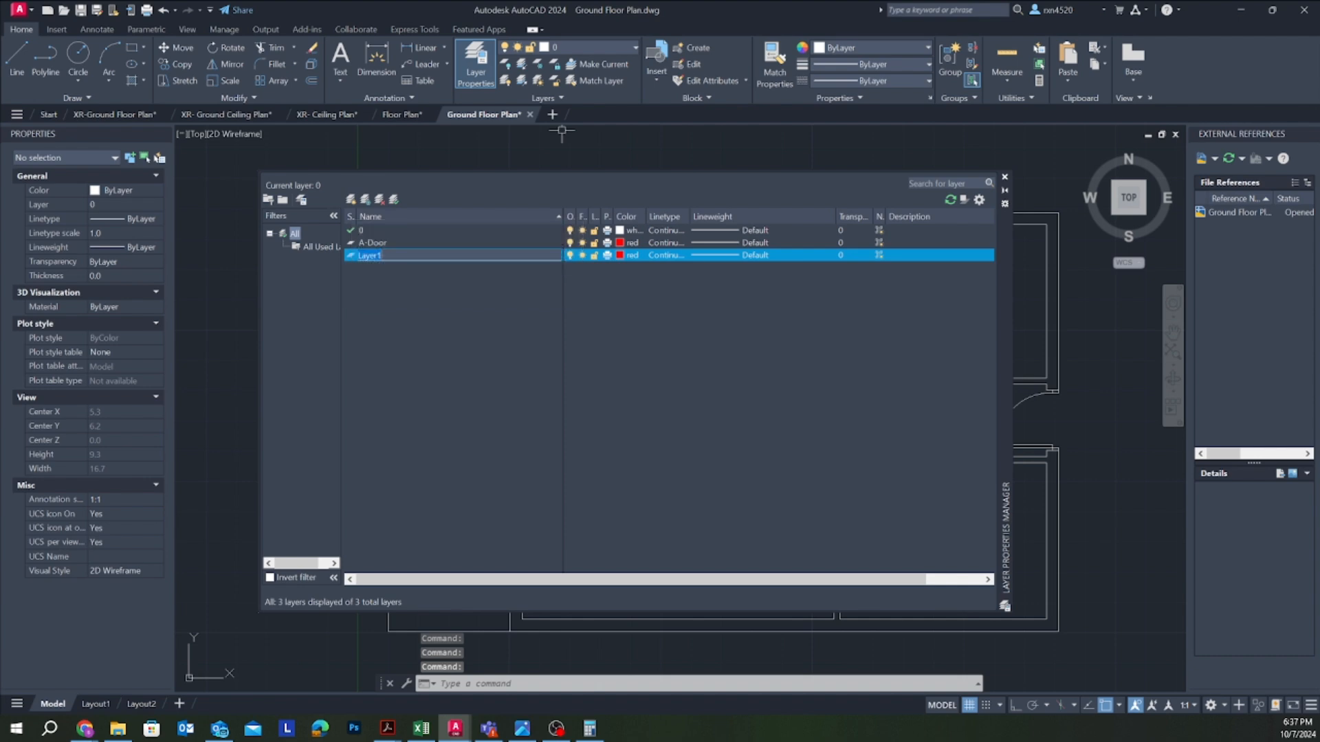
text(A-)
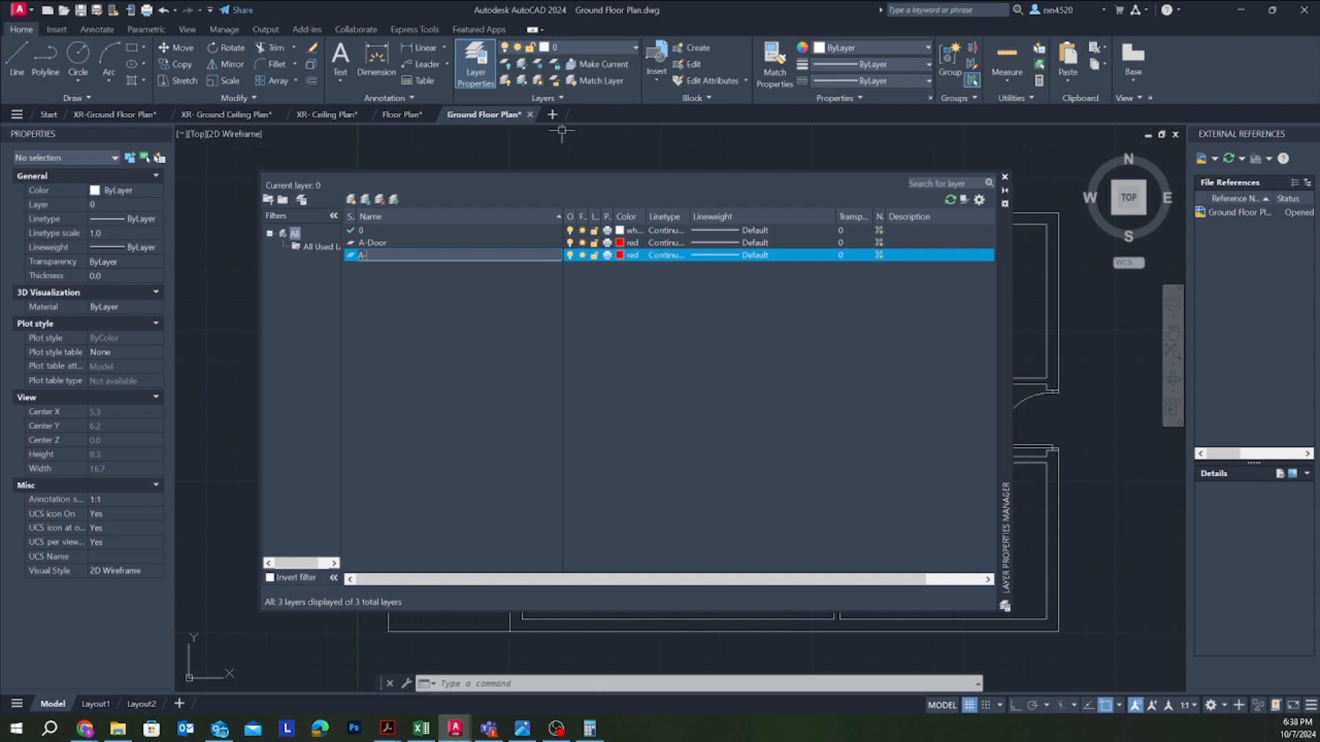
text(Window)
key(Return)
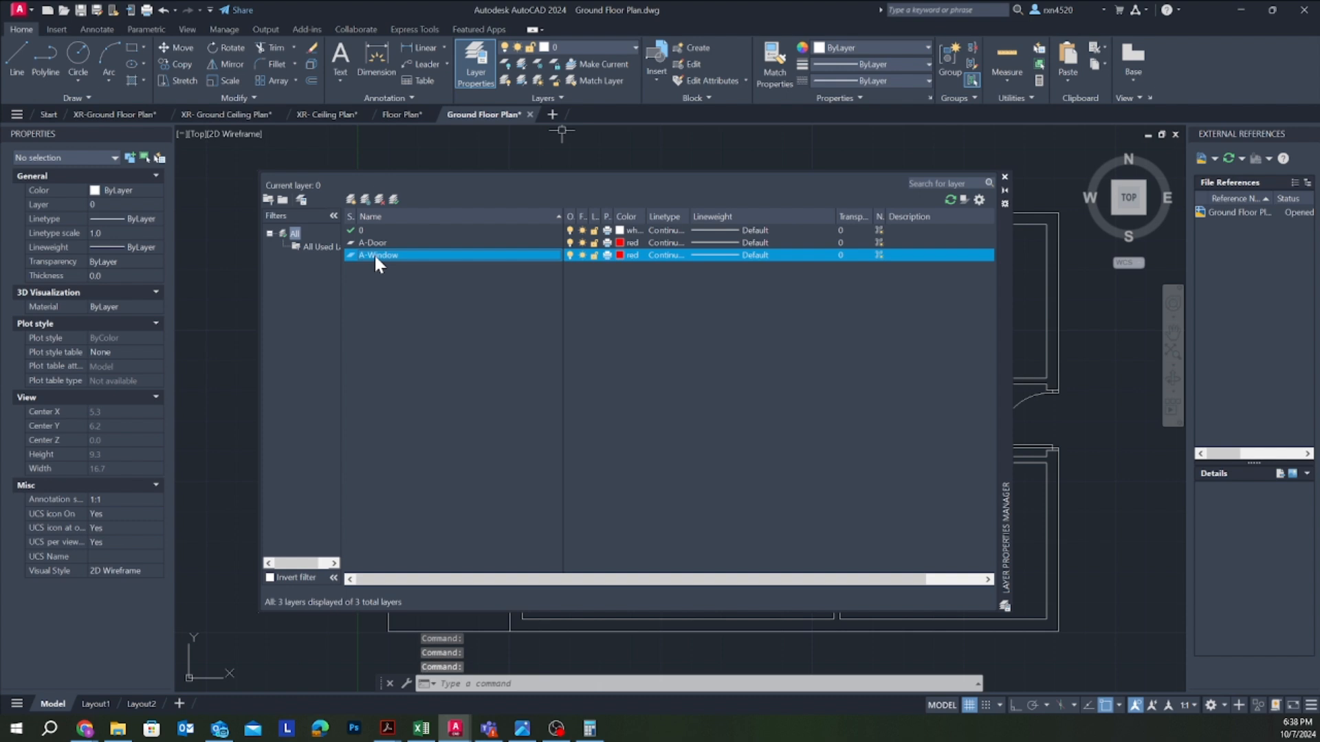
Step: Create another new layer named A-Wall
click(352, 199)
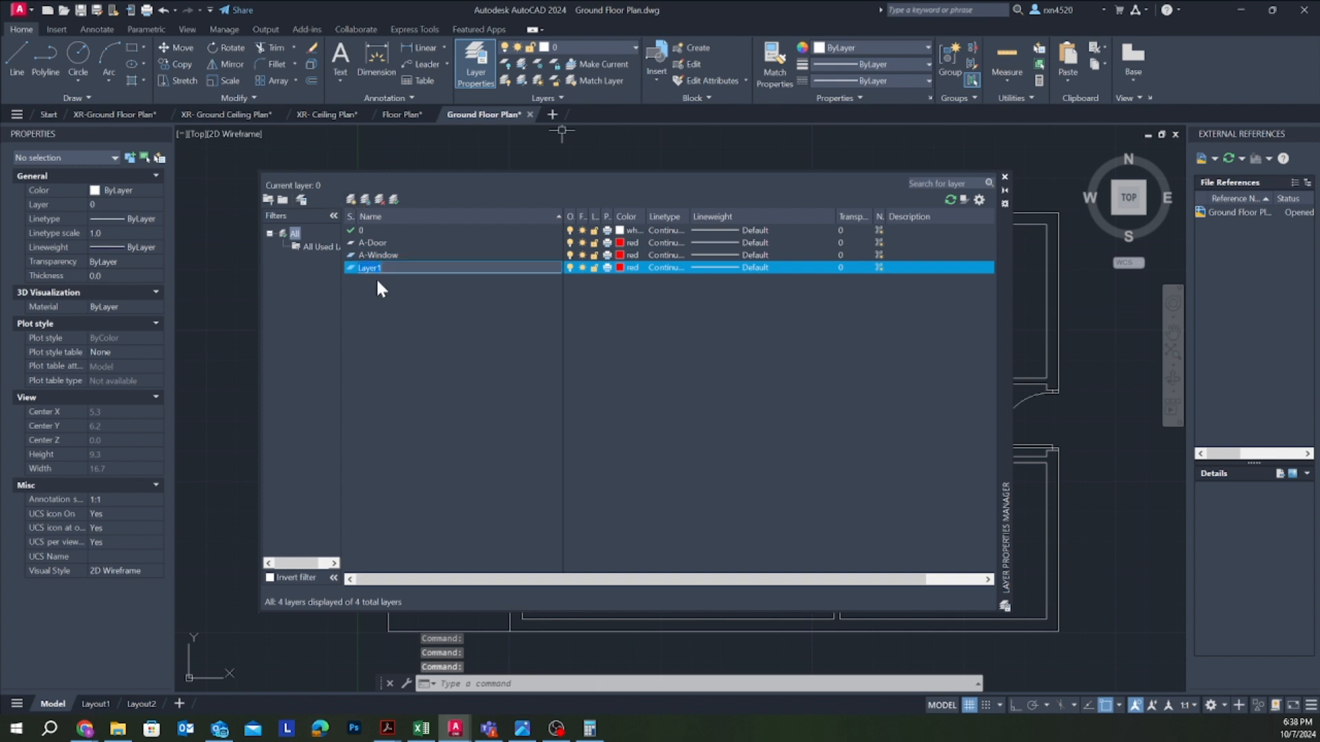
text(A- Wal)
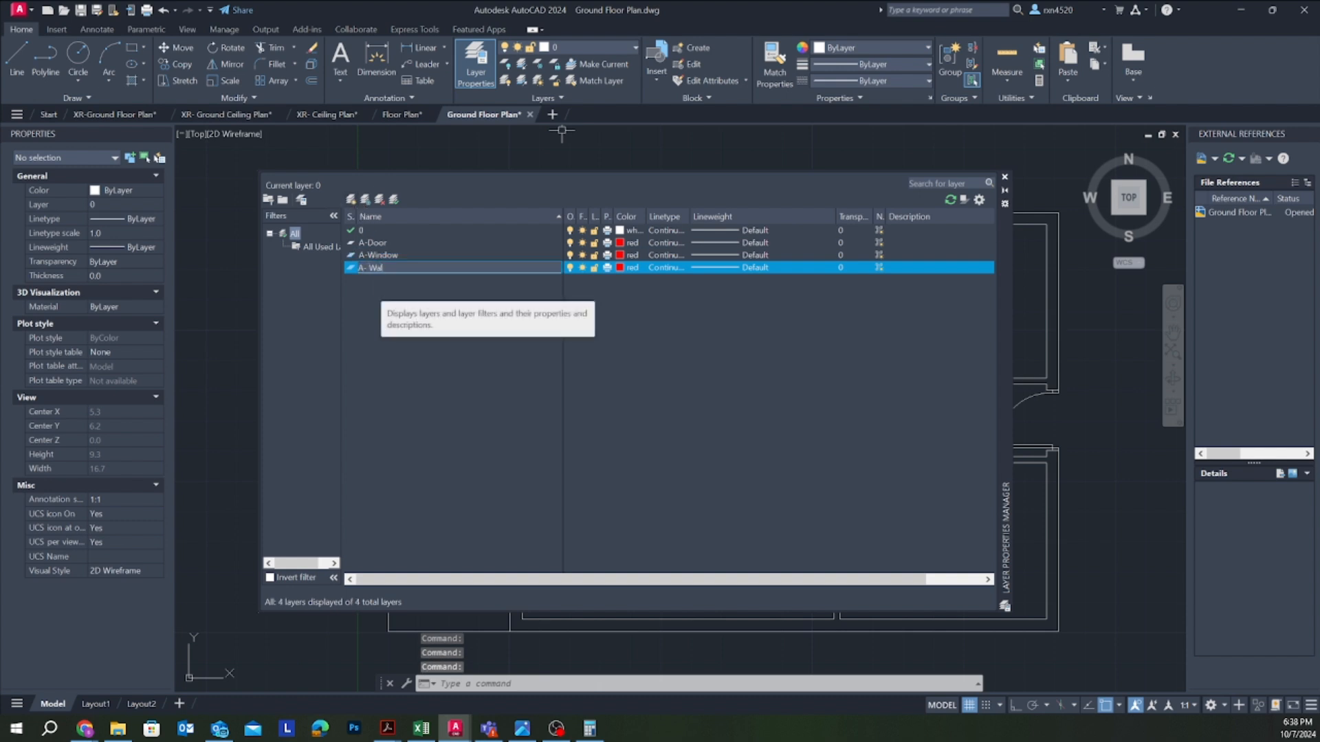
text(ls)
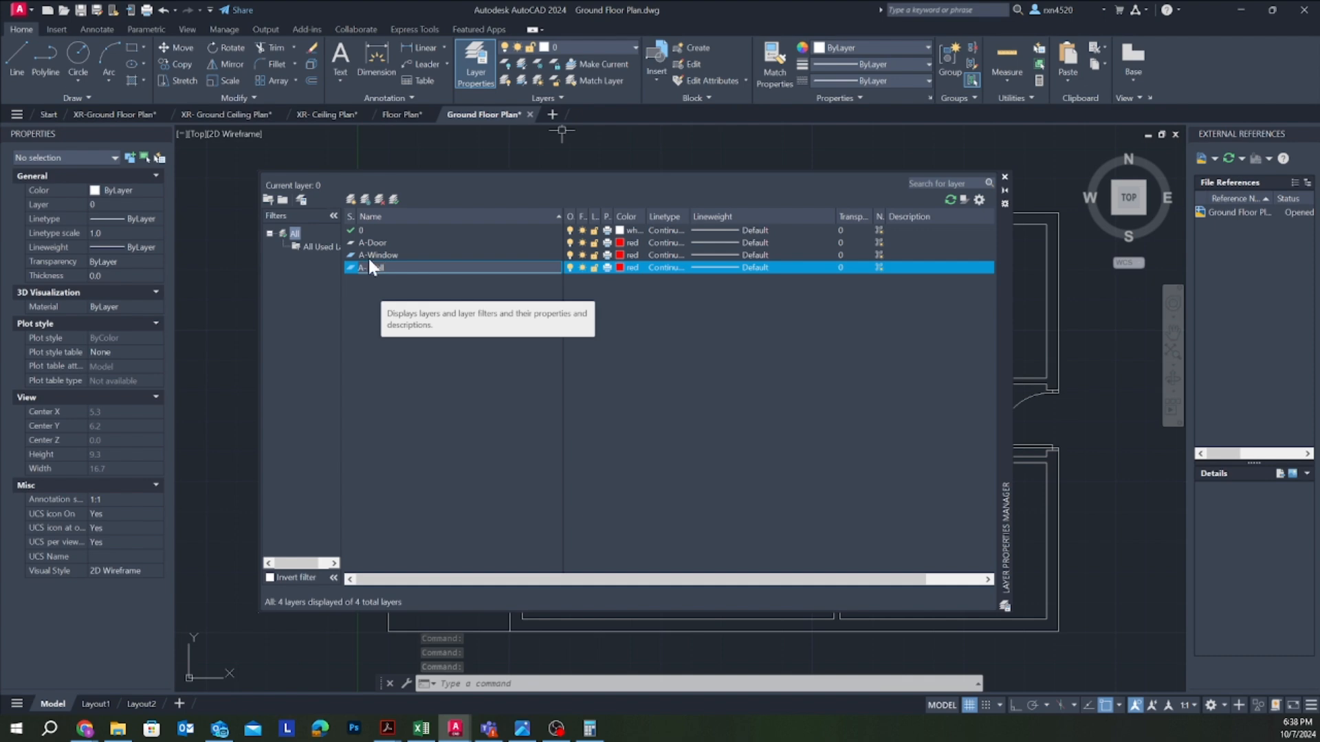
key(BackSpace)
key(ctrl+Left)
key(BackSpace)
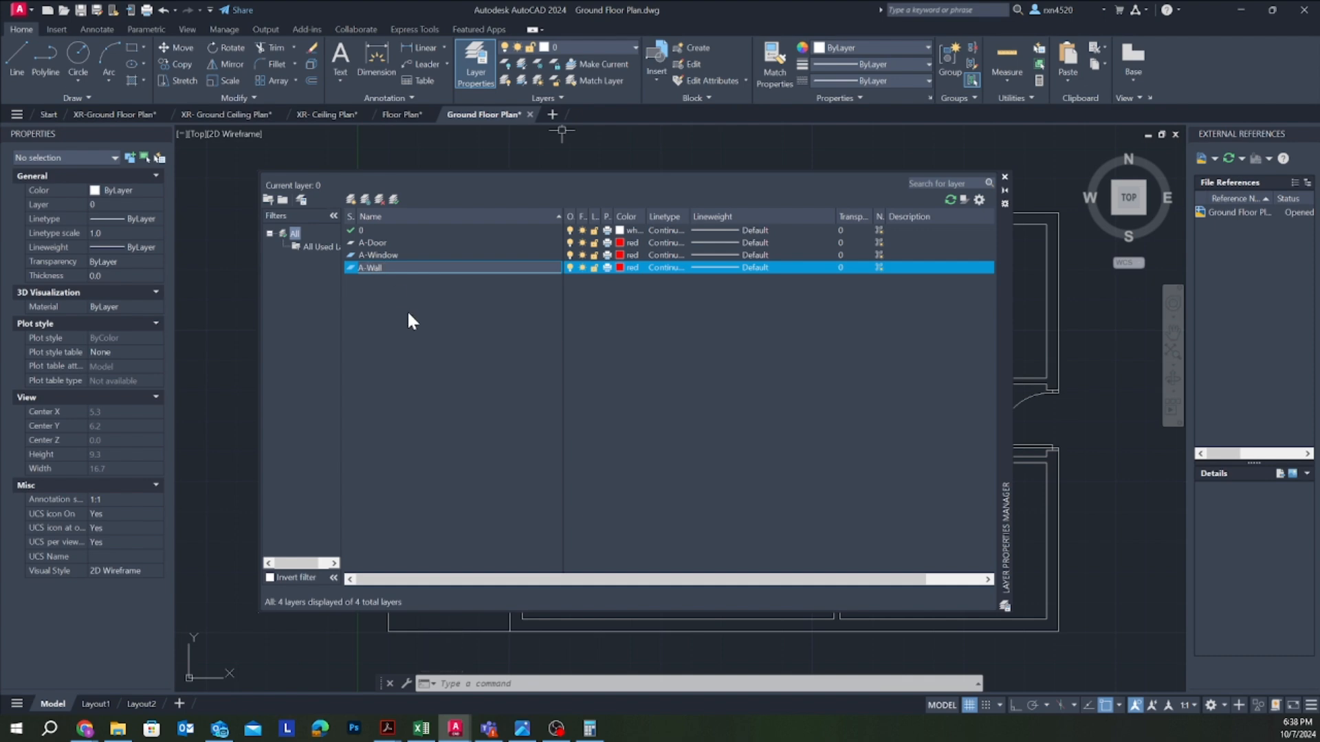
key(Return)
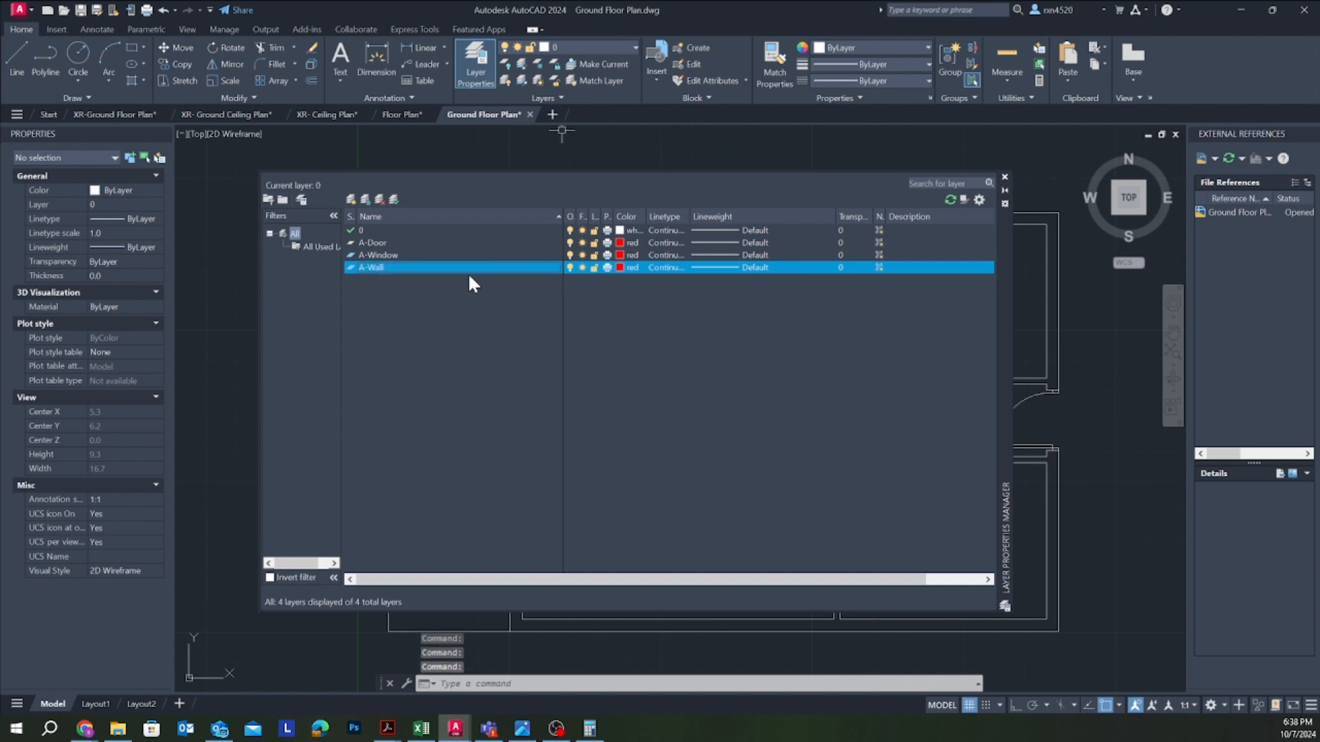
Step: Set the A-Wall layer's color to cyan, confirm red for A-Door, and close the layer manager
click(619, 267)
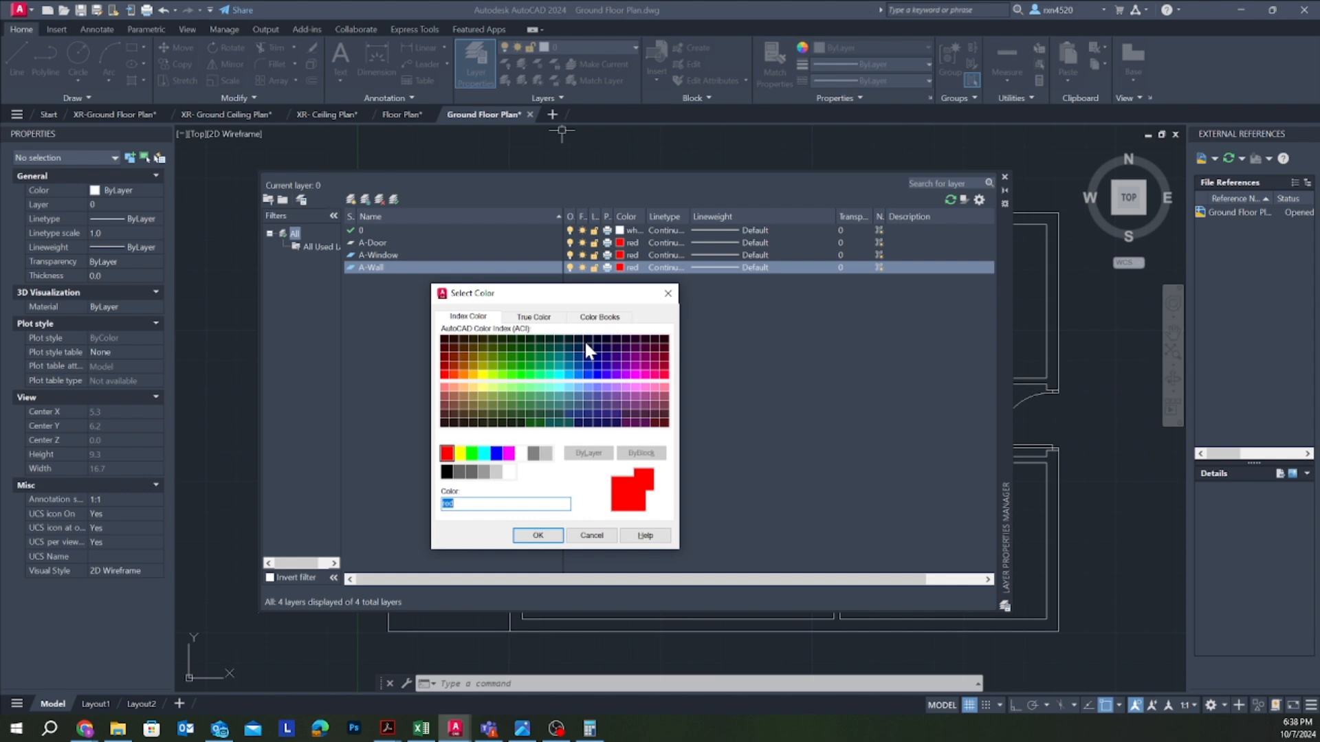
click(485, 455)
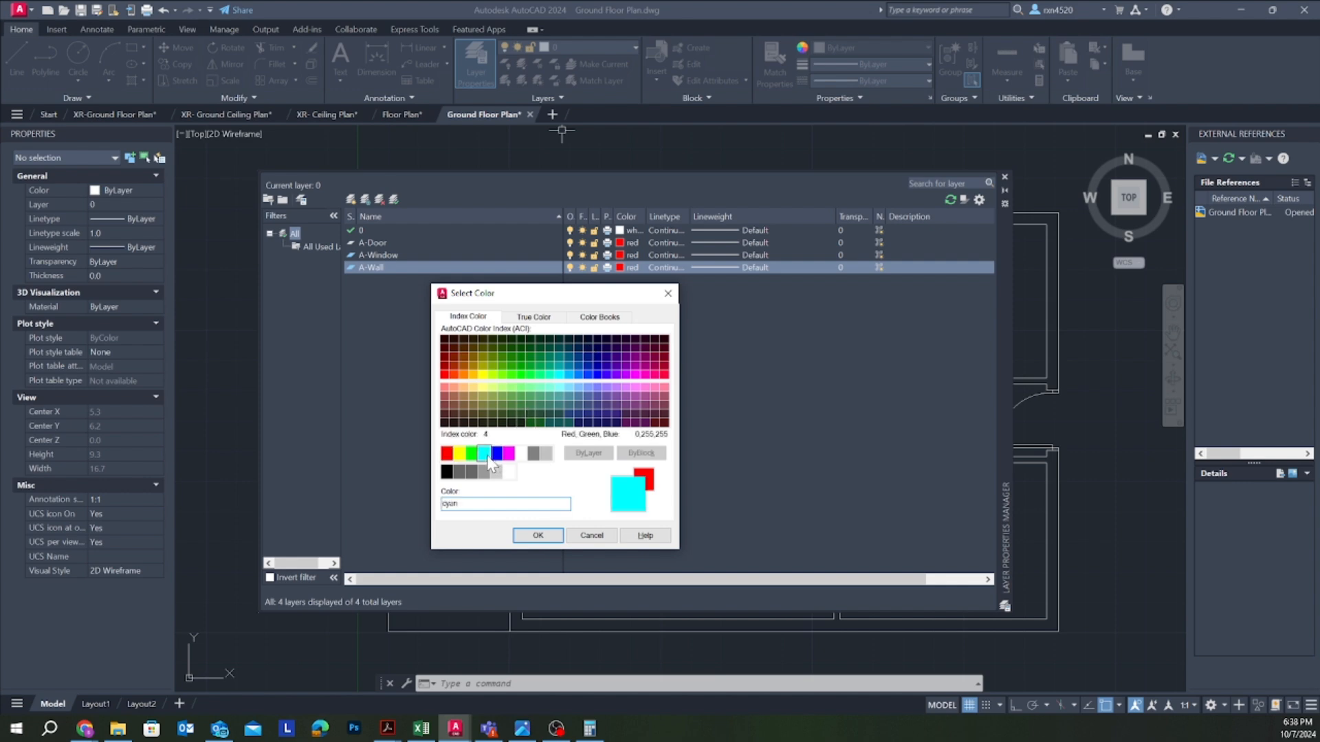
click(518, 540)
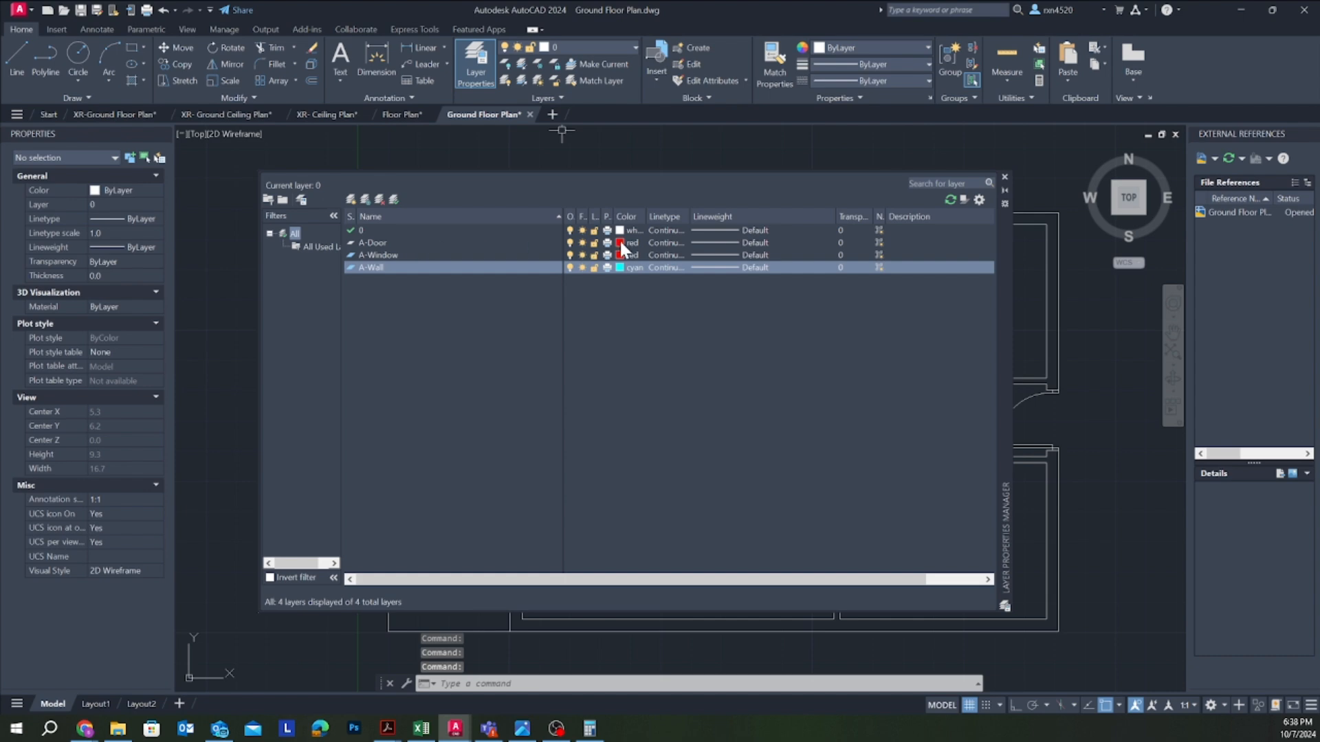
click(620, 242)
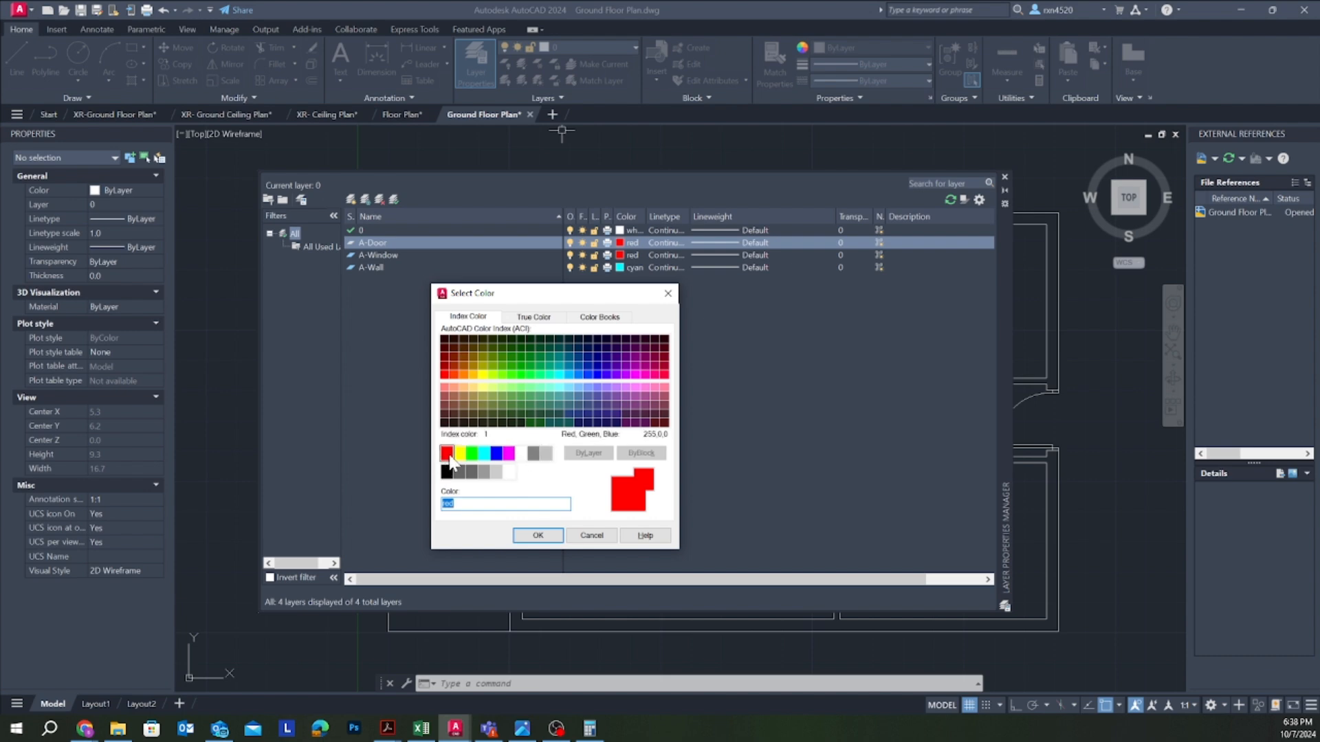
click(535, 537)
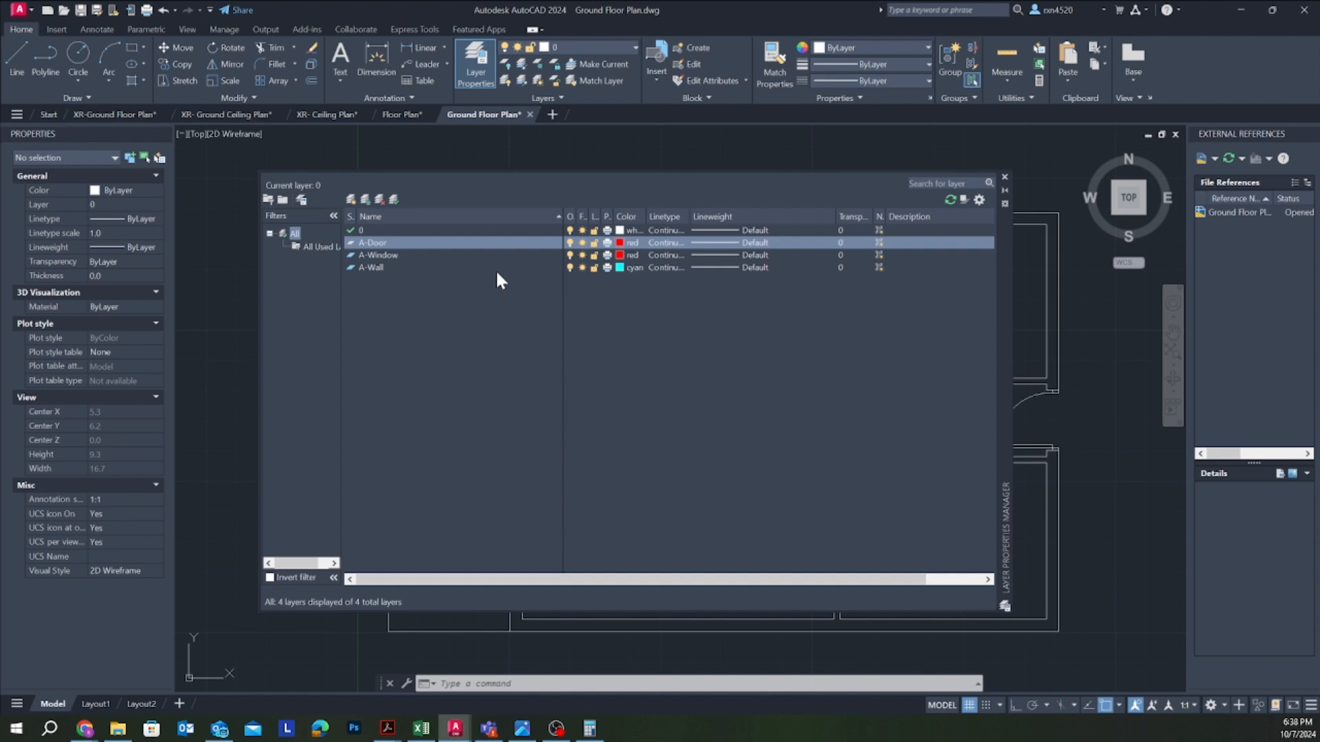
click(1004, 178)
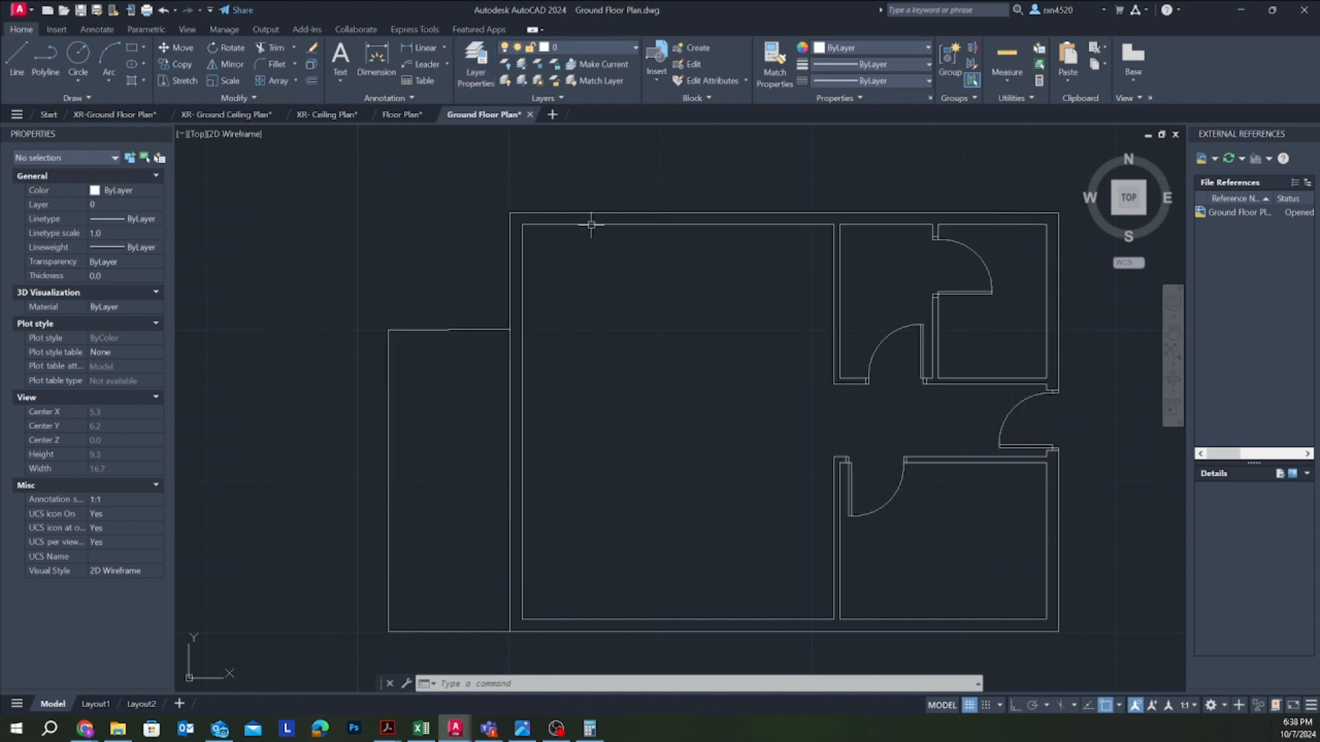
Step: Select all exterior and interior wall lines, leaving out the doors and the rectangle outside the building, assign them to the A-Wall layer, and clear the selection
drag(630, 163, 581, 289)
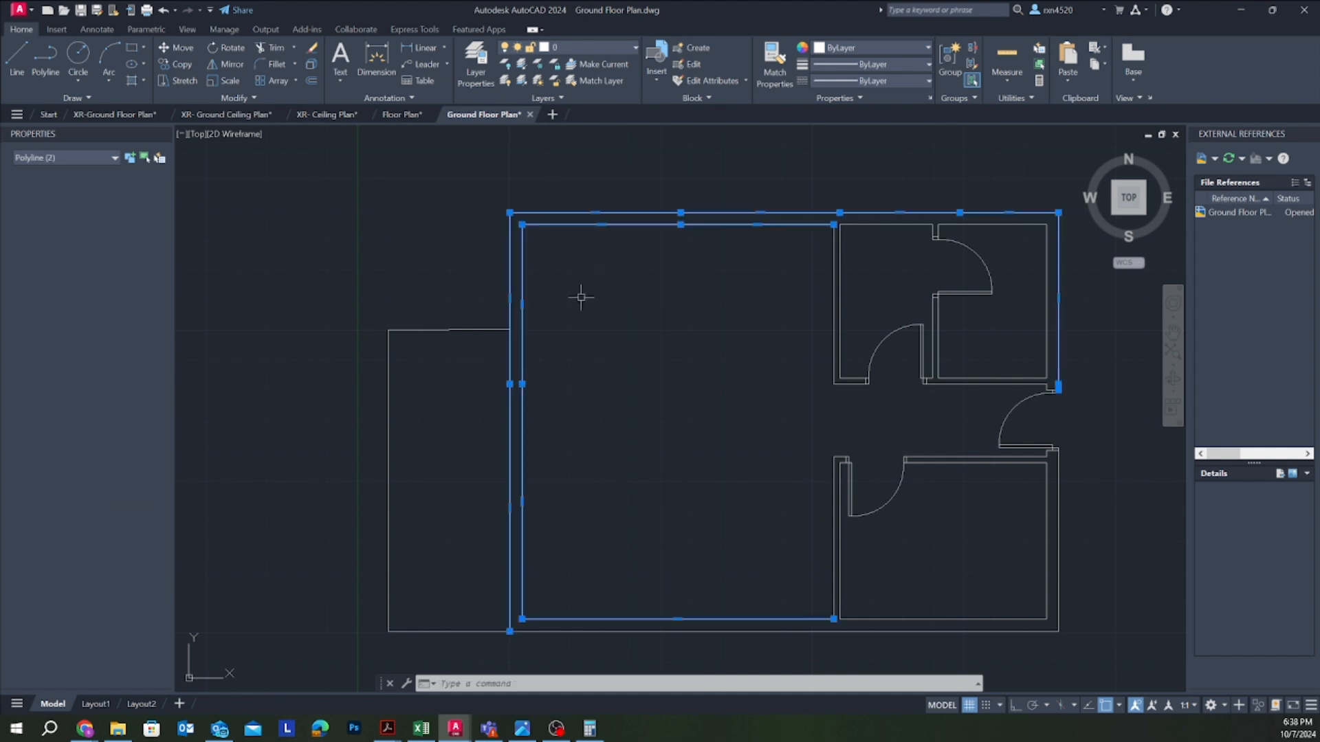
click(886, 631)
click(1046, 492)
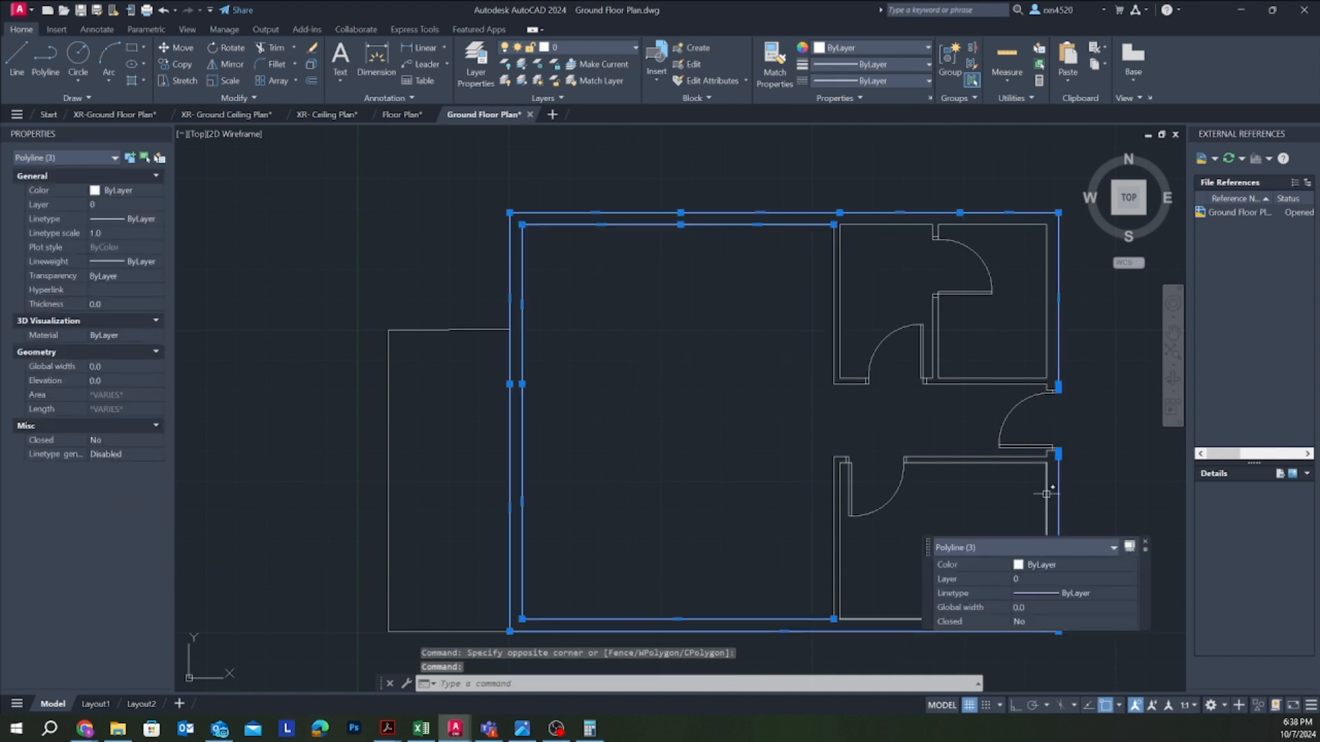
click(965, 440)
click(928, 536)
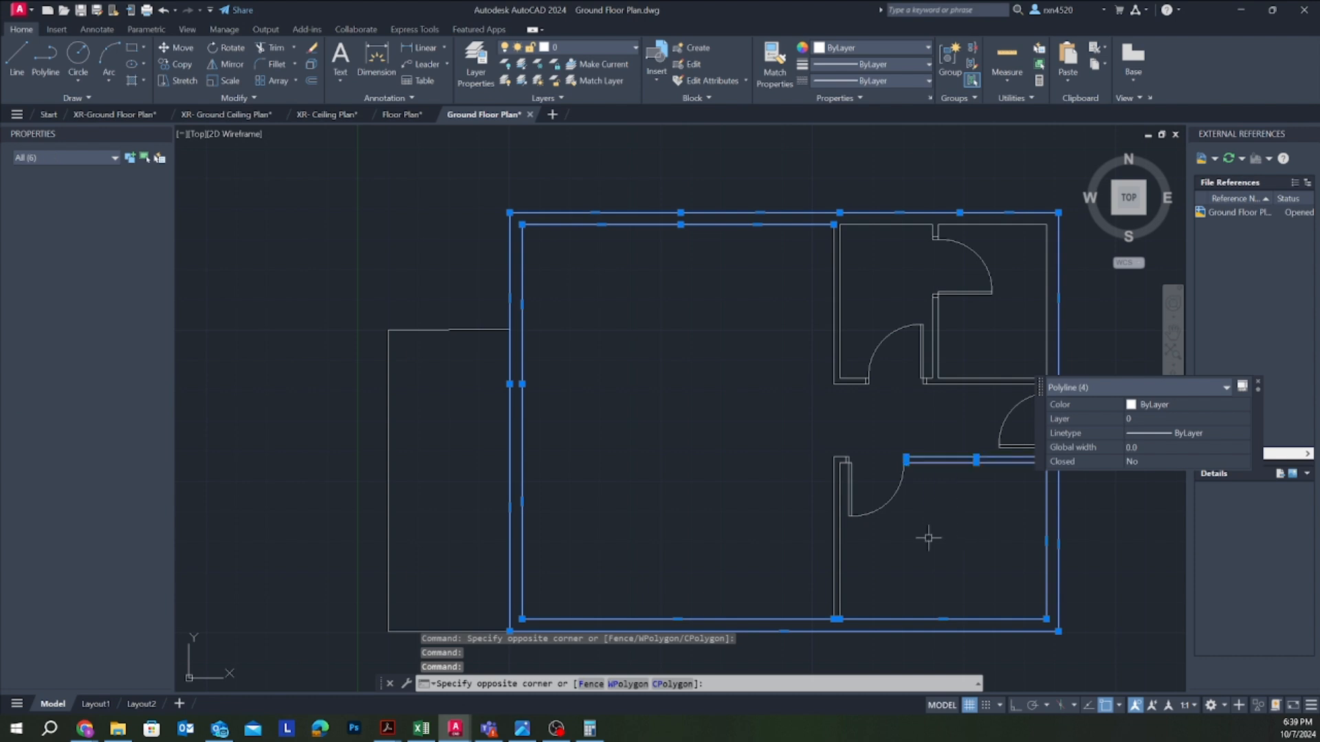
scroll(843, 458, up, 8)
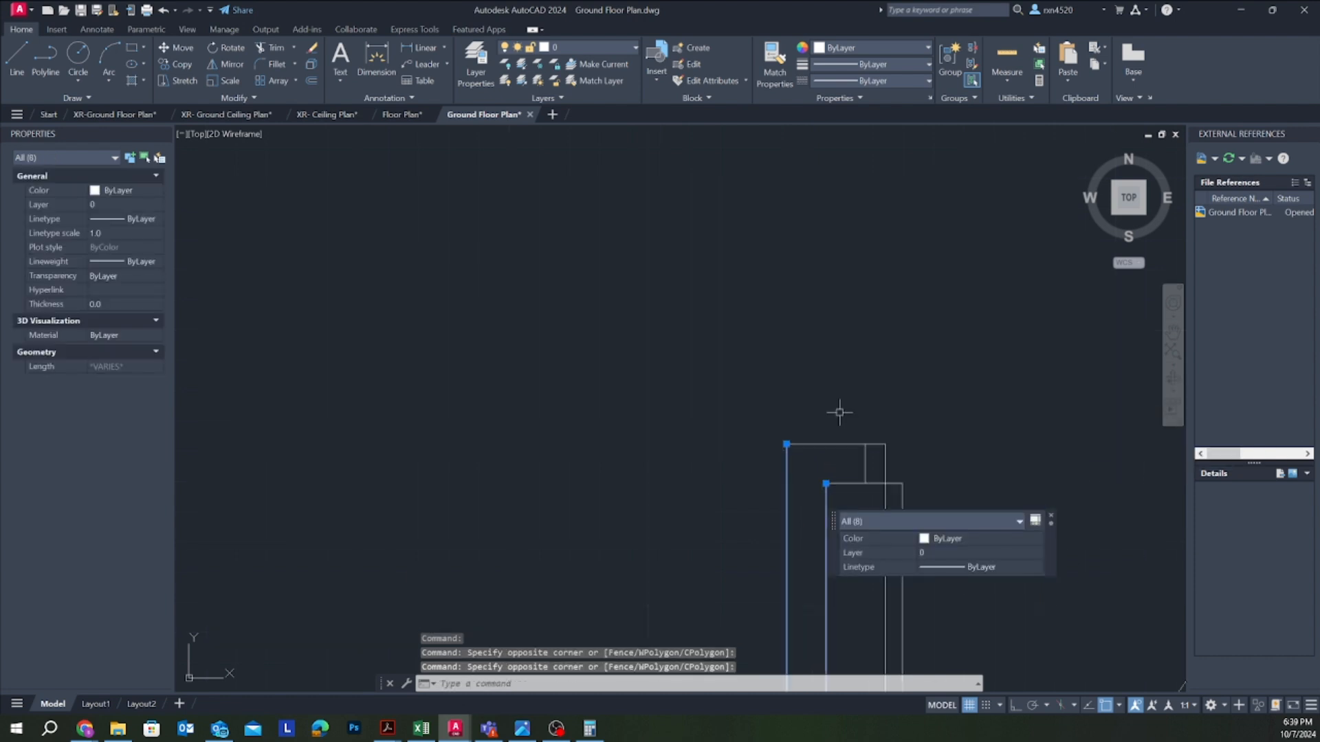
drag(839, 412, 810, 480)
scroll(810, 480, down, 5)
drag(833, 327, 821, 367)
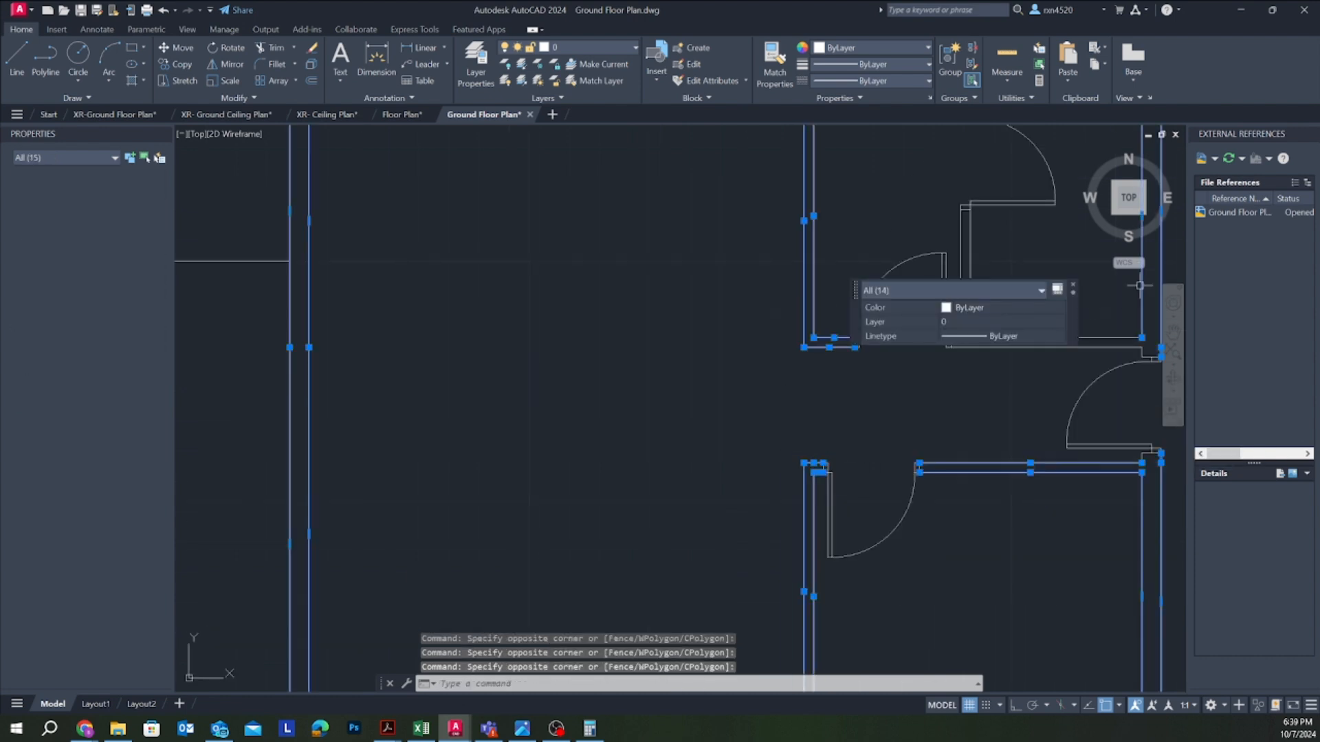
click(1127, 349)
drag(983, 330, 963, 367)
scroll(949, 347, up, 7)
click(959, 304)
scroll(924, 257, down, 5)
middle_drag(924, 257, 900, 451)
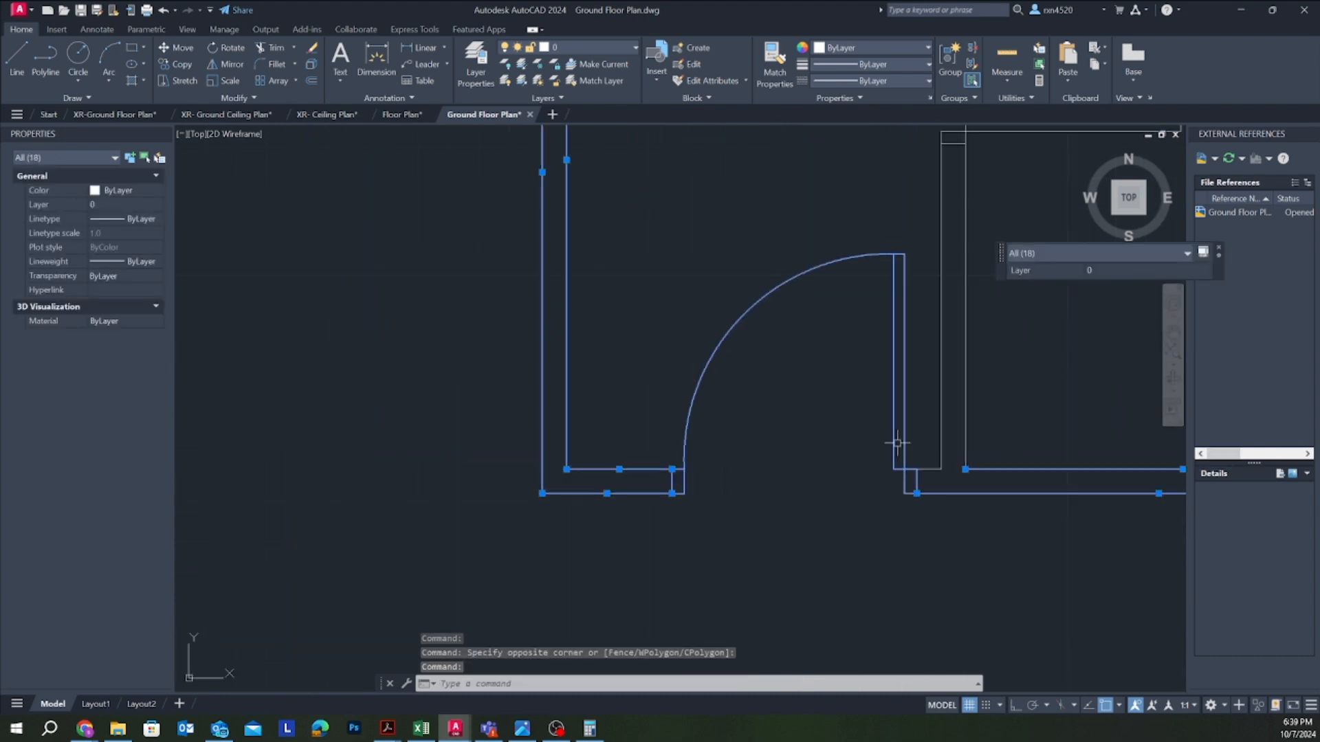
shift+click(914, 406)
shift+click(847, 443)
click(932, 471)
click(990, 278)
click(926, 355)
scroll(729, 460, down, 3)
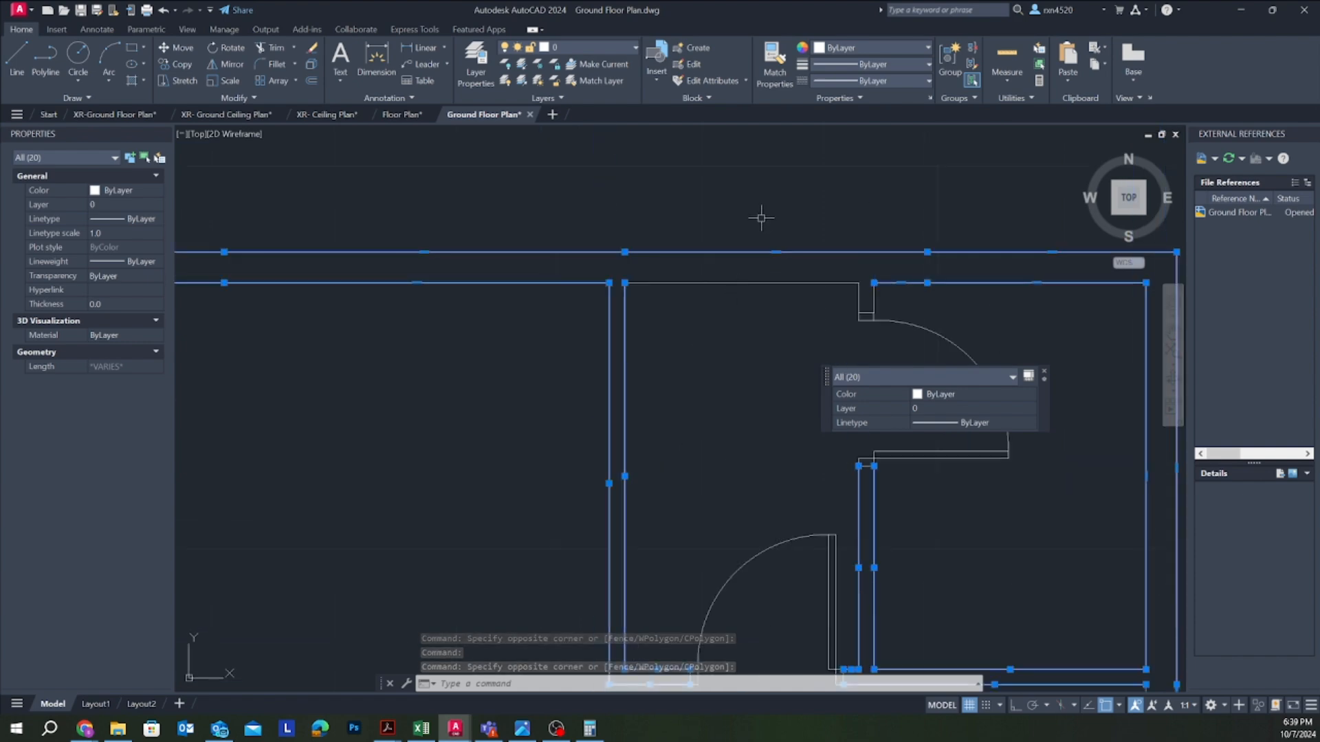
click(763, 224)
click(743, 309)
scroll(882, 225, up, 3)
middle_drag(831, 221, 743, 65)
click(748, 170)
click(677, 193)
scroll(937, 291, down, 5)
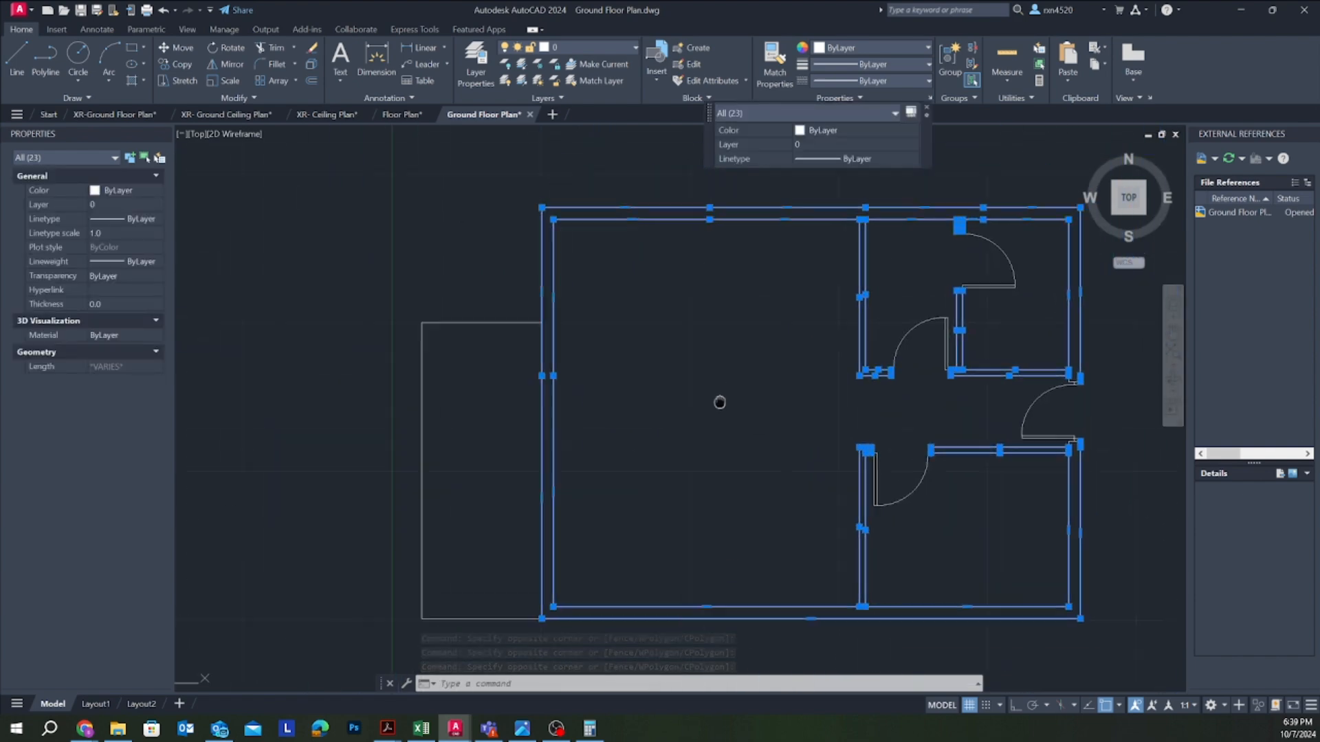
scroll(701, 385, up, 1)
scroll(869, 451, up, 5)
click(899, 398)
click(881, 422)
middle_drag(894, 141, 934, 534)
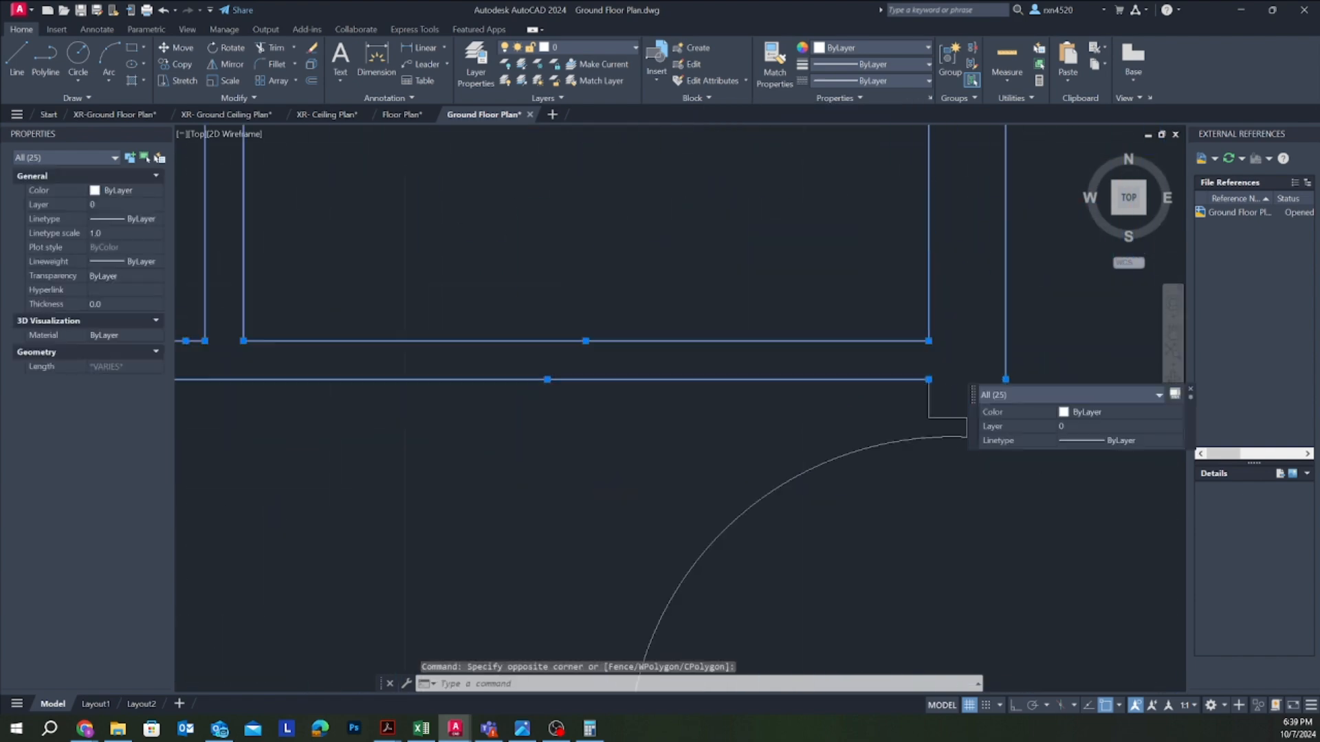
click(924, 428)
click(883, 467)
scroll(837, 463, down, 2)
middle_drag(620, 511, 736, 514)
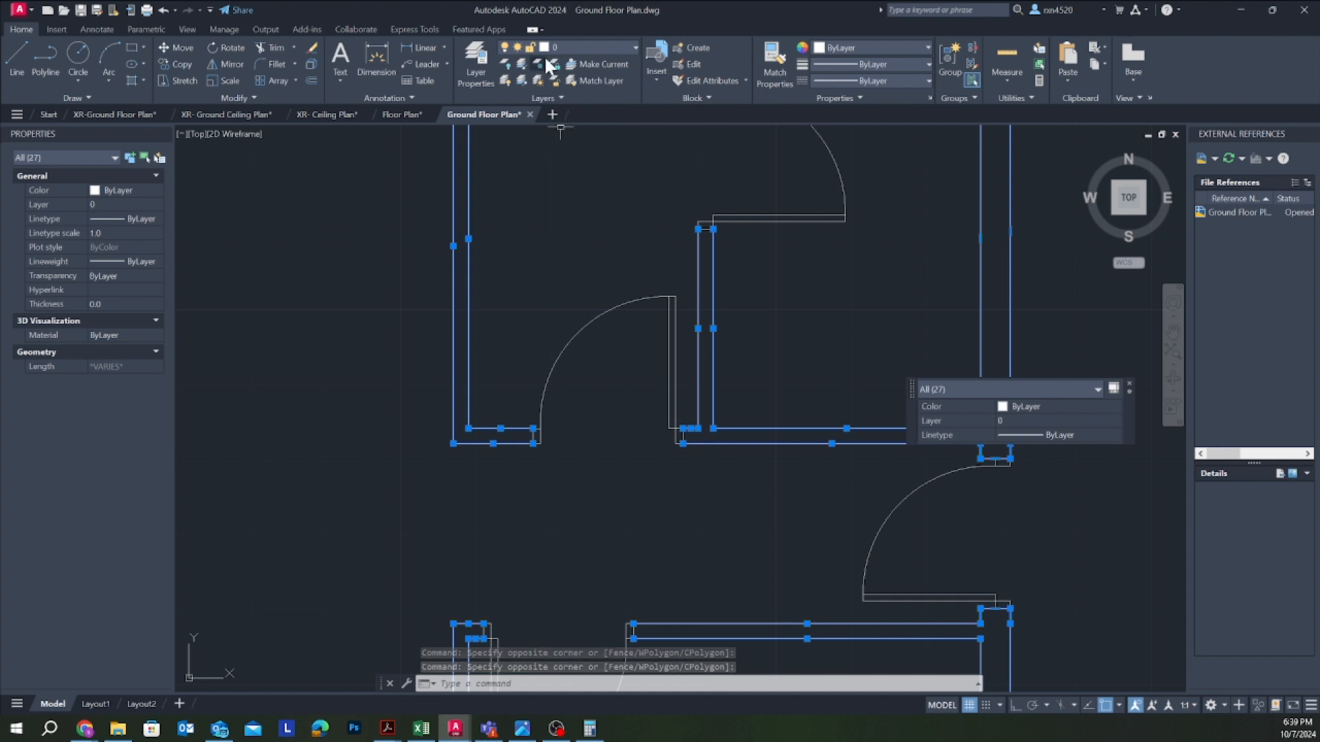
scroll(600, 454, down, 4)
mouse_move(604, 472)
middle_down()
mouse_move(666, 281)
mouse_move(699, 371)
middle_up()
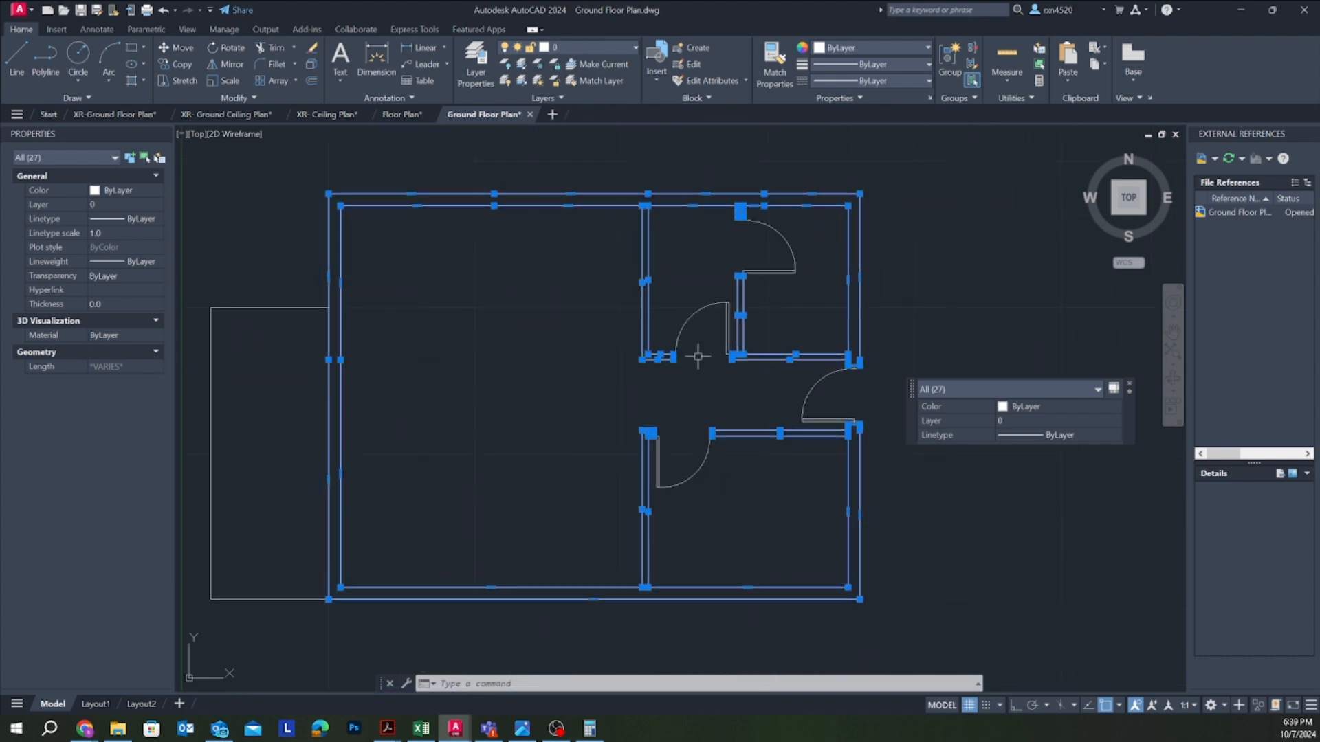
click(617, 45)
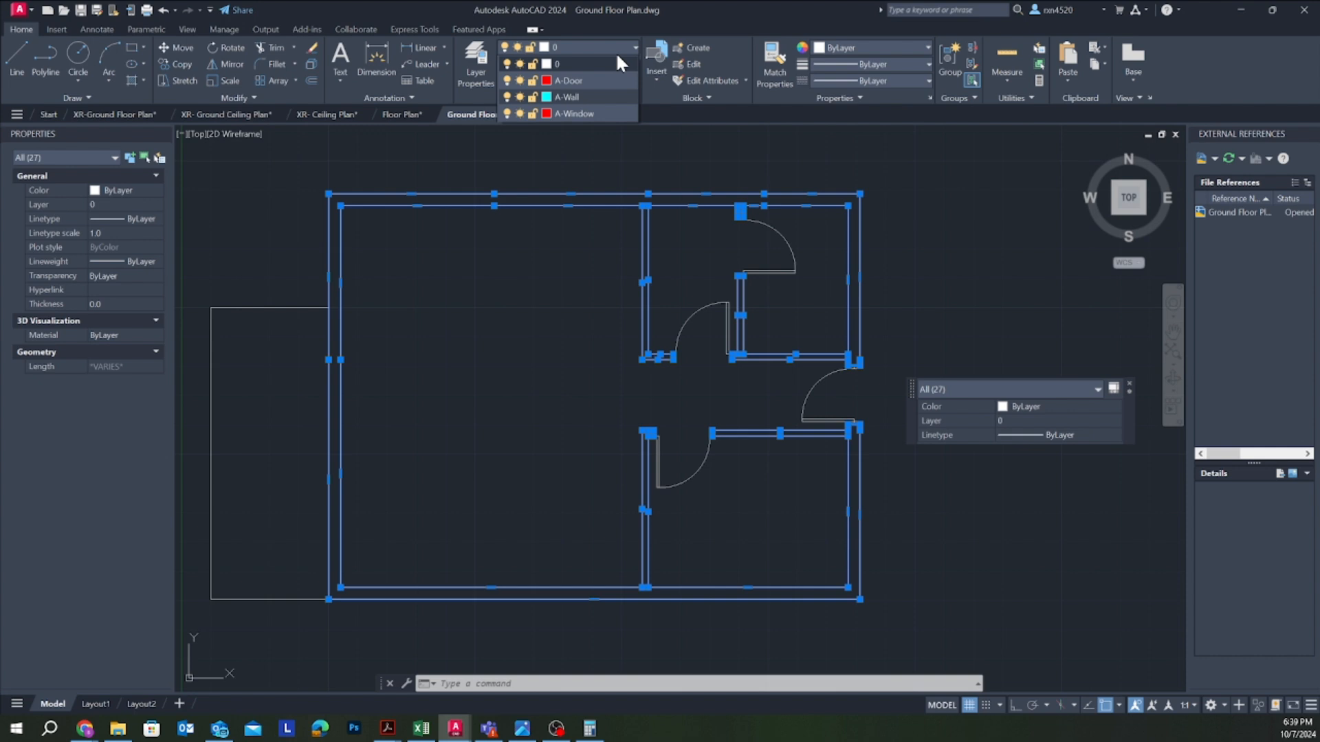
click(558, 97)
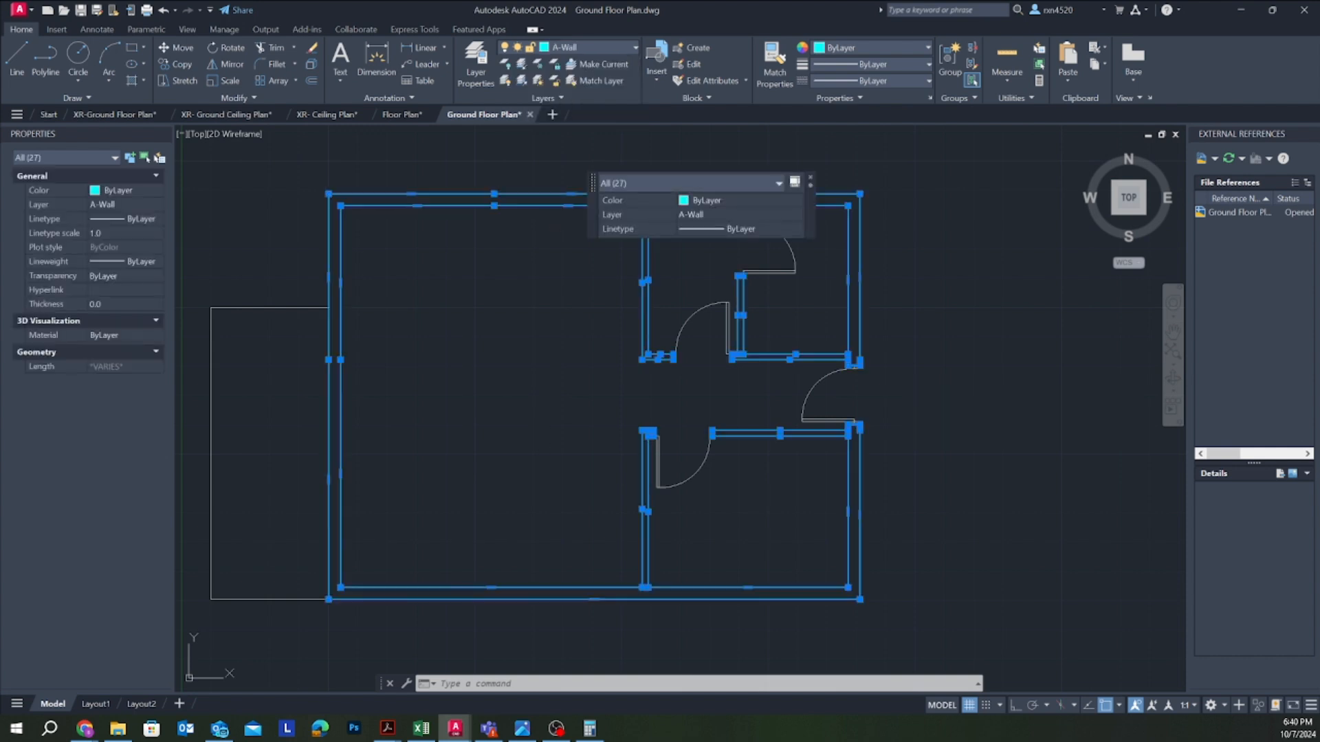
scroll(556, 456, down, 2)
click(557, 457)
key(Escape)
key(Escape)
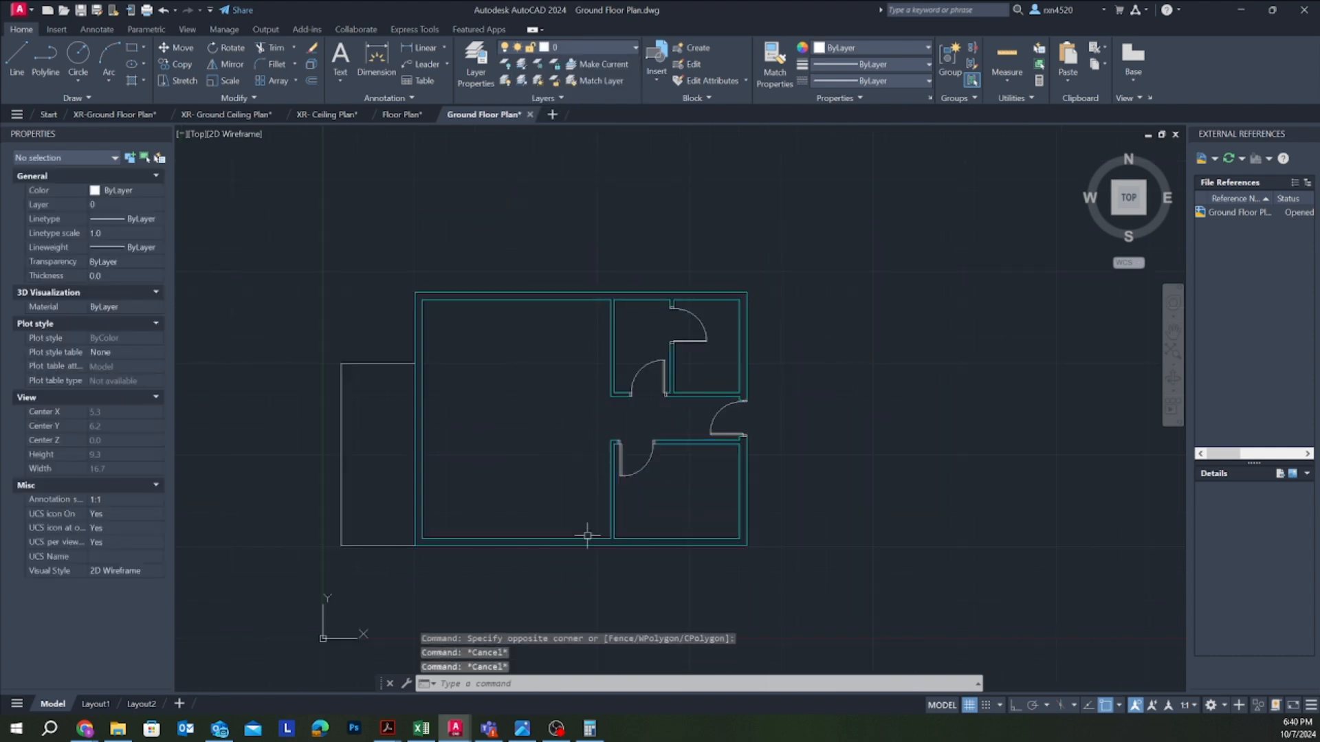
scroll(601, 477, up, 3)
scroll(624, 442, up, 3)
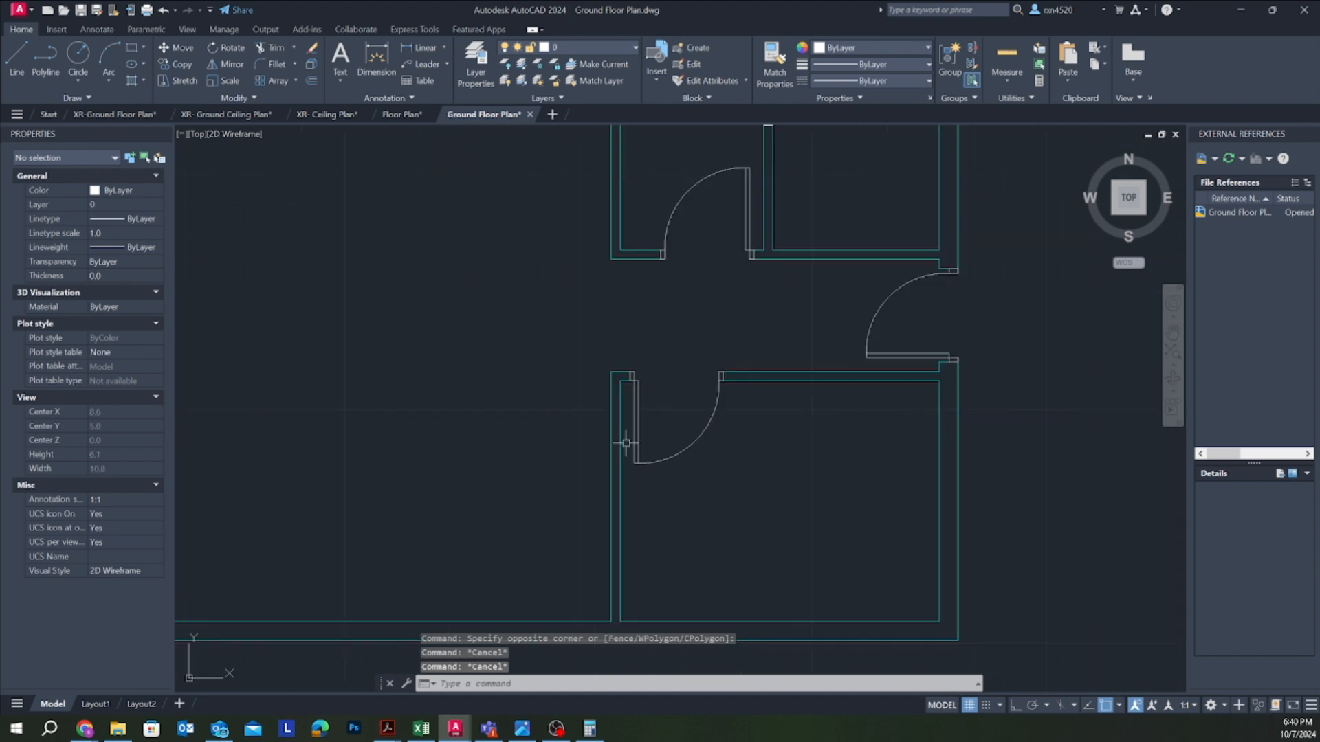
Step: Examine the lower room's door and its block properties
scroll(653, 404, up, 5)
click(653, 404)
key(Escape)
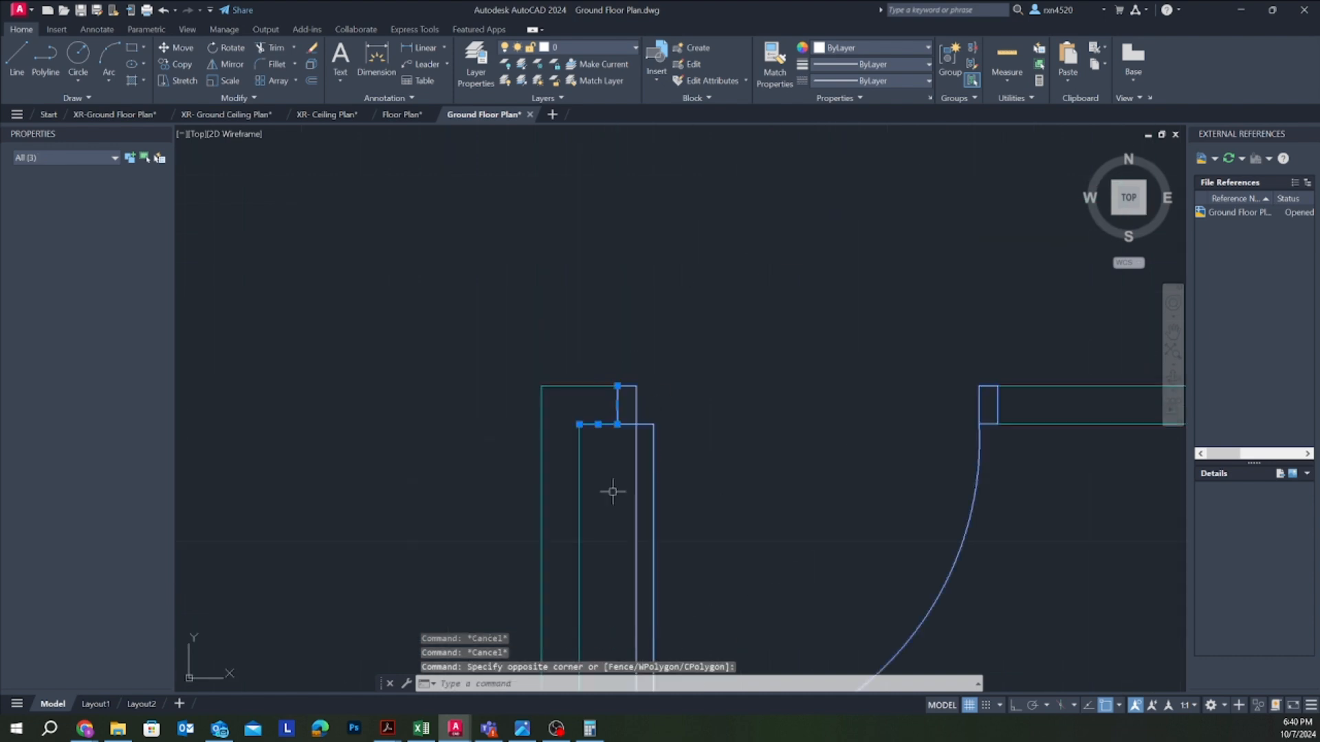
click(677, 442)
click(640, 495)
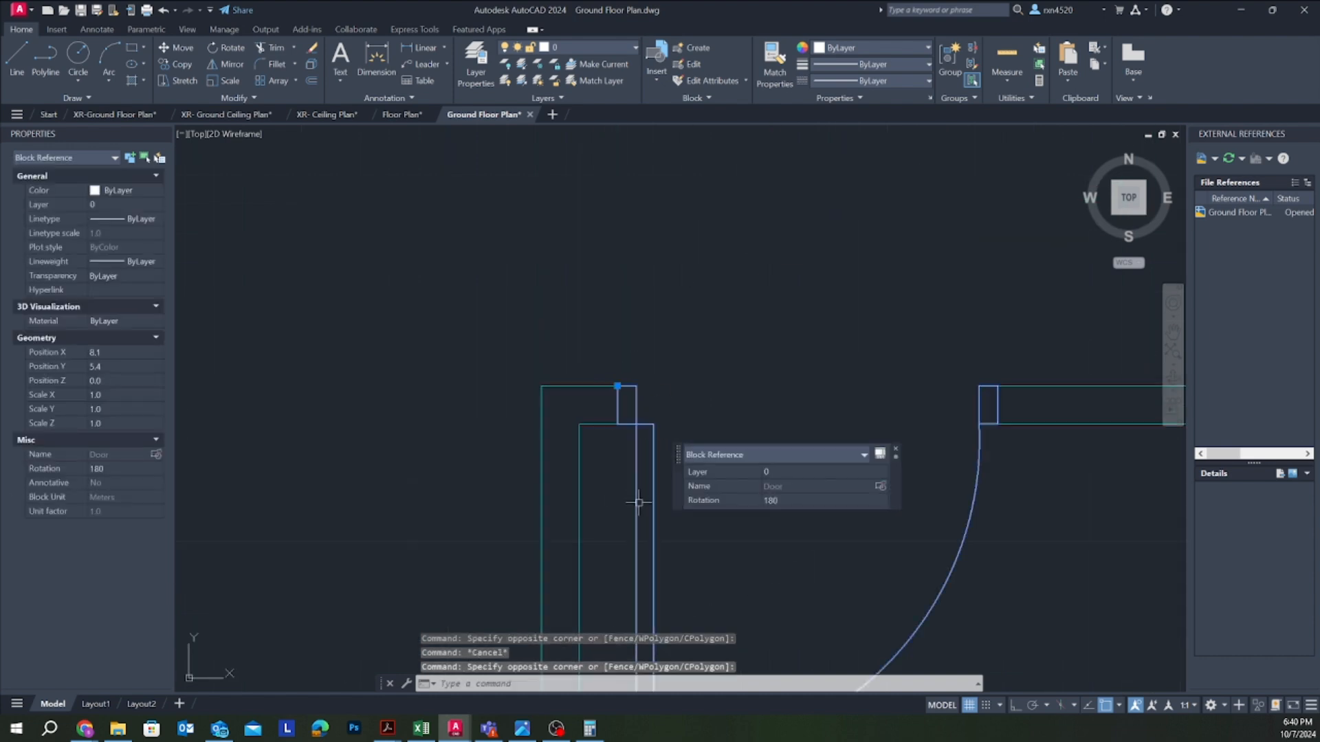
scroll(715, 321, down, 4)
scroll(715, 321, down, 4)
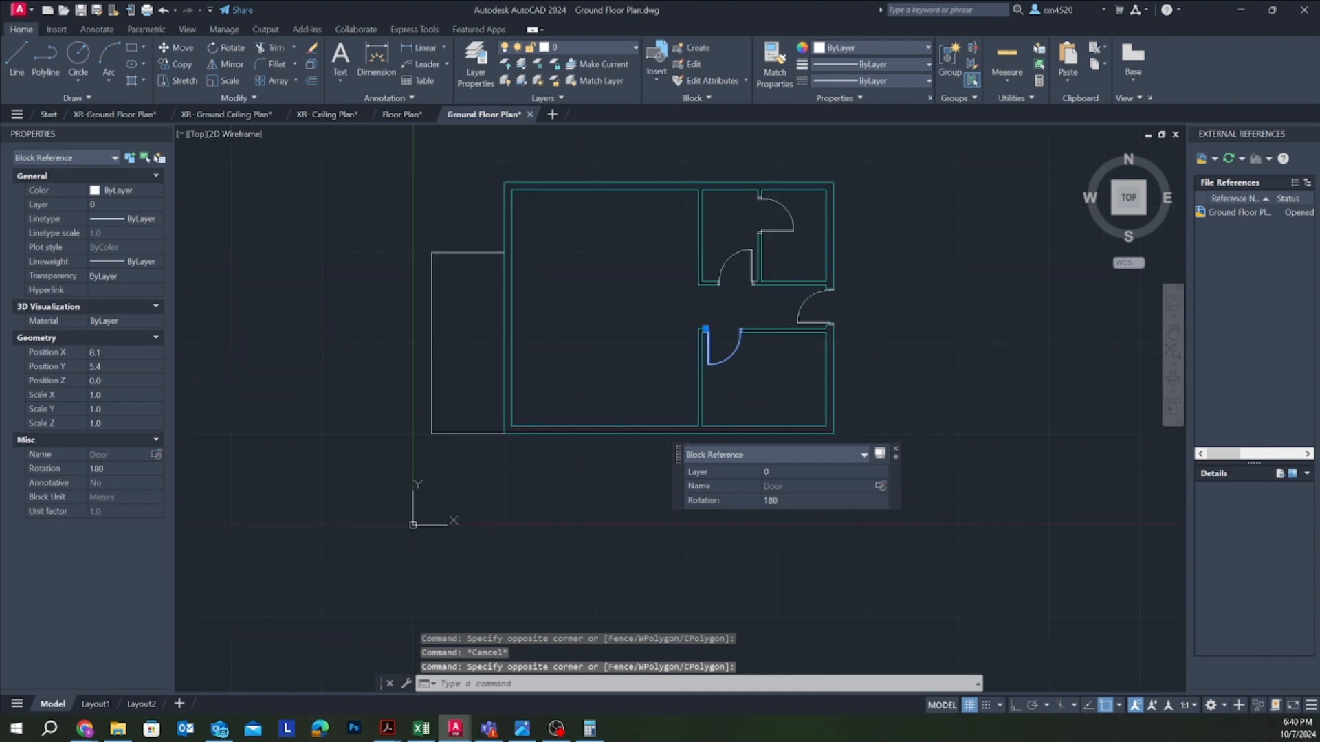
mouse_move(715, 324)
middle_down()
mouse_move(709, 423)
mouse_move(698, 339)
middle_up()
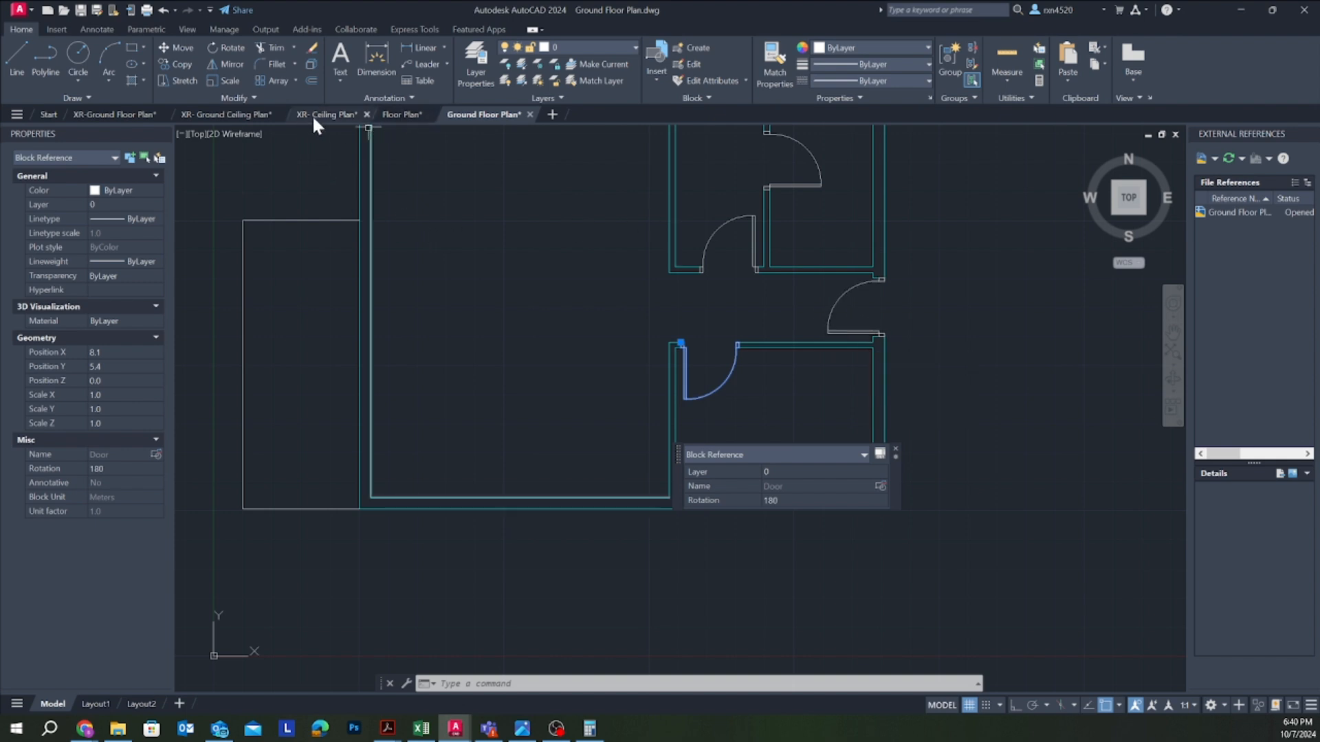
Step: Look over the apartment layout in the Floor Plan drawing and return to the Ground Floor Plan drawing
click(385, 113)
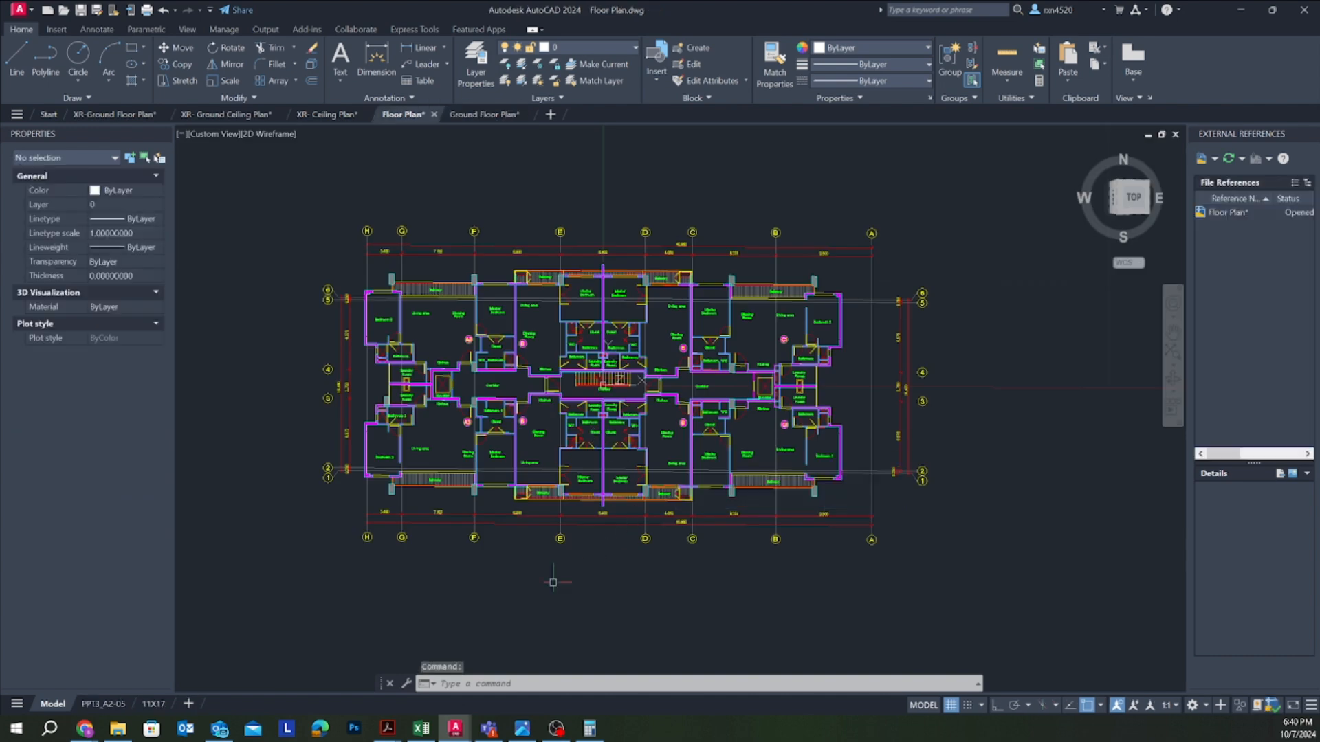
scroll(473, 468, up, 2)
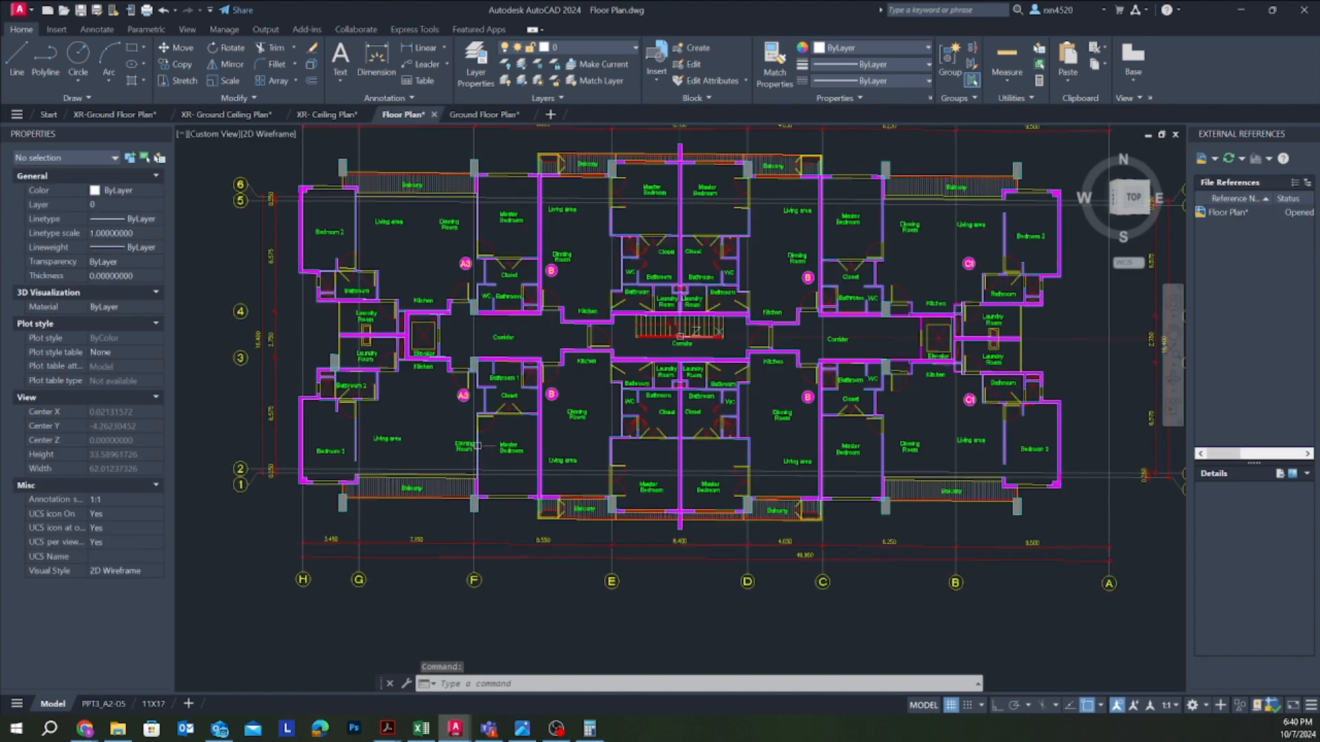
mouse_move(479, 445)
click(500, 114)
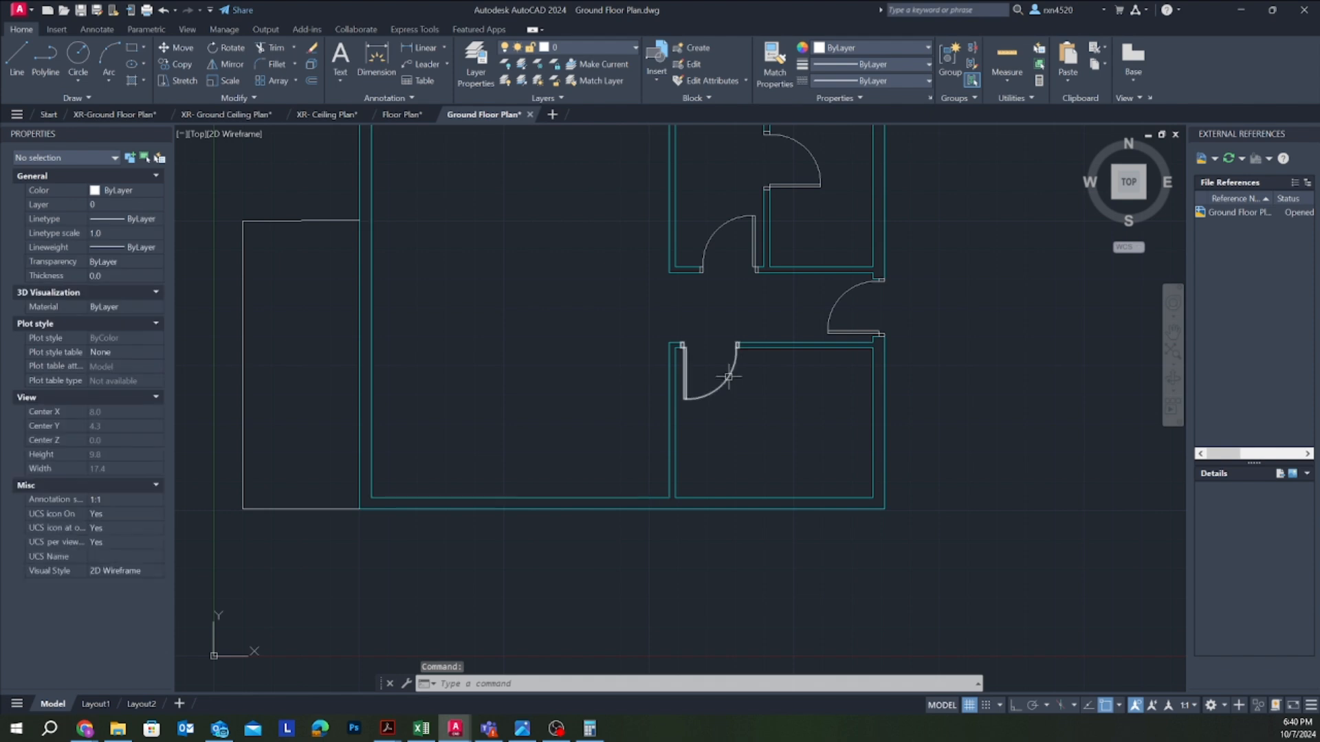
Step: Select all door blocks similar to the lower room's door, assign them to the A-Door layer, and clear the selection
mouse_move(728, 377)
click(725, 376)
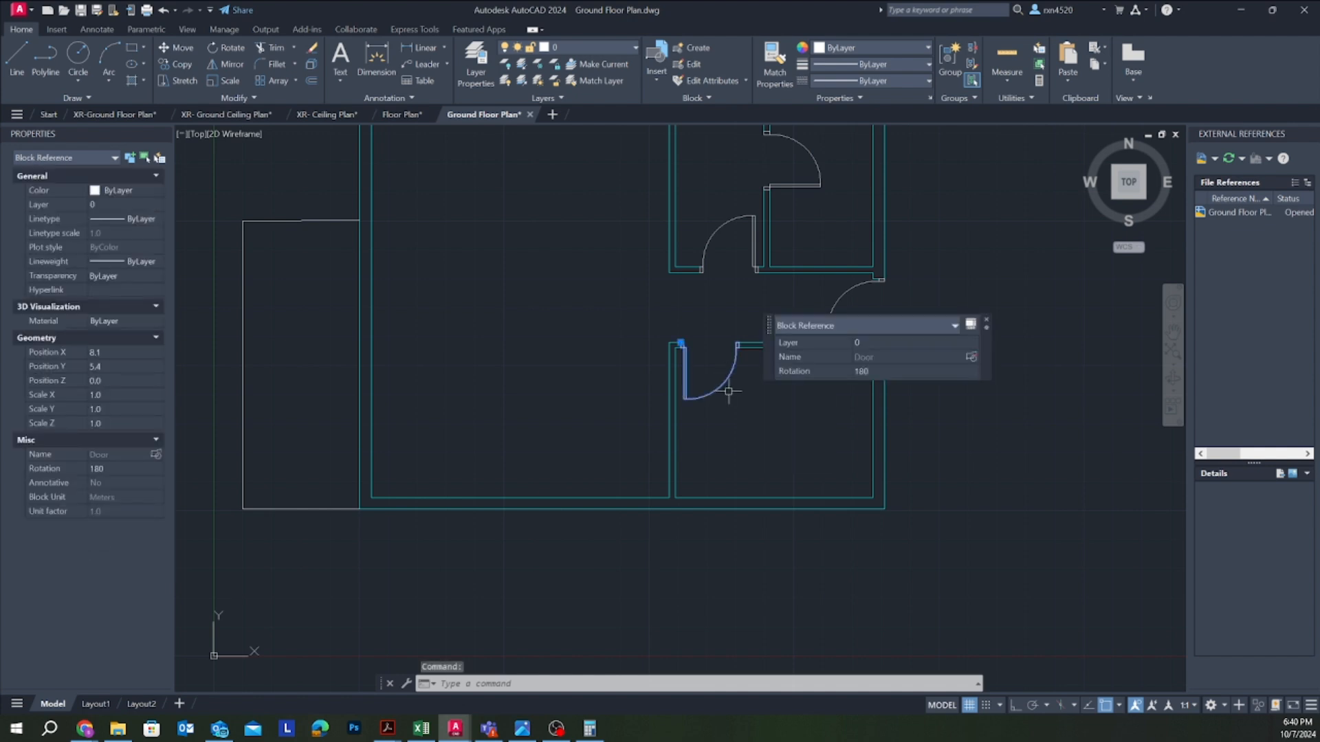
right_click(725, 387)
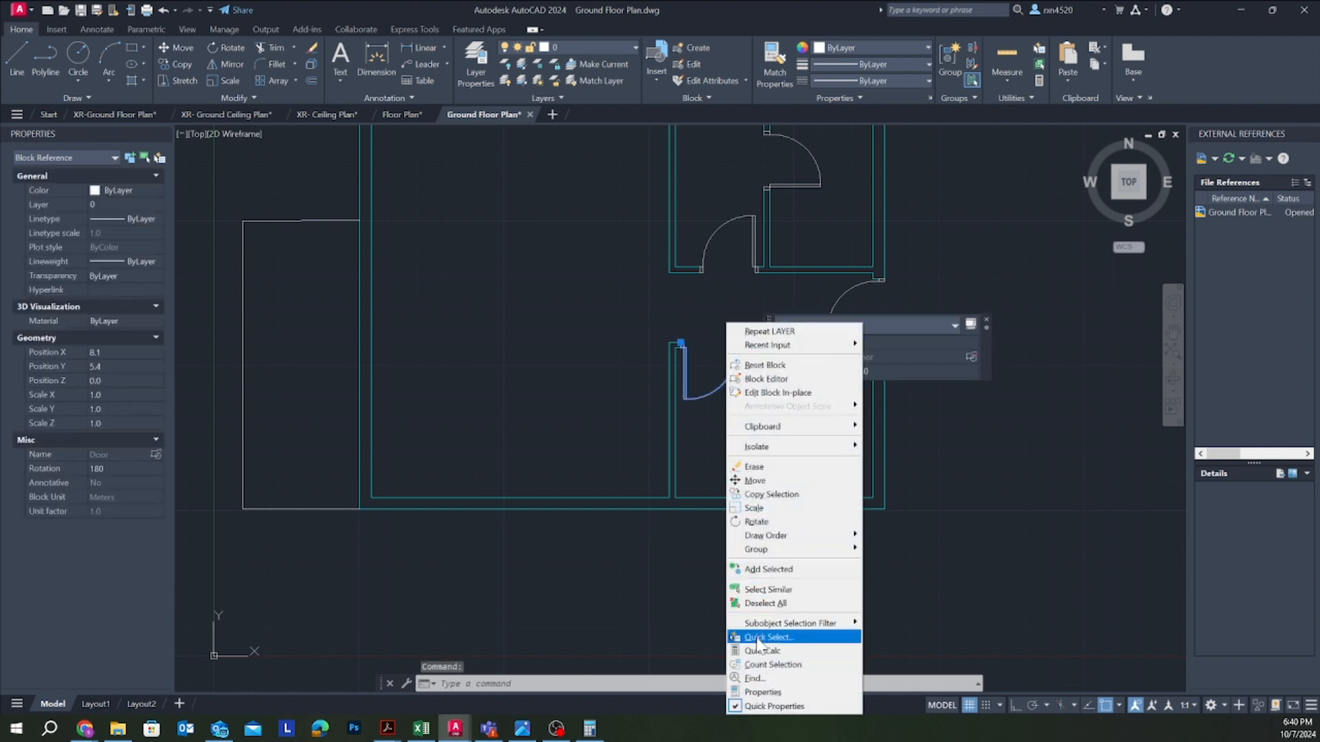
click(767, 590)
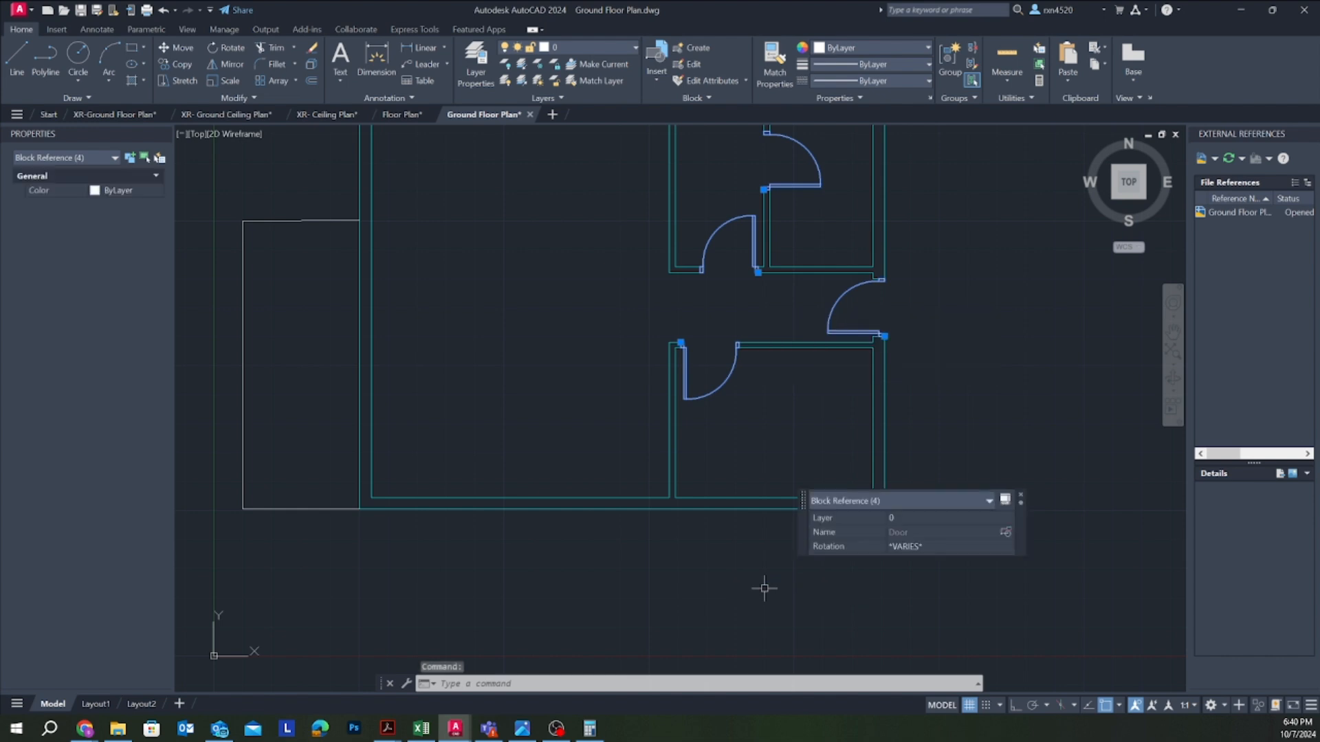
scroll(791, 393, down, 2)
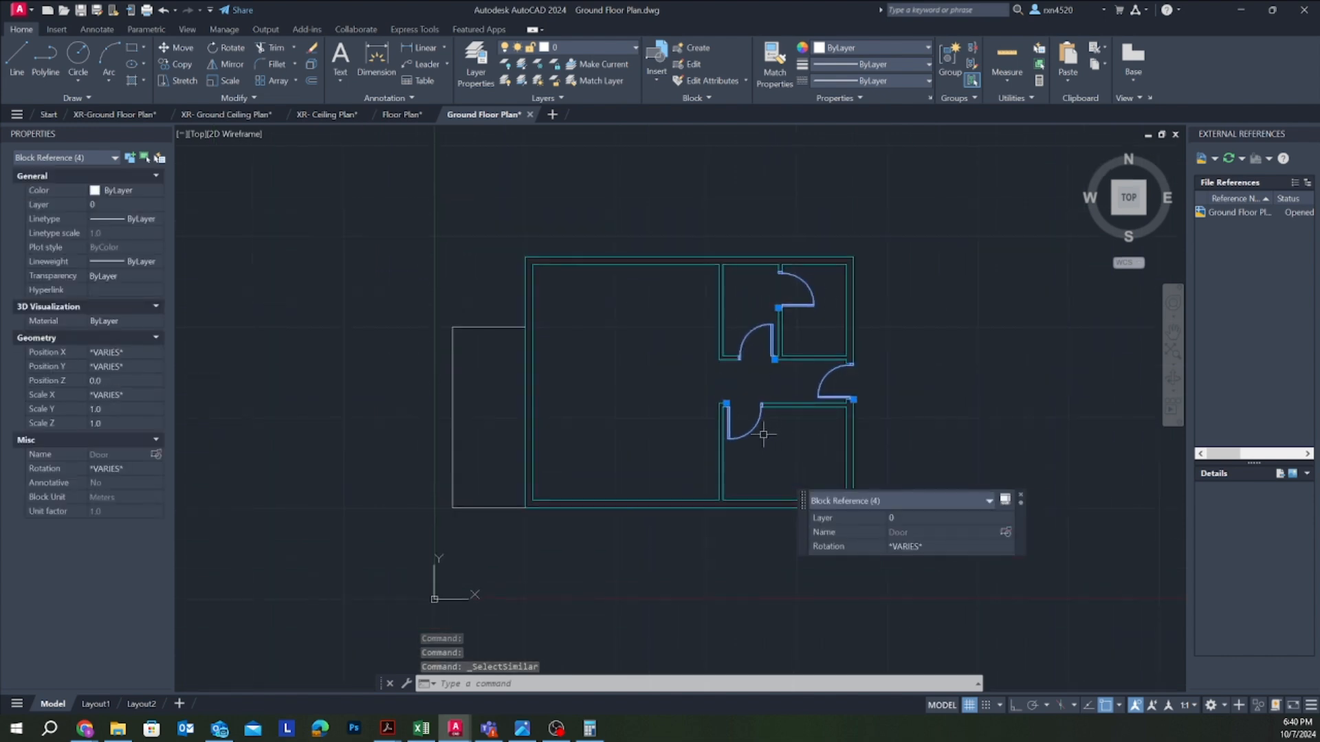
click(584, 47)
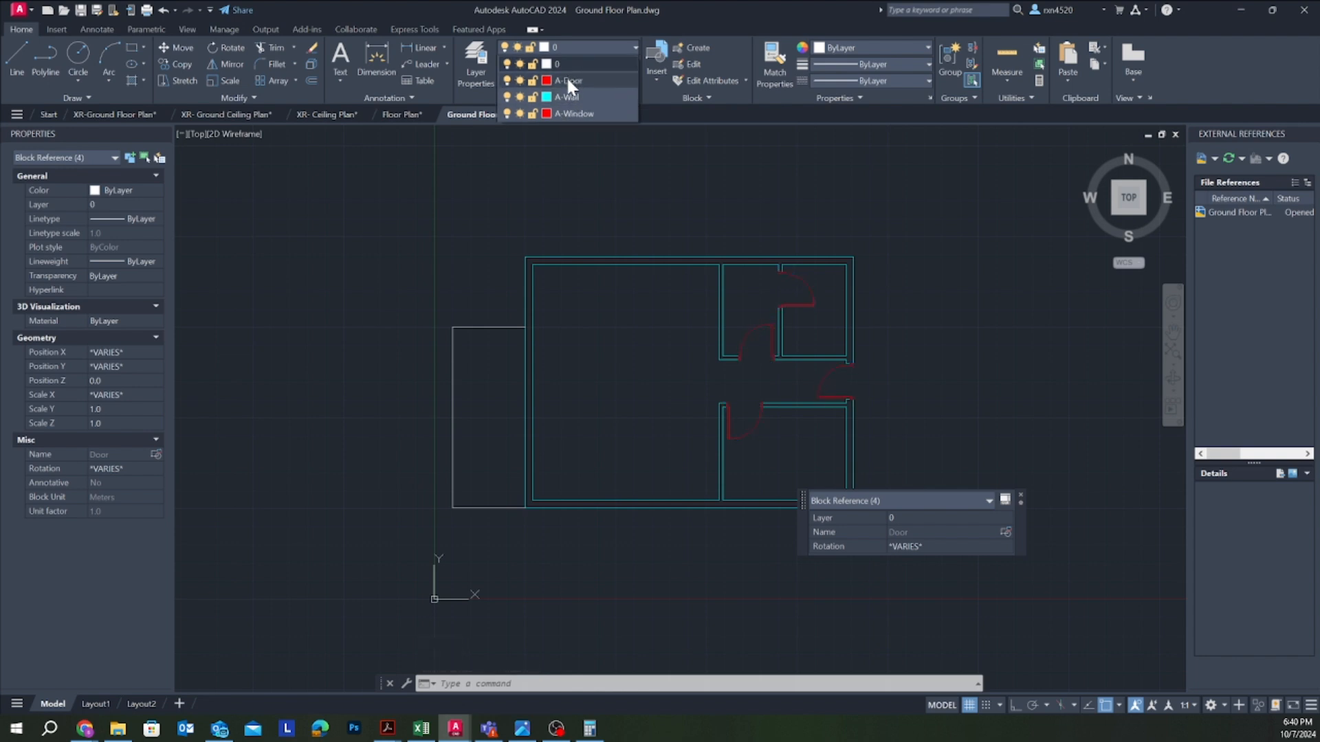
click(567, 82)
key(Escape)
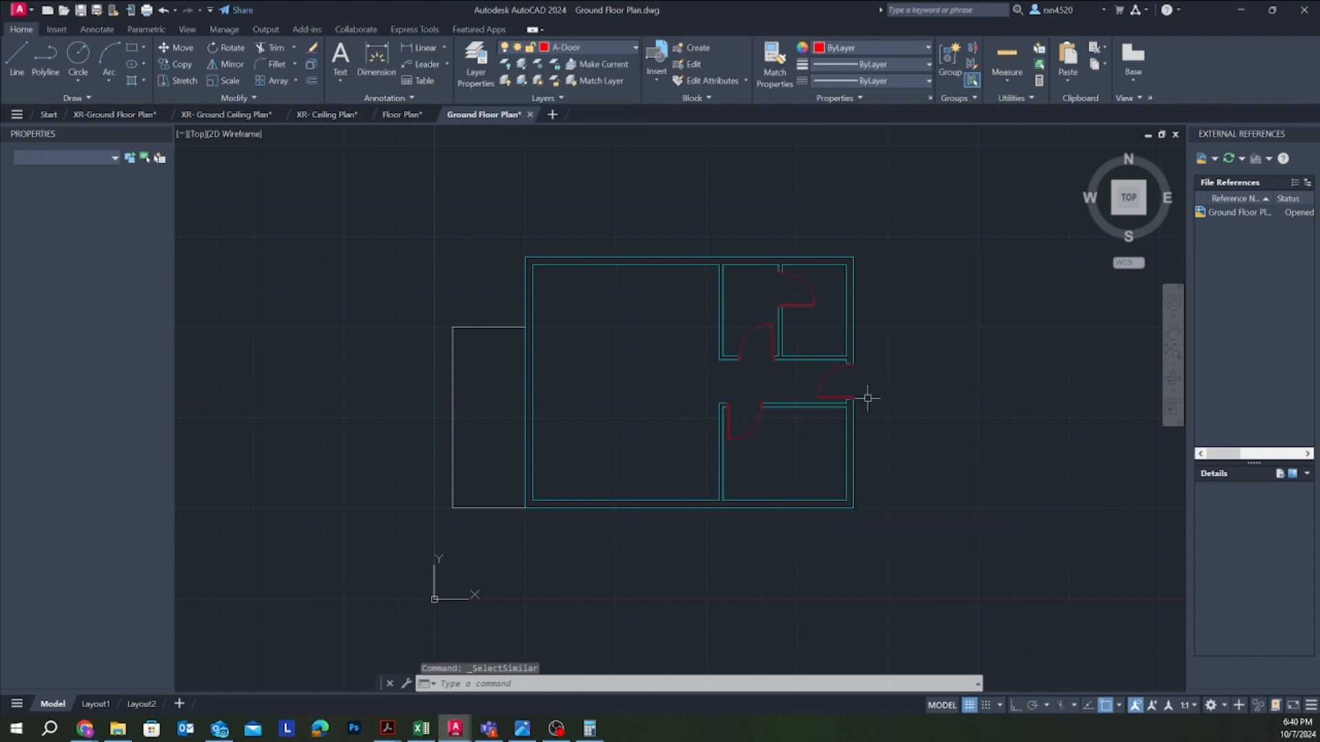
key(Escape)
key(Escape)
key(Escape)
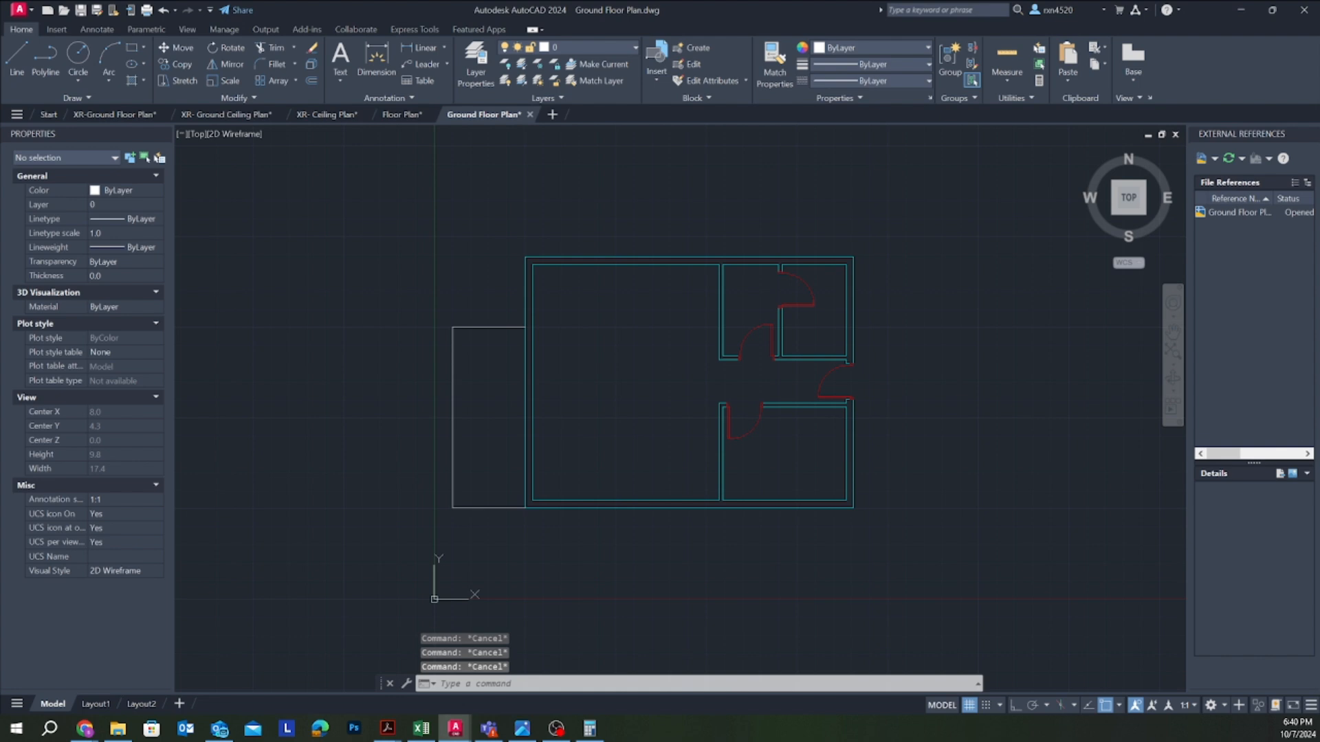
key(ctrl+s)
Step: Open the Door block for in-place editing from the door just above the corridor
scroll(752, 384, up, 2)
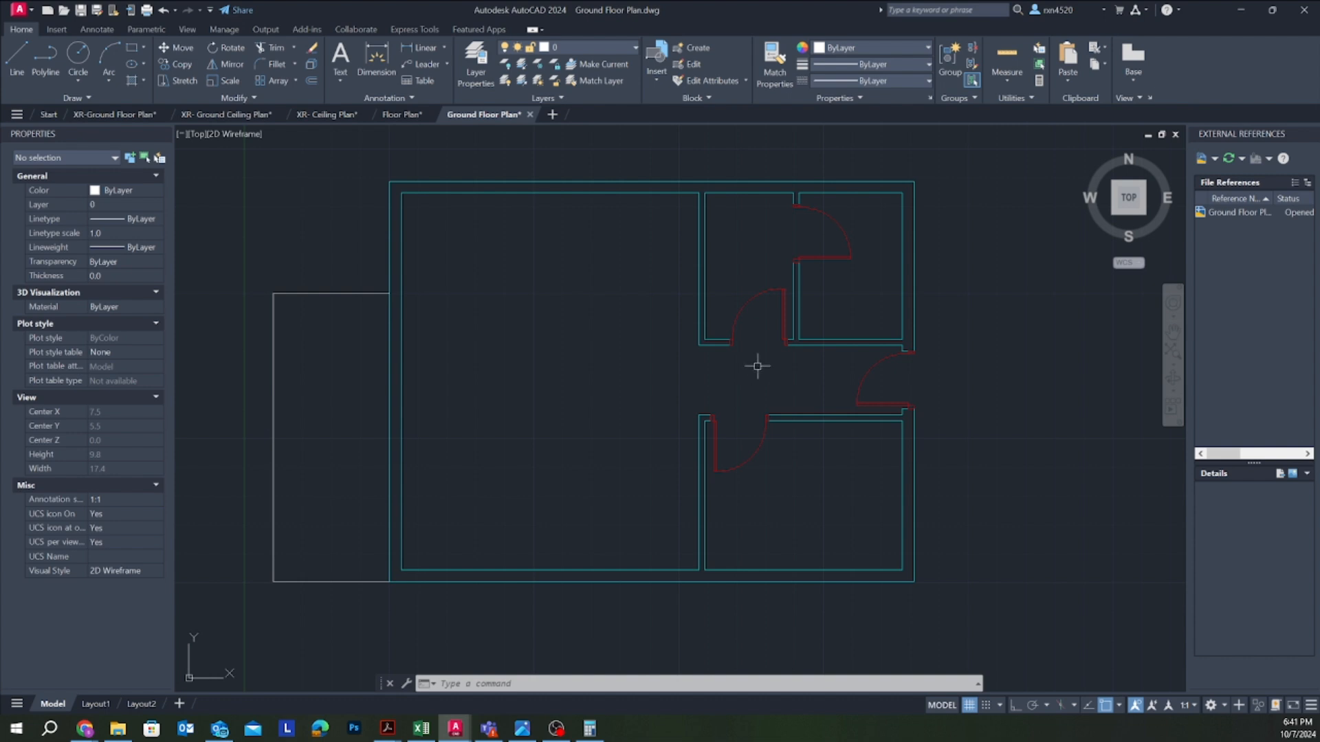
scroll(756, 365, up, 5)
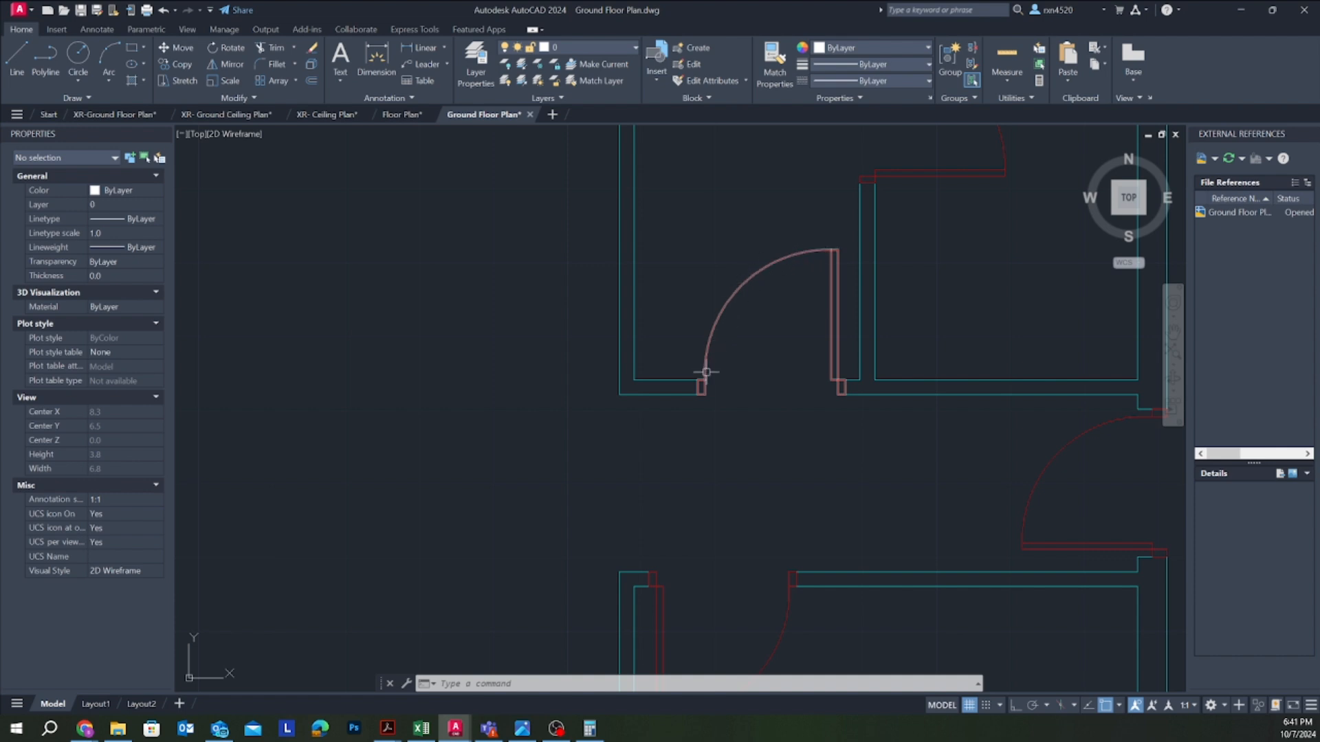
click(831, 317)
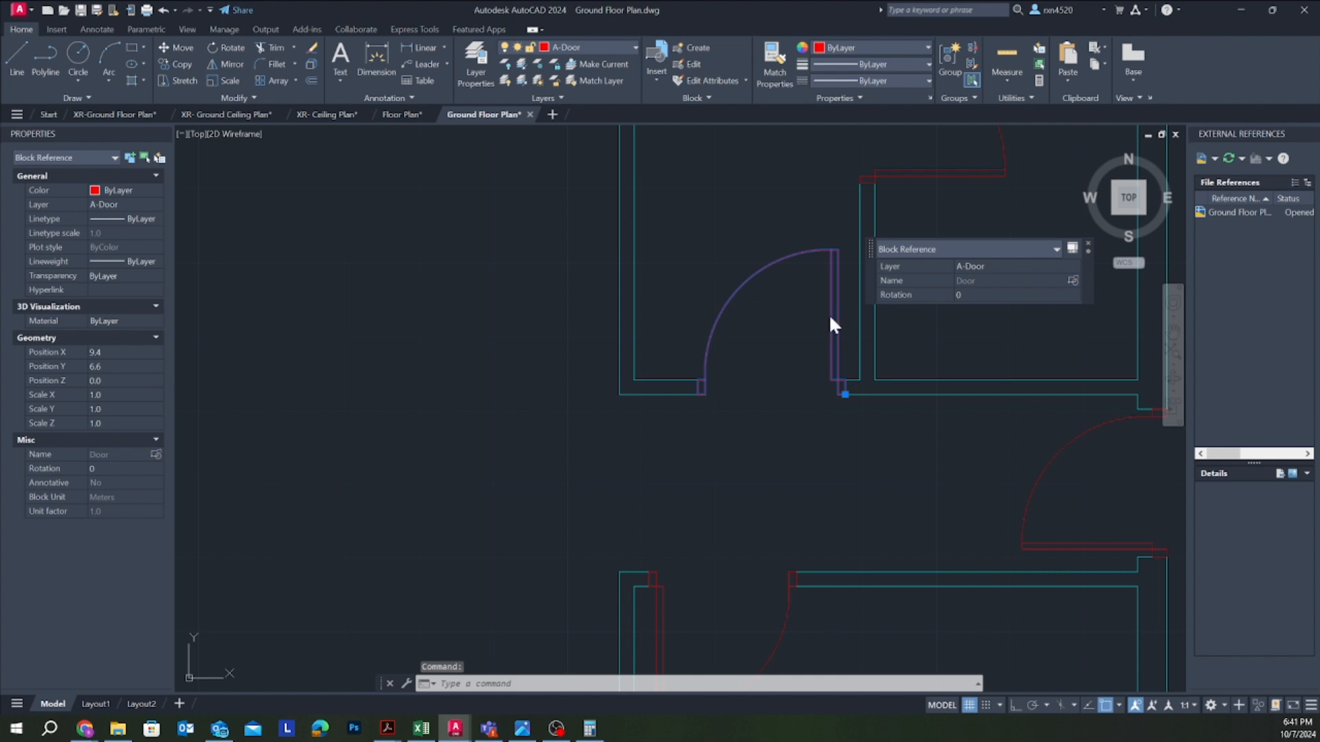
right_click(830, 316)
click(882, 386)
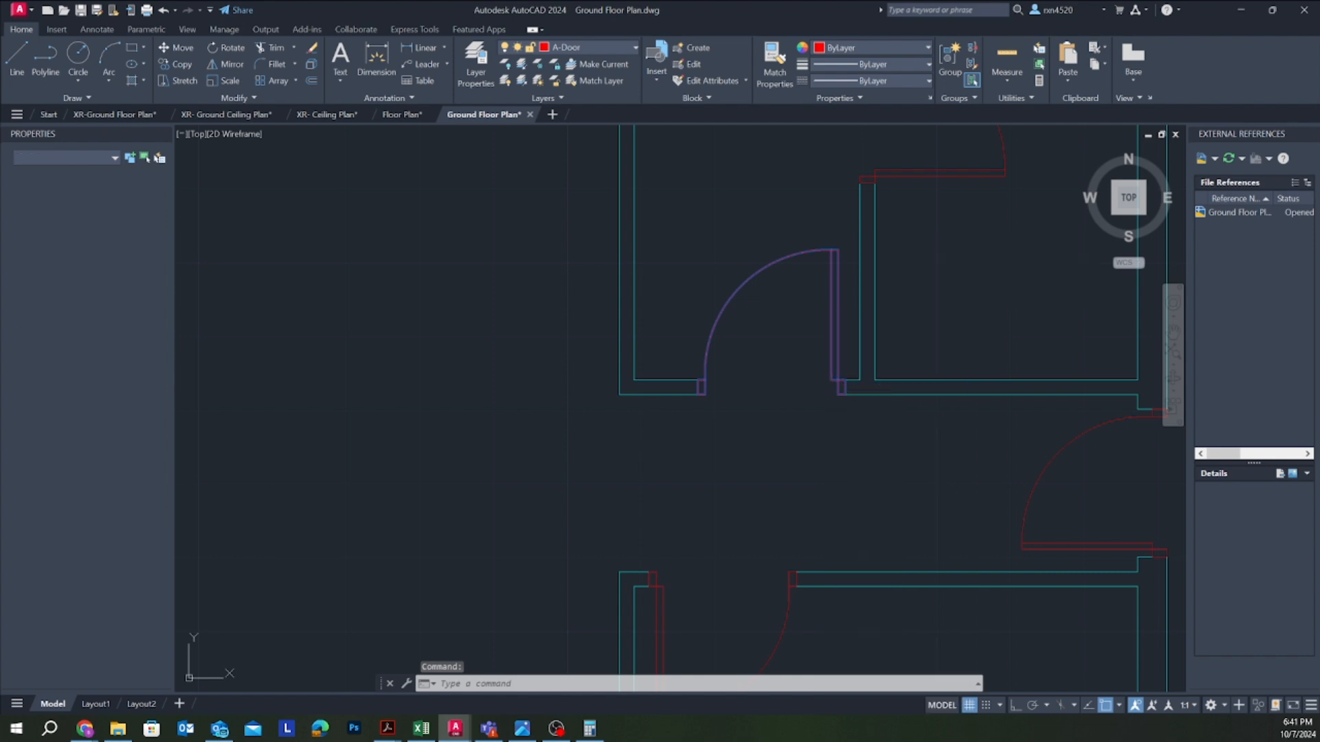
click(702, 581)
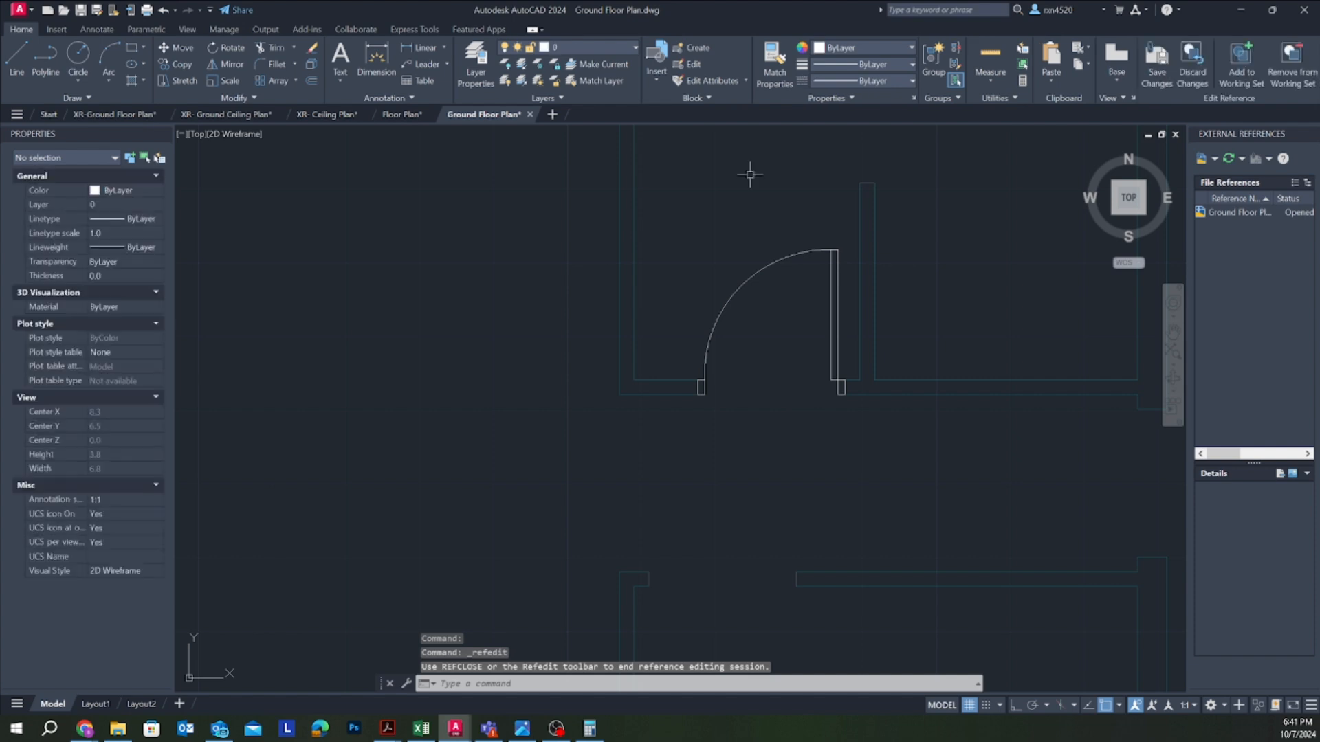
Step: Set the color of the door's swing arc to Color 8
click(740, 287)
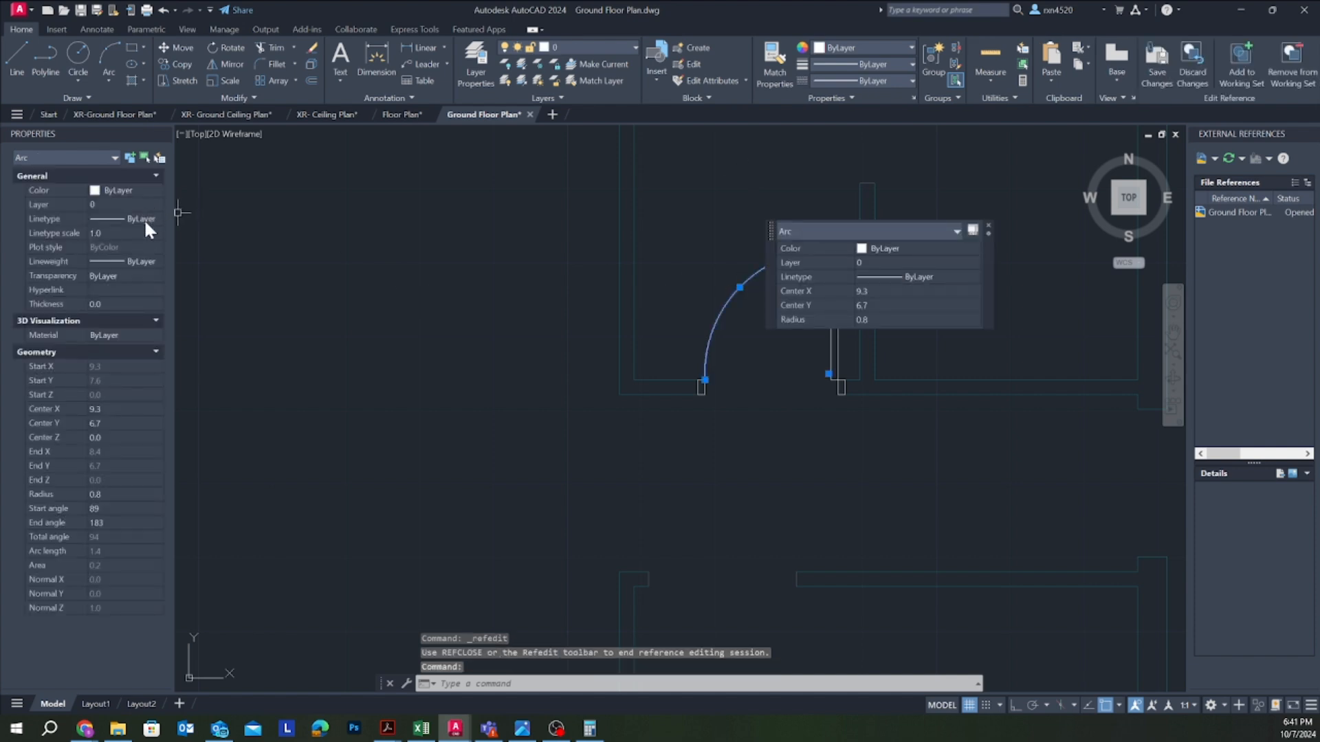
click(152, 192)
click(157, 190)
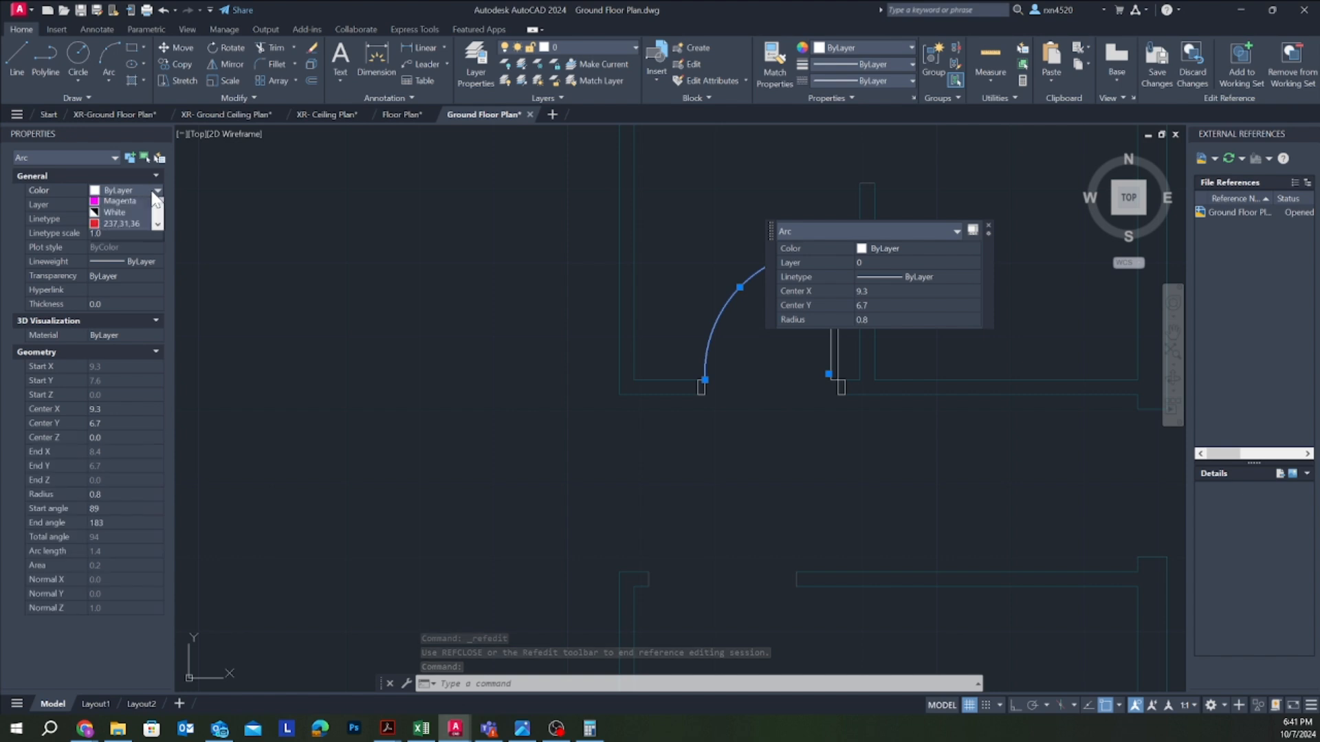
scroll(110, 285, down, 1)
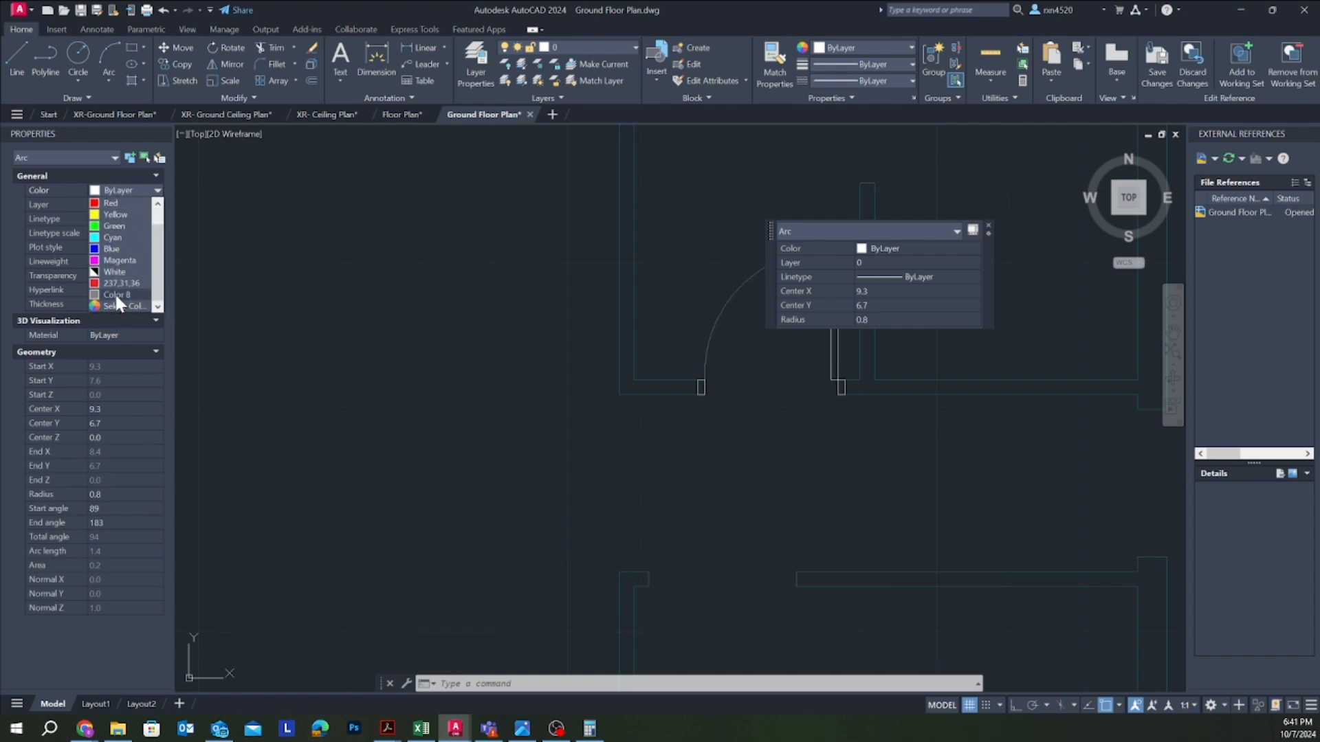
click(117, 295)
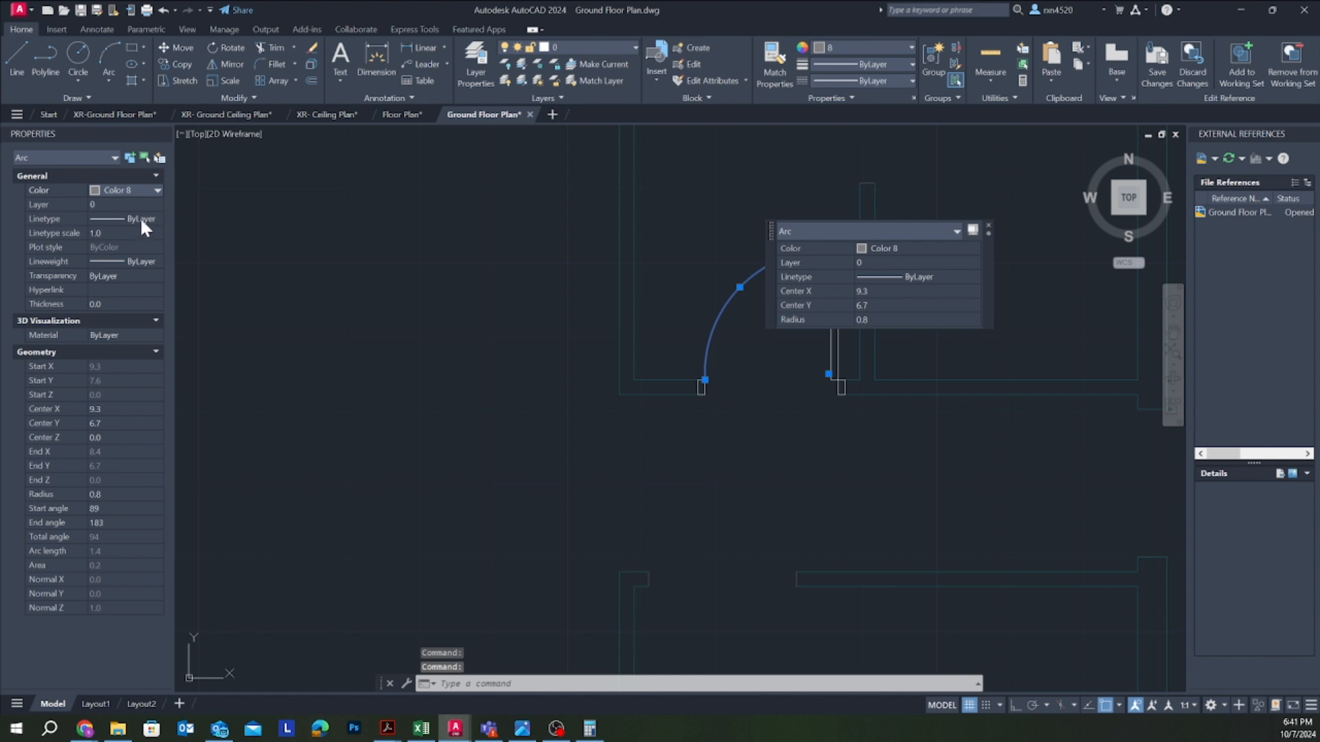
Step: Change the linetype of the door's swing arc to the dashed XREF-BASE-FLR linetype
click(142, 218)
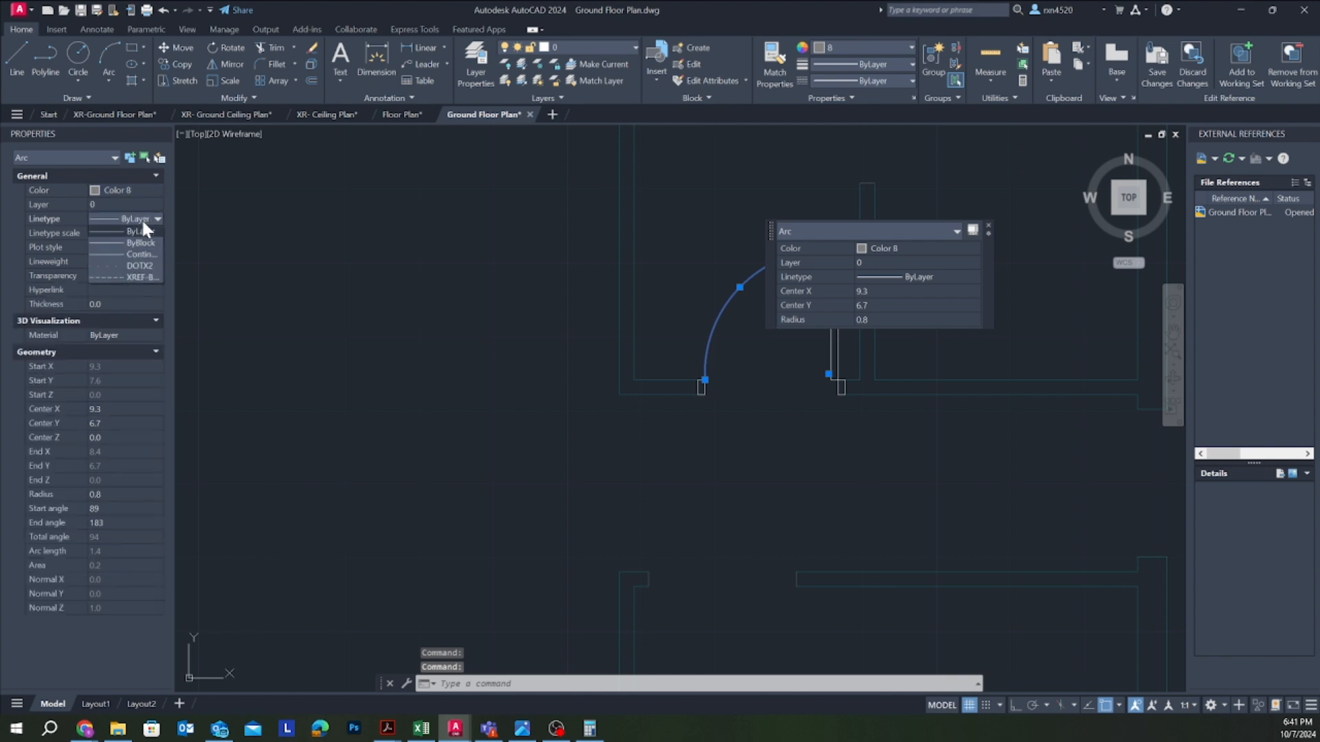
click(130, 278)
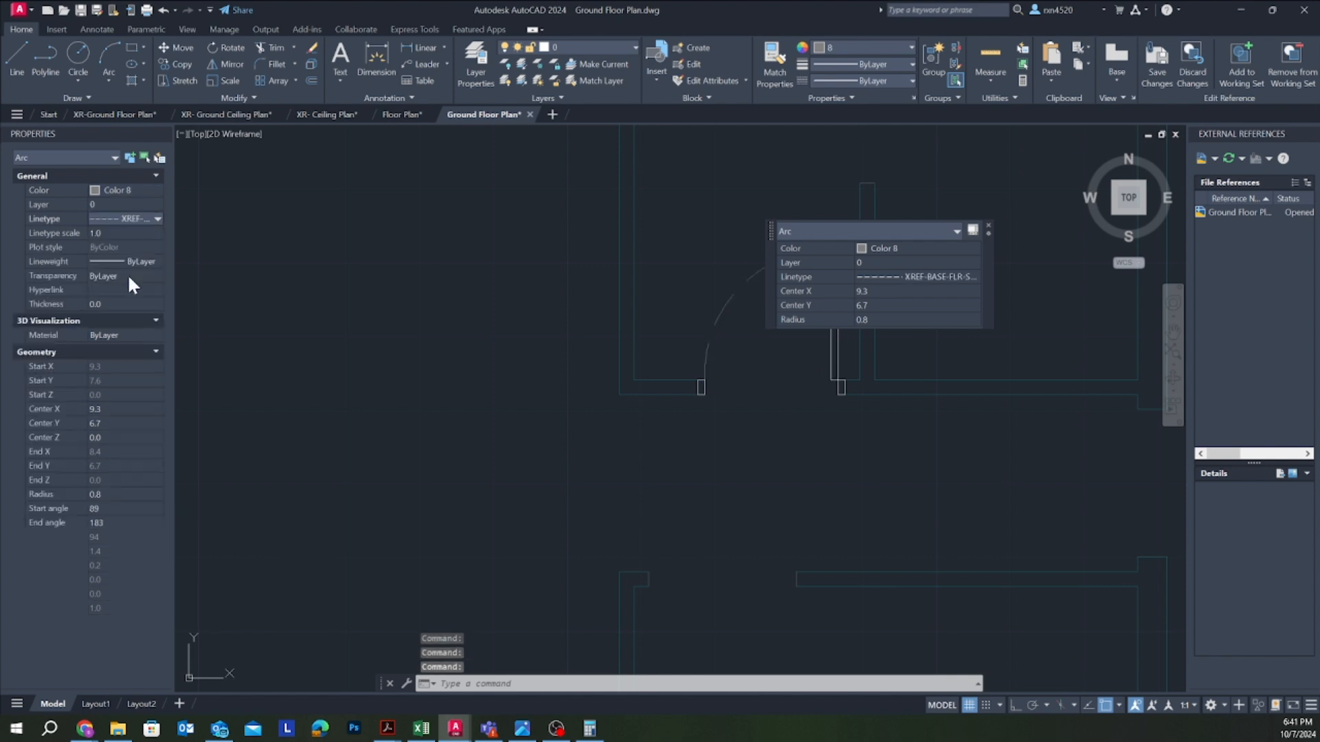
click(138, 220)
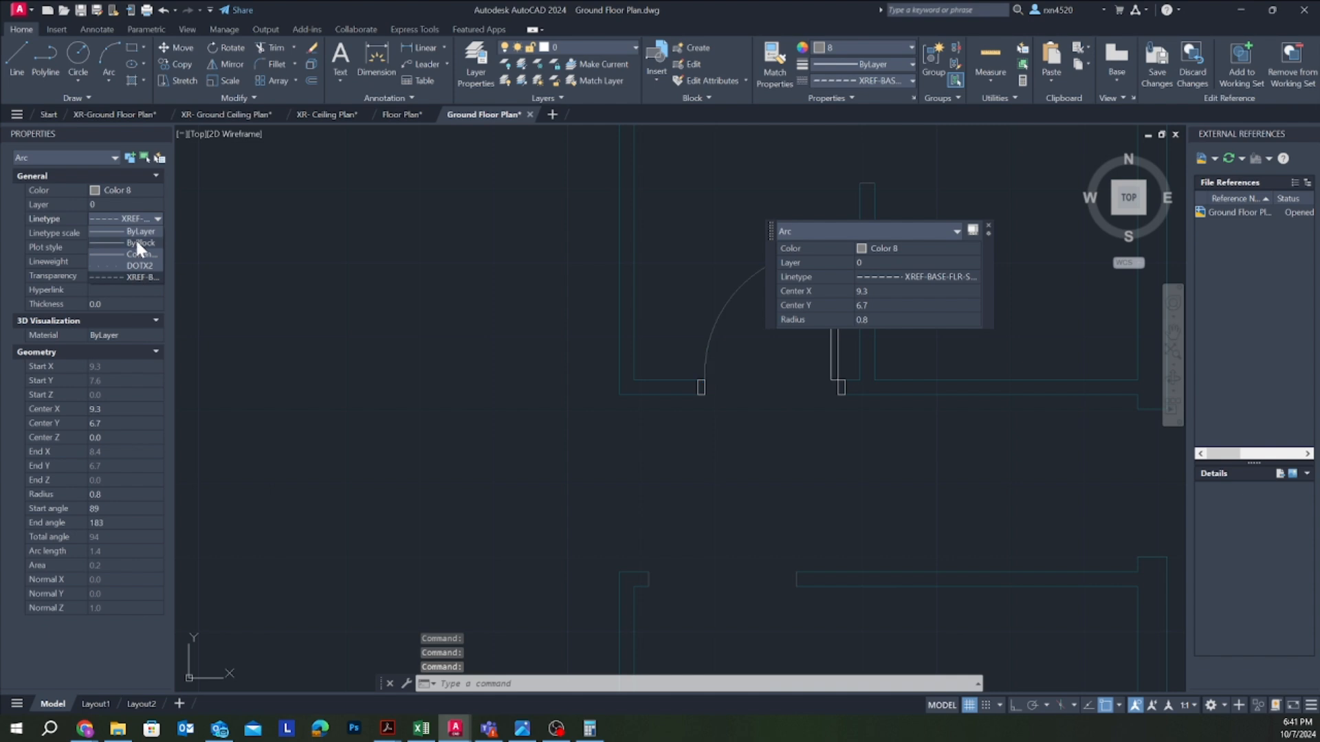
click(137, 277)
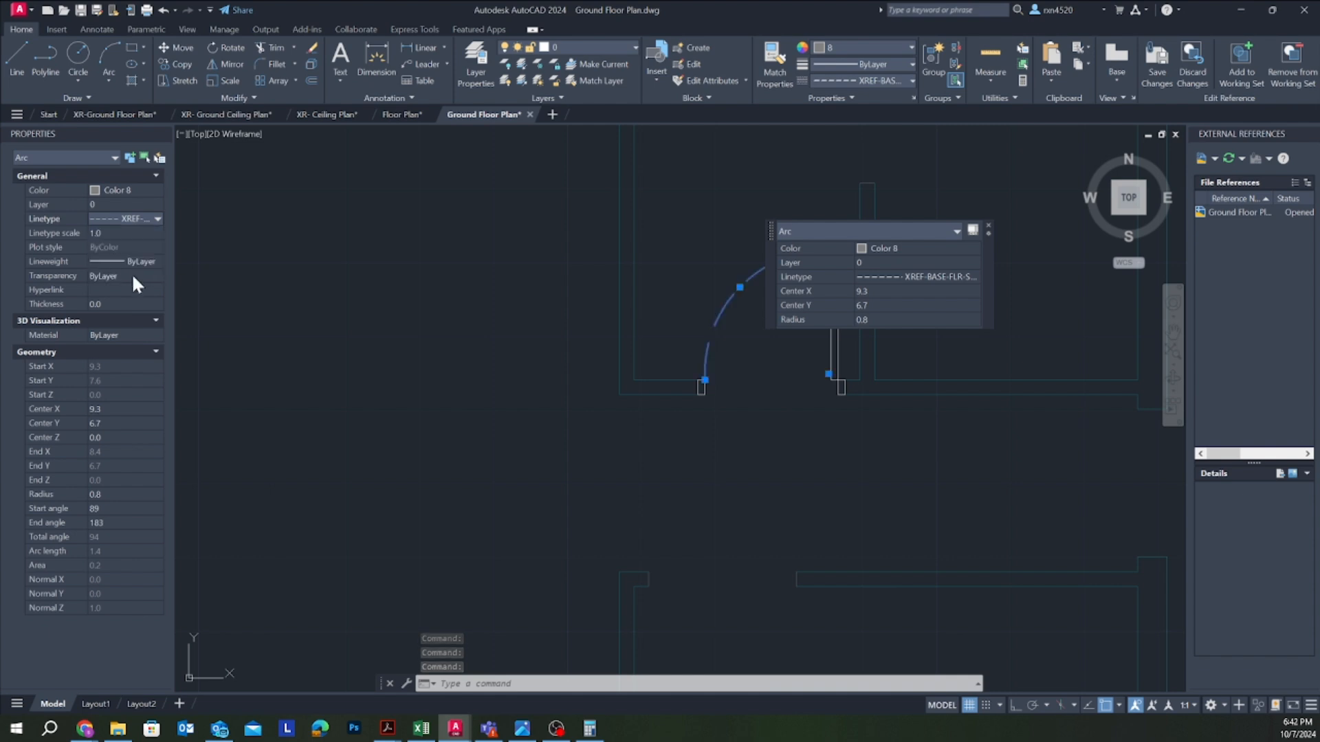
Step: Try a linetype scale of 0.5 on the door's swing arc, and set it to 0.3
click(120, 234)
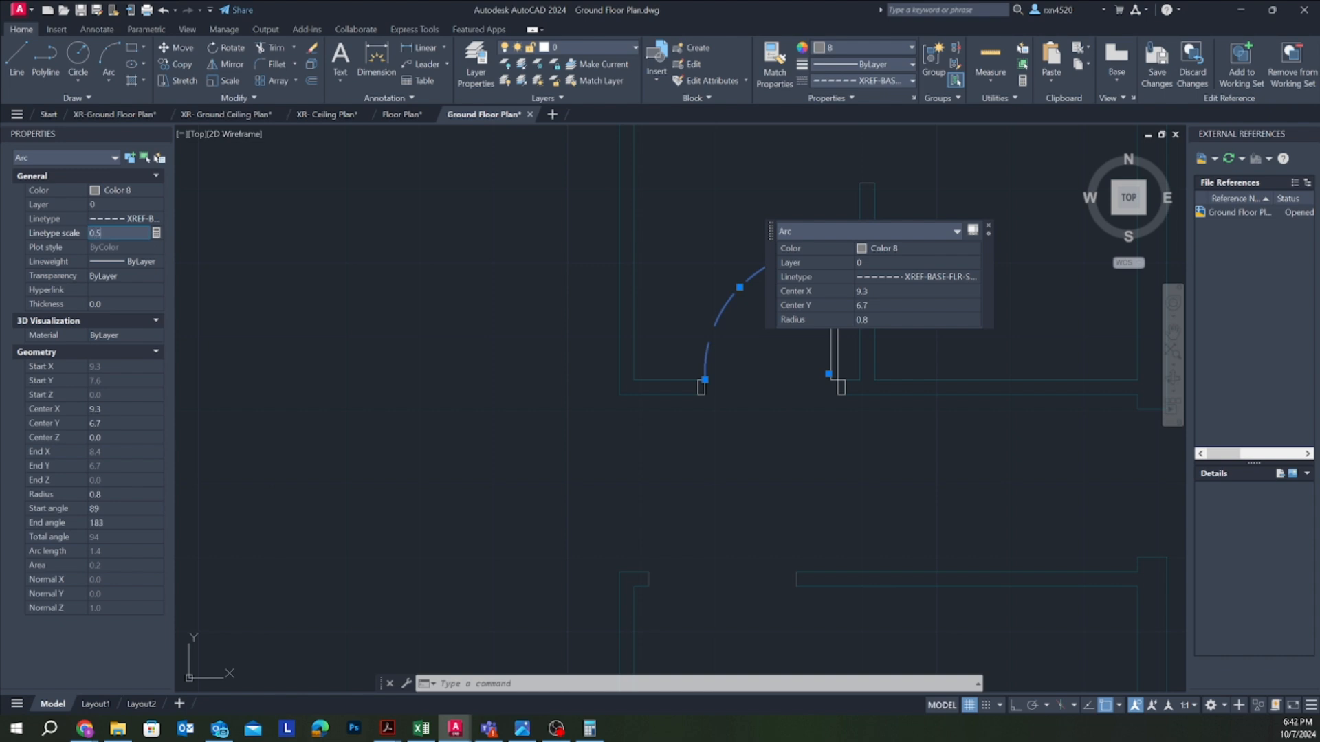
click(295, 269)
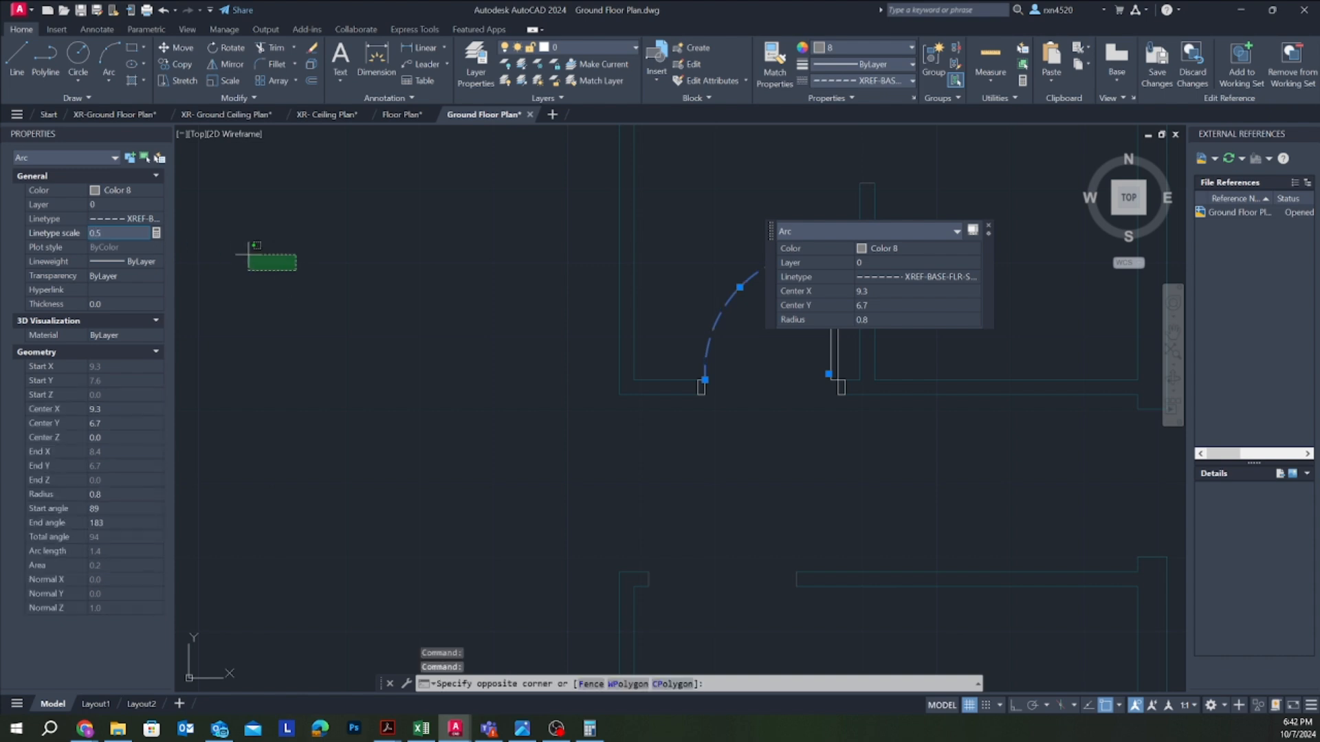
text(0.)
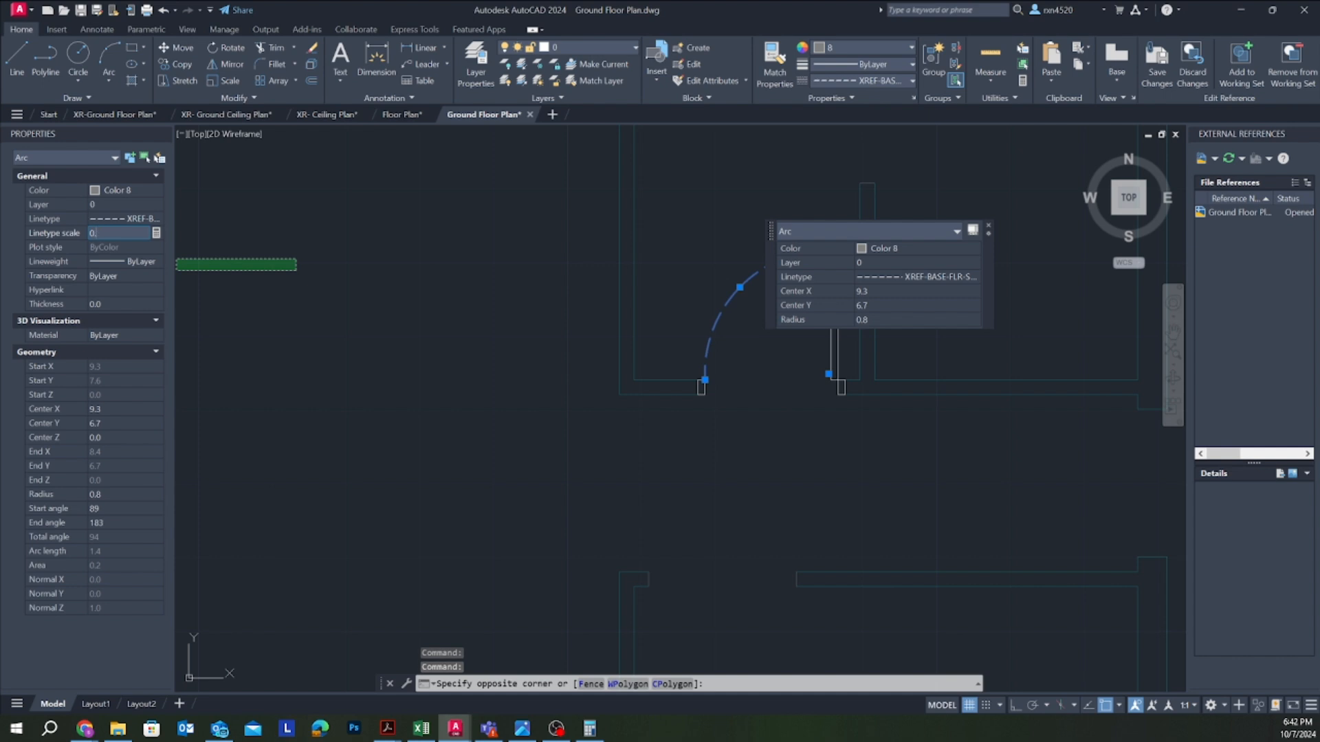
text(0.3)
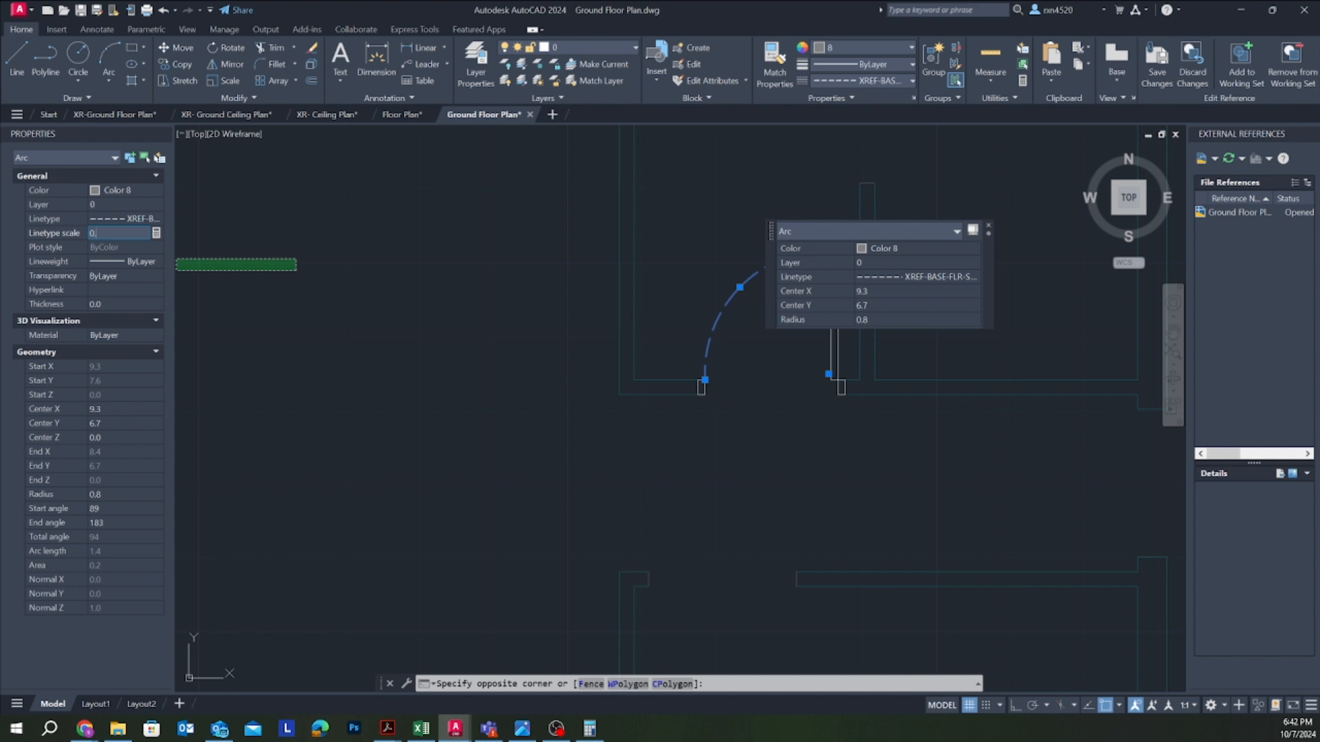
key(Escape)
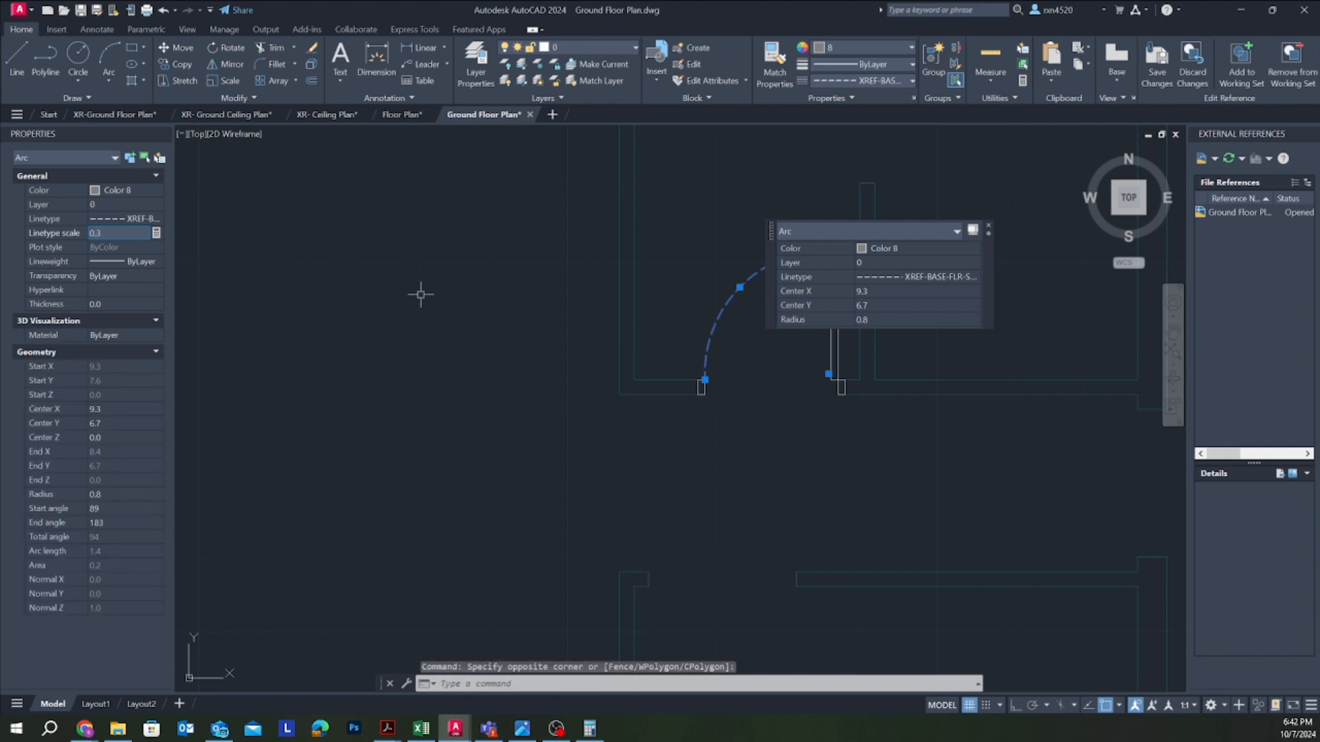
Step: Clear the arc selection and save the reference edits back to the Door block
scroll(426, 302, down, 2)
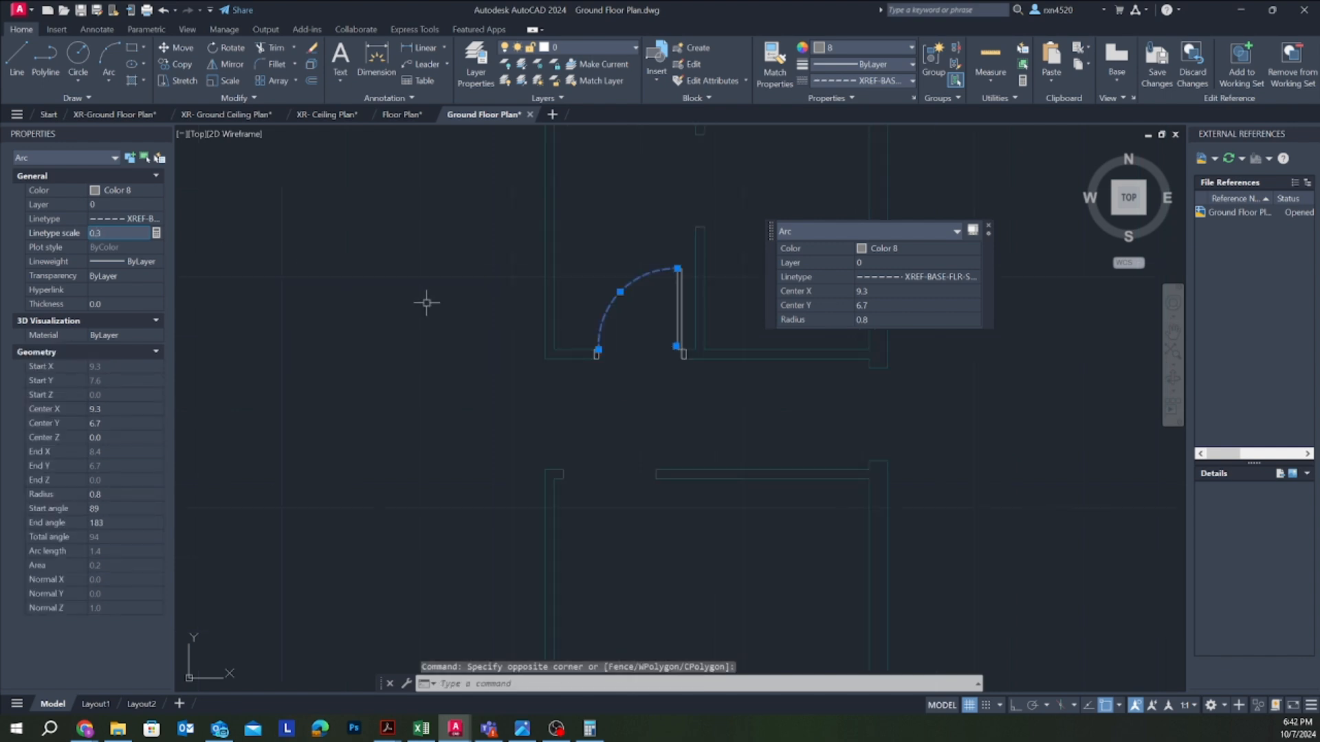
key(Escape)
key(Escape)
key(Escape)
scroll(645, 319, up, 2)
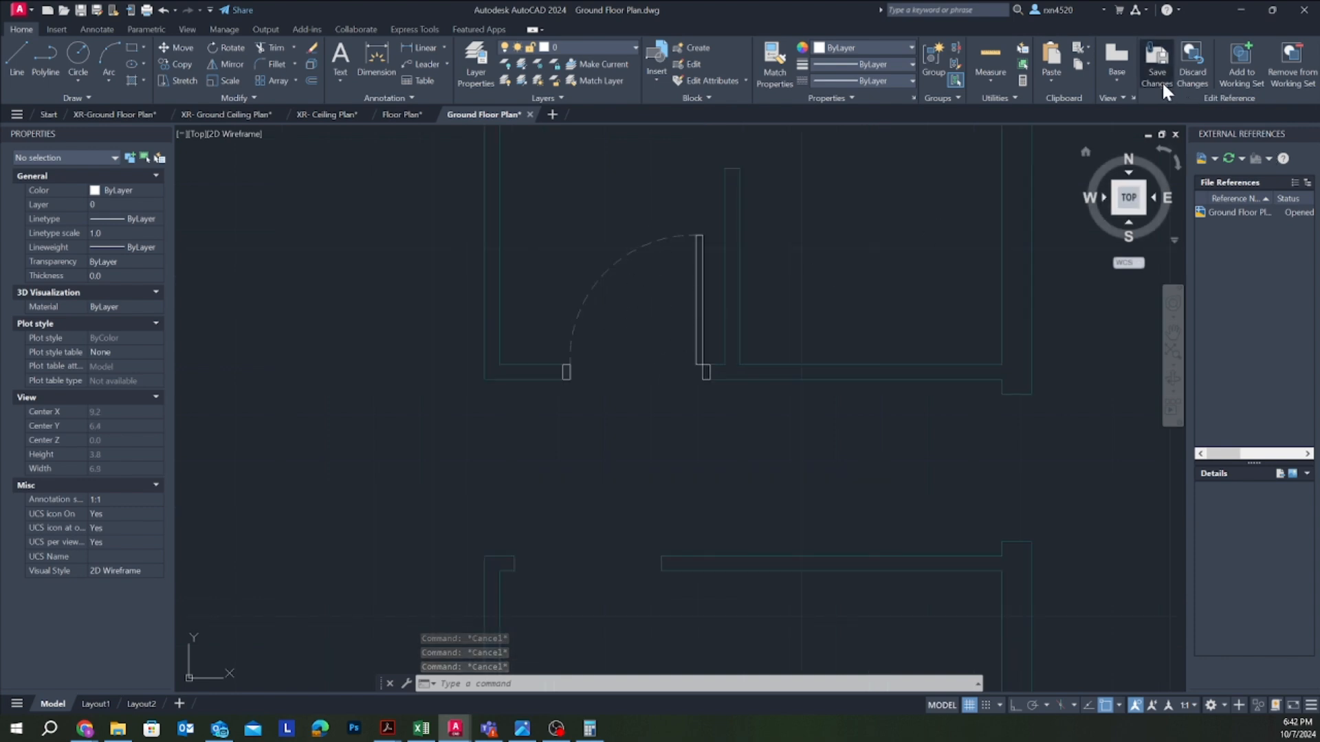
click(666, 404)
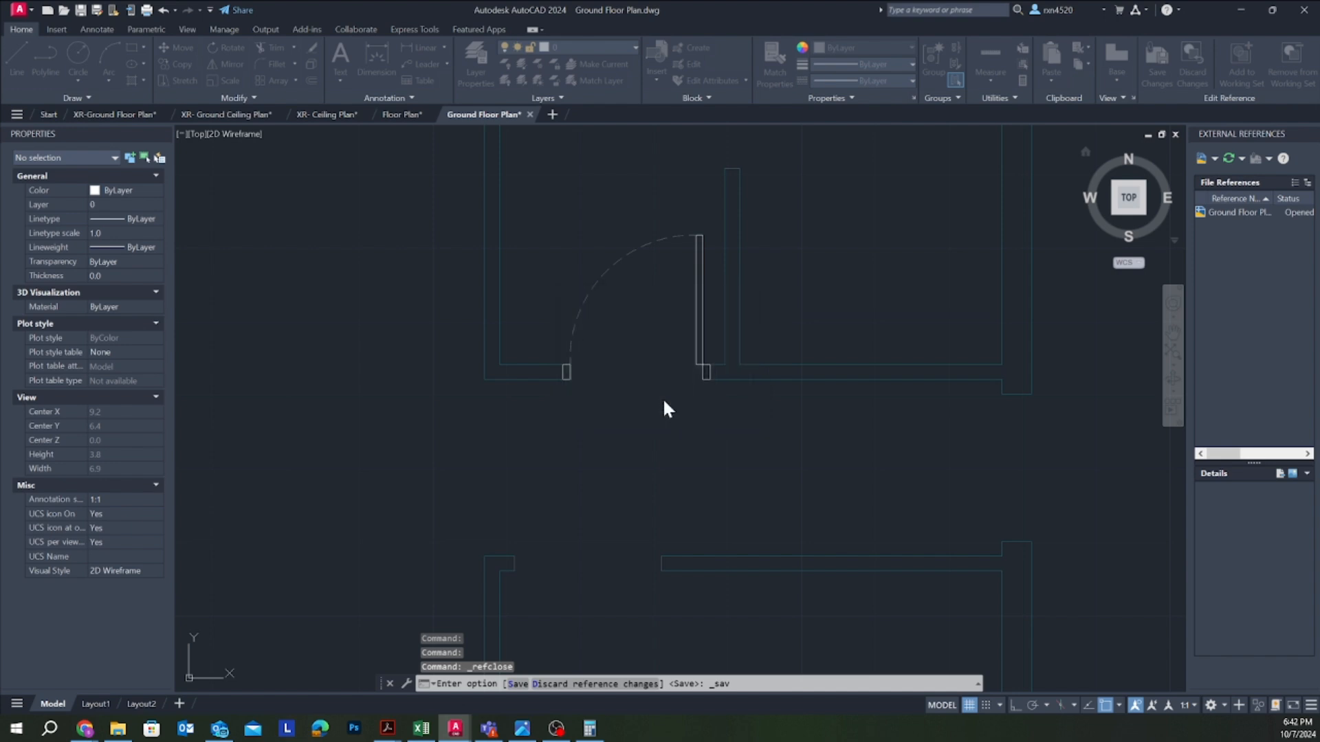
Step: Inspect the redefined door blocks and their dashed swing arcs across the floor plan
scroll(702, 415, down, 4)
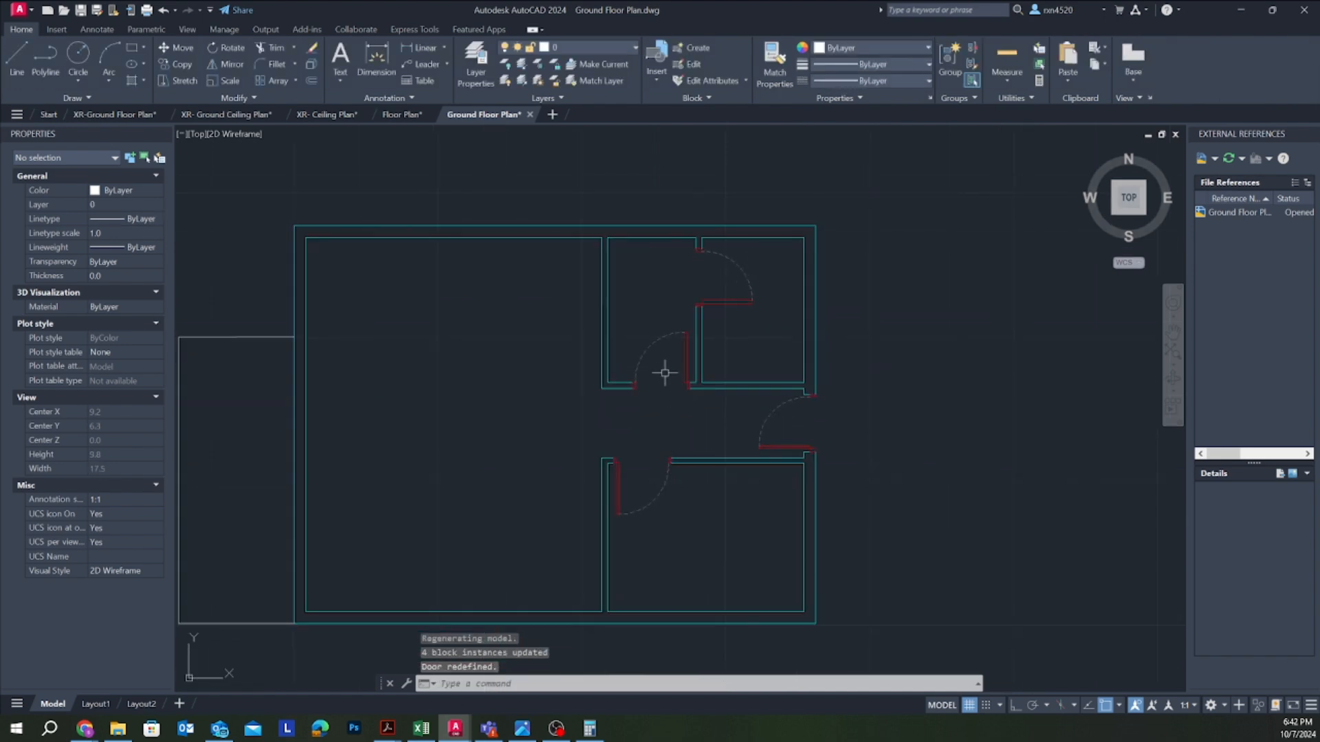
click(653, 338)
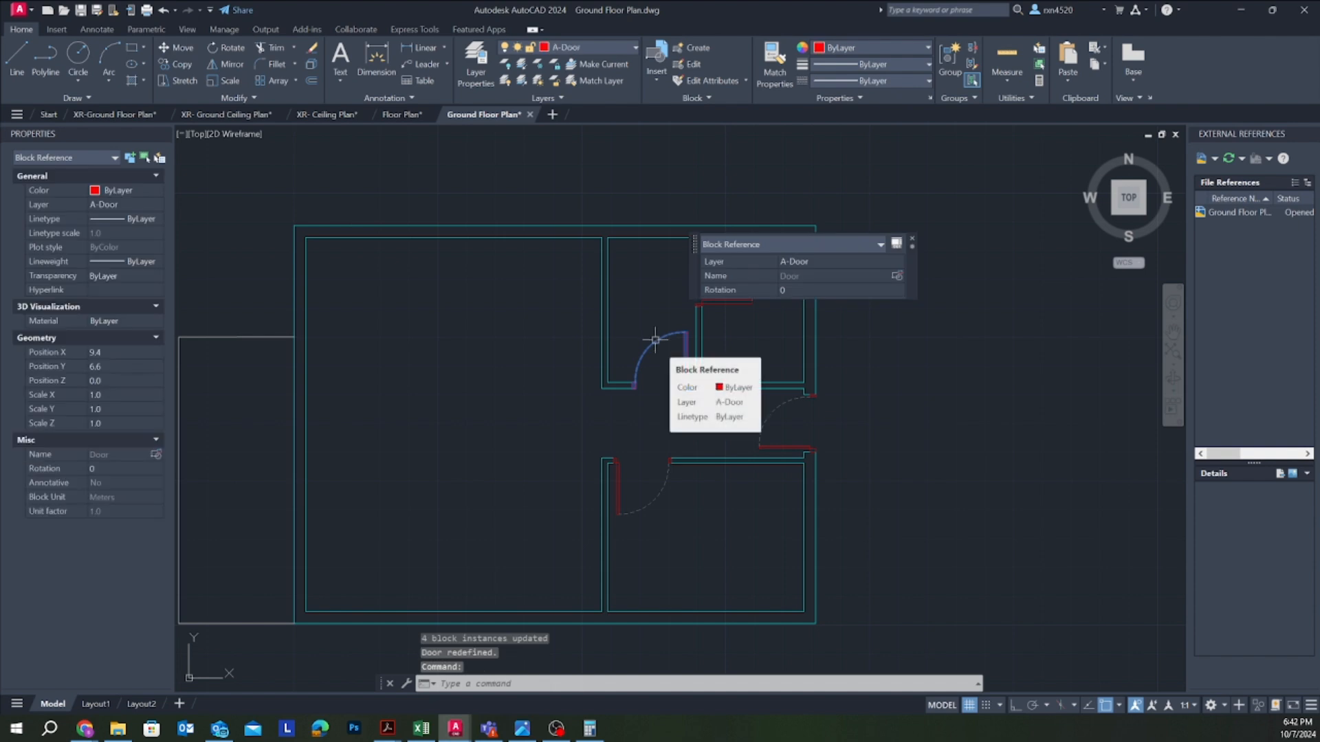
key(Escape)
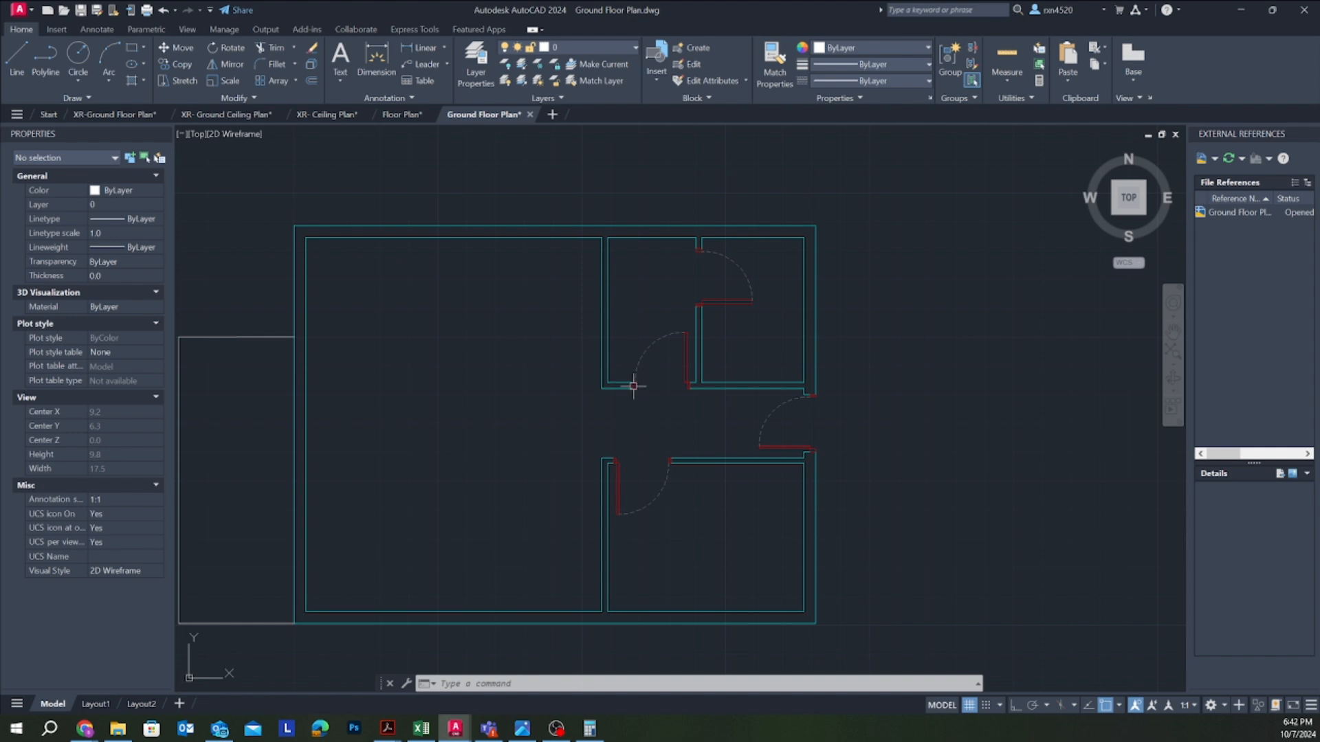
mouse_move(649, 342)
scroll(730, 490, up, 4)
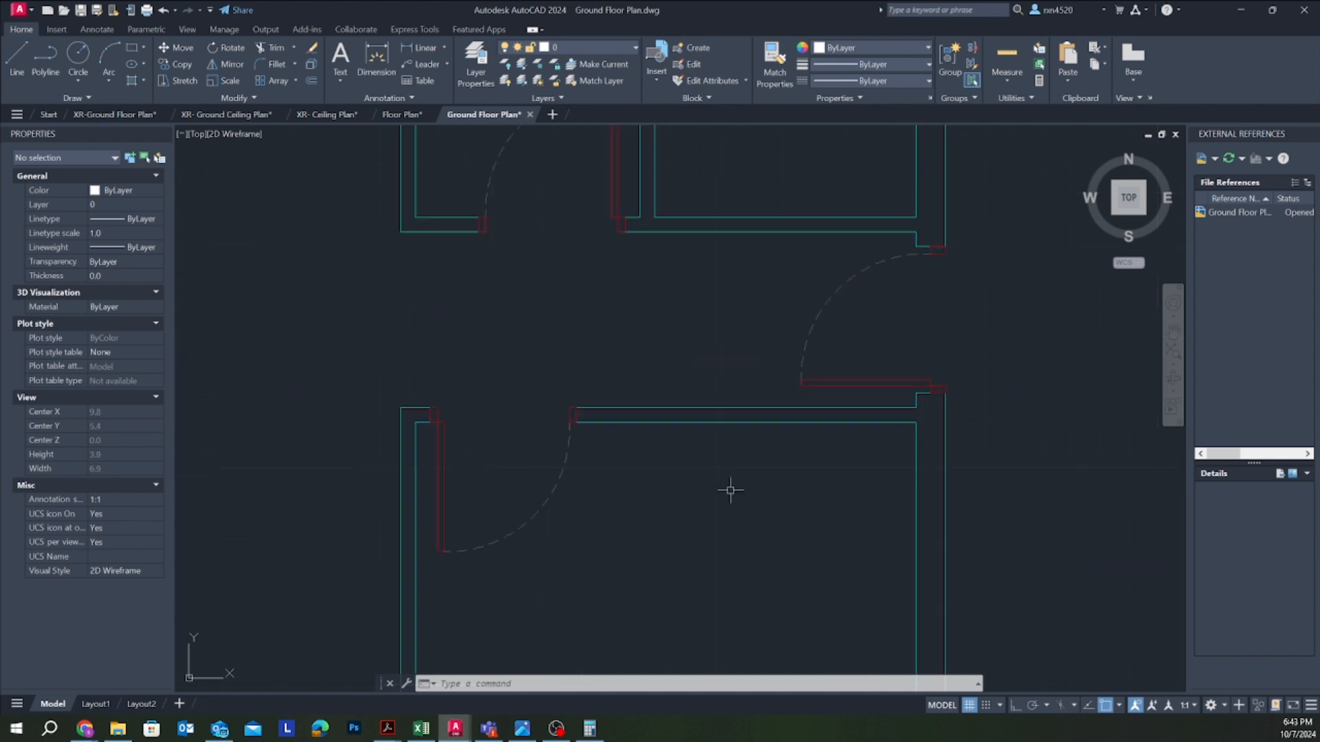
scroll(730, 490, down, 5)
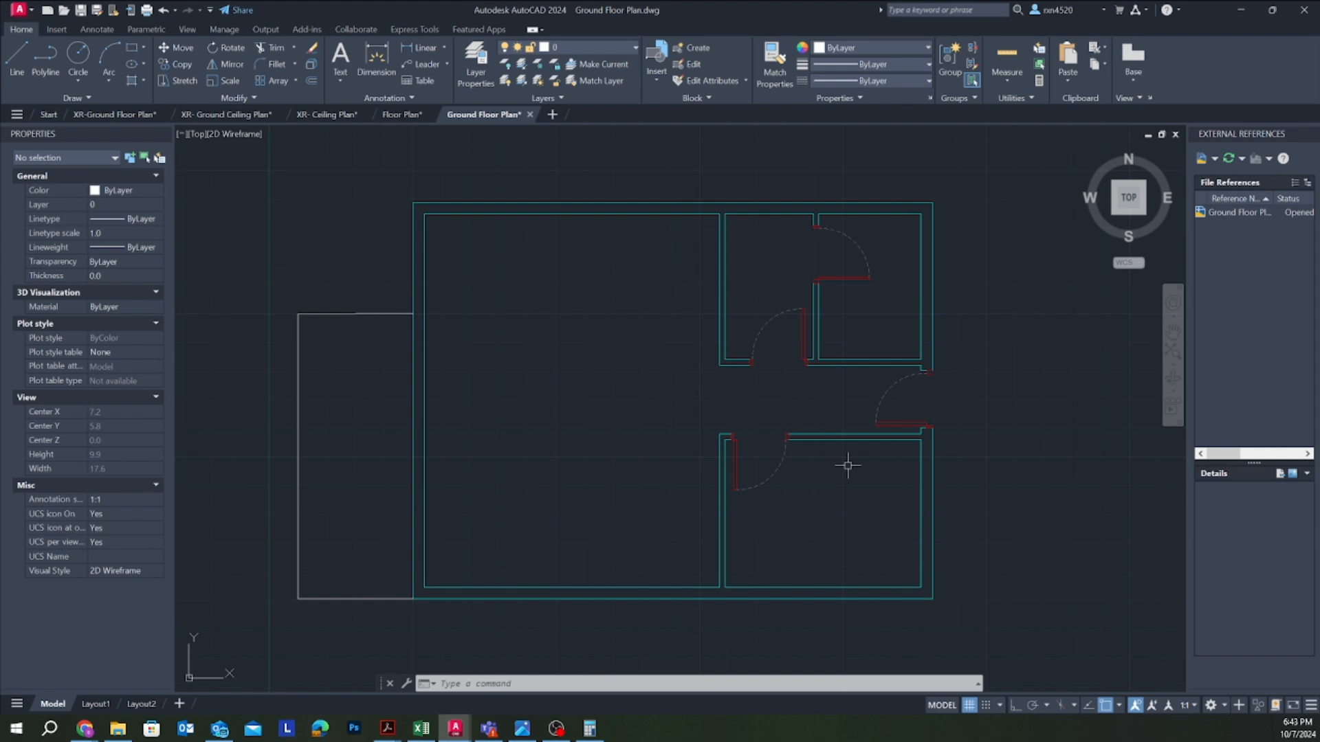
middle_drag(838, 637, 917, 597)
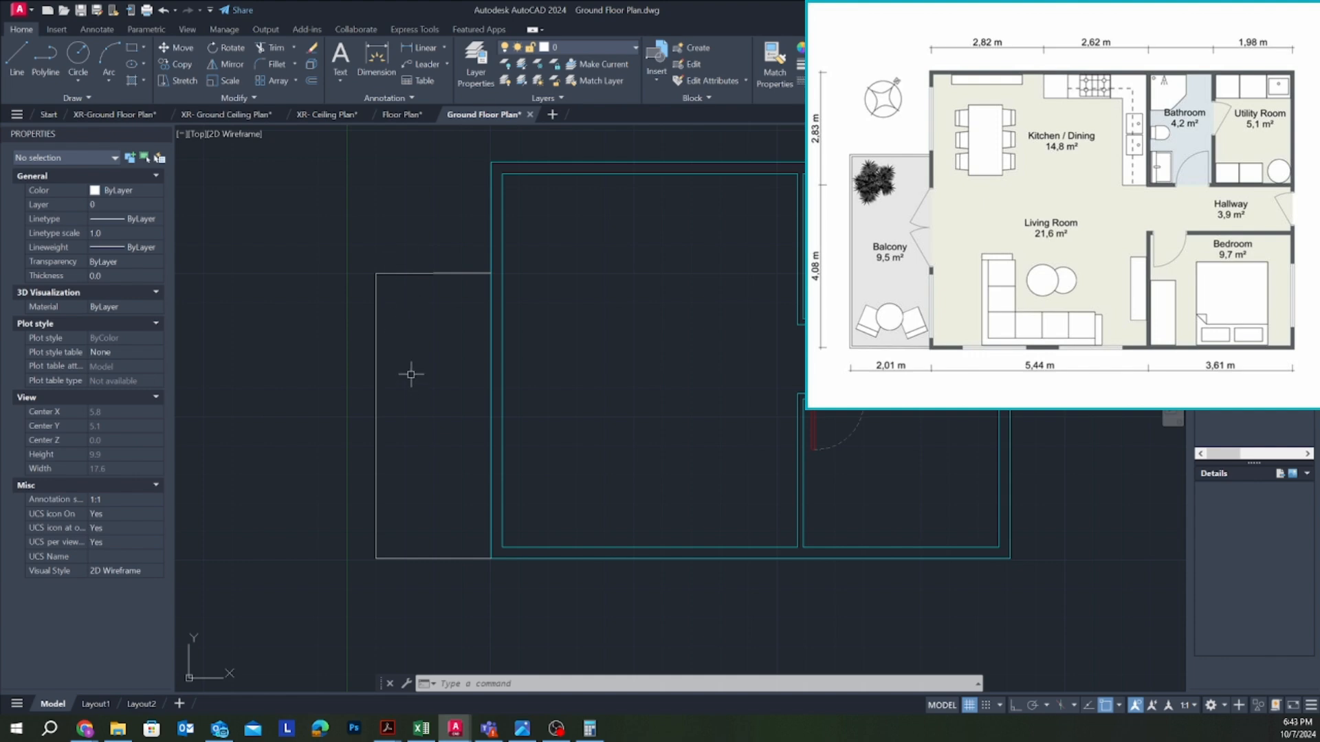
text(o)
key(Return)
key(Escape)
key(Escape)
key(Escape)
Step: Offset the balcony's upper edge and its outer outline inward by 0.05
text(o)
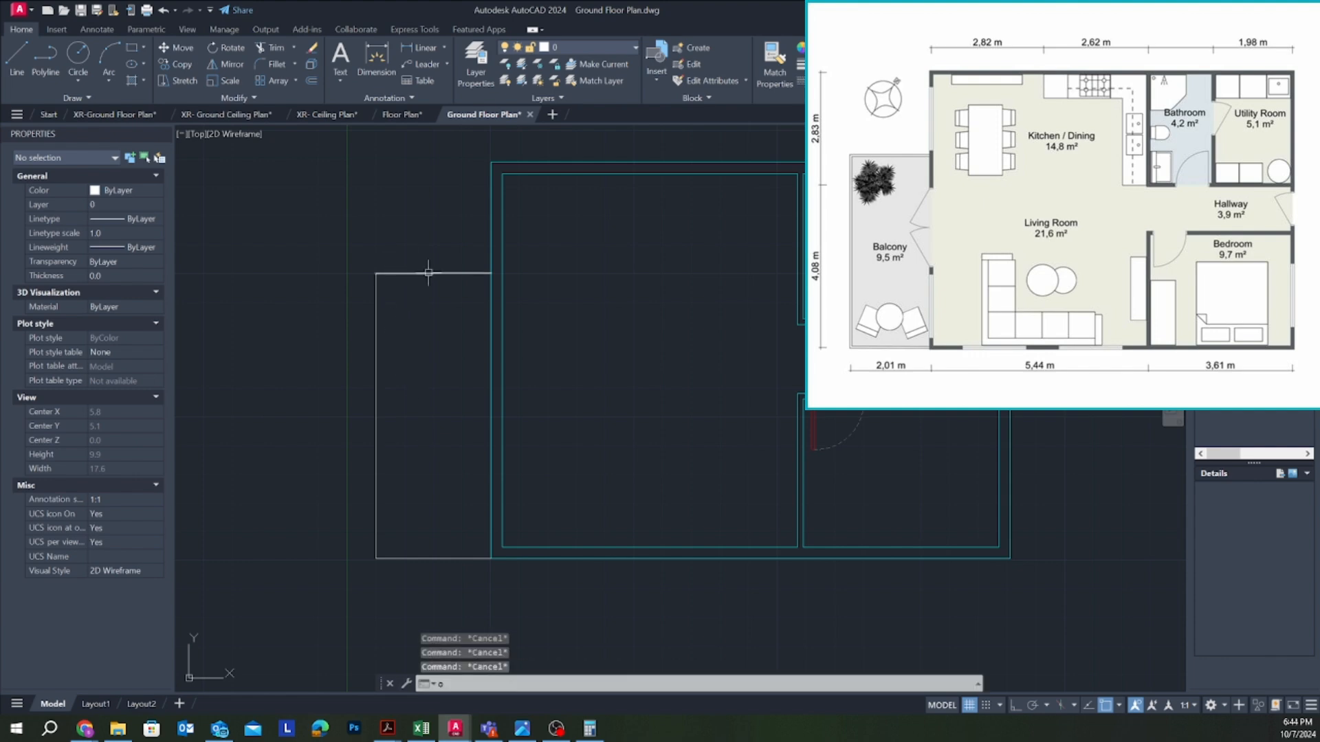
key(Return)
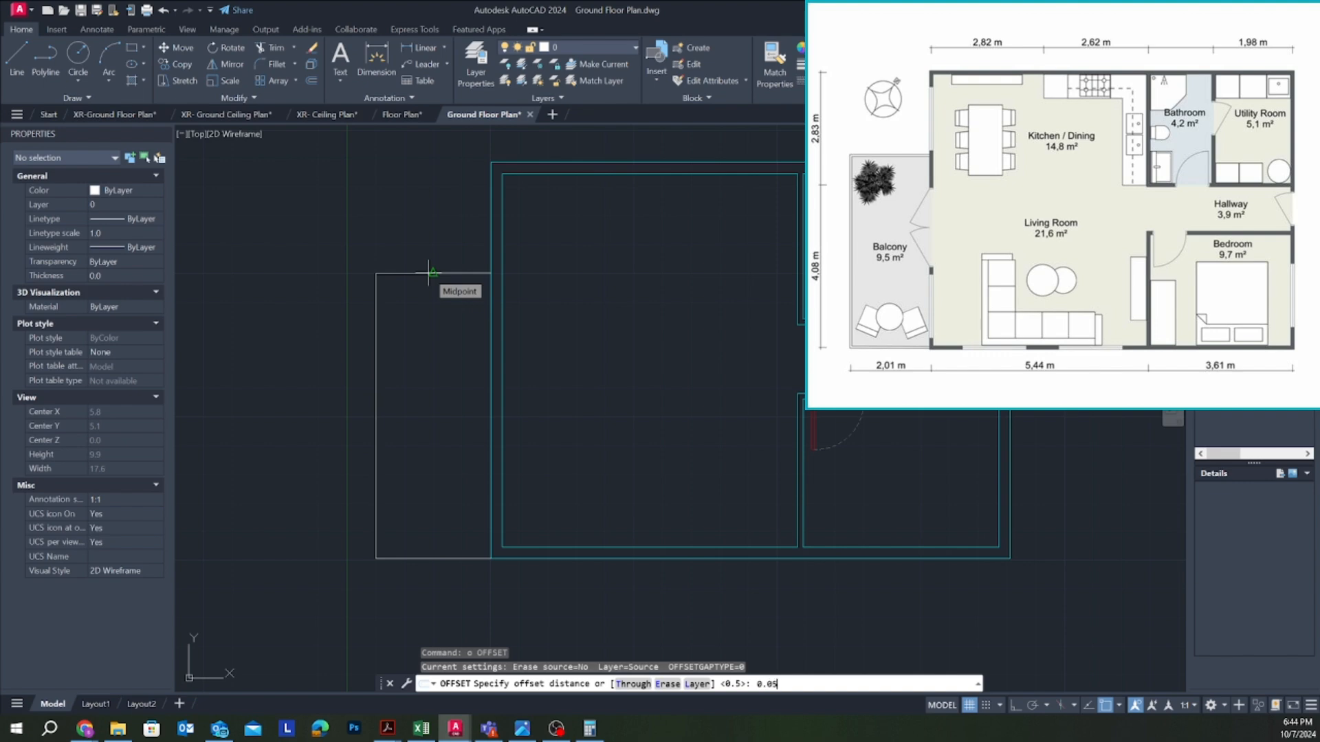
key(Return)
click(430, 274)
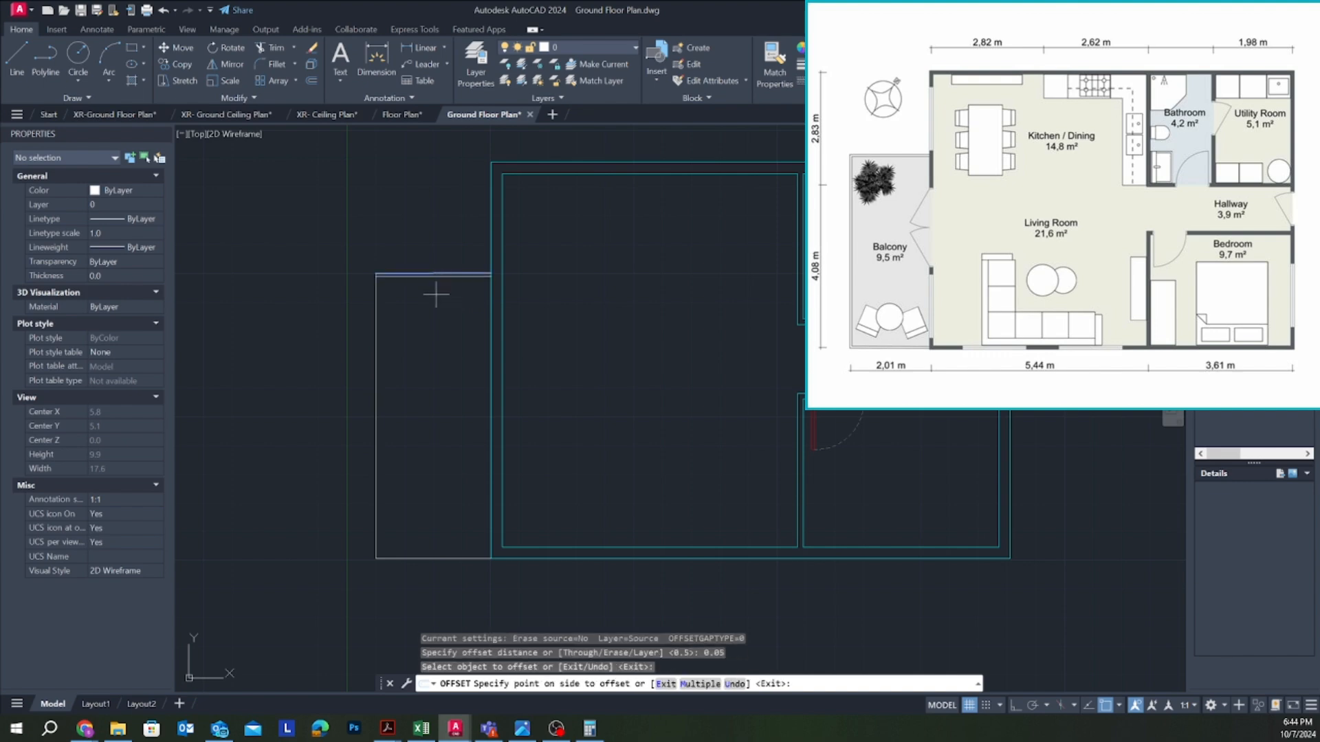
click(397, 318)
click(377, 331)
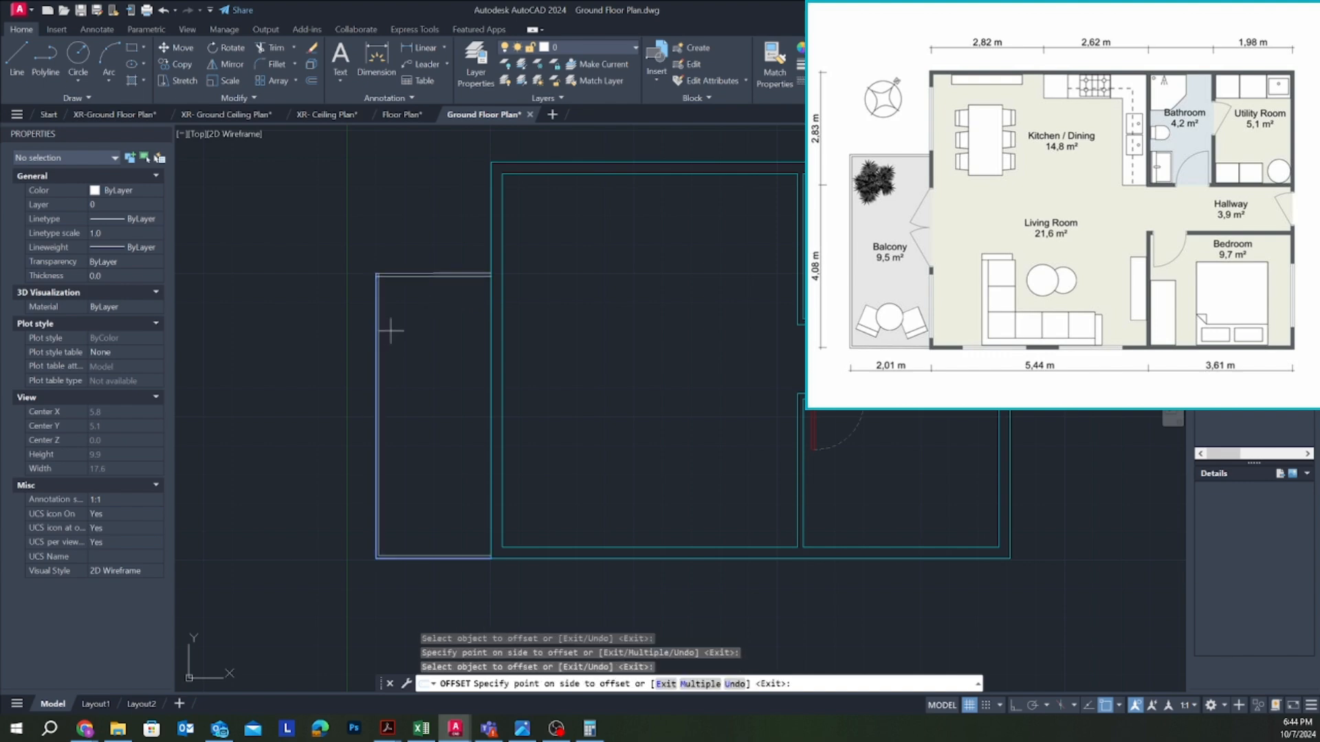
click(389, 321)
key(Escape)
key(Escape)
key(Escape)
Step: Trim the overlapping offset line ends at the balcony's upper-left corner and save the drawing
scroll(373, 273, up, 10)
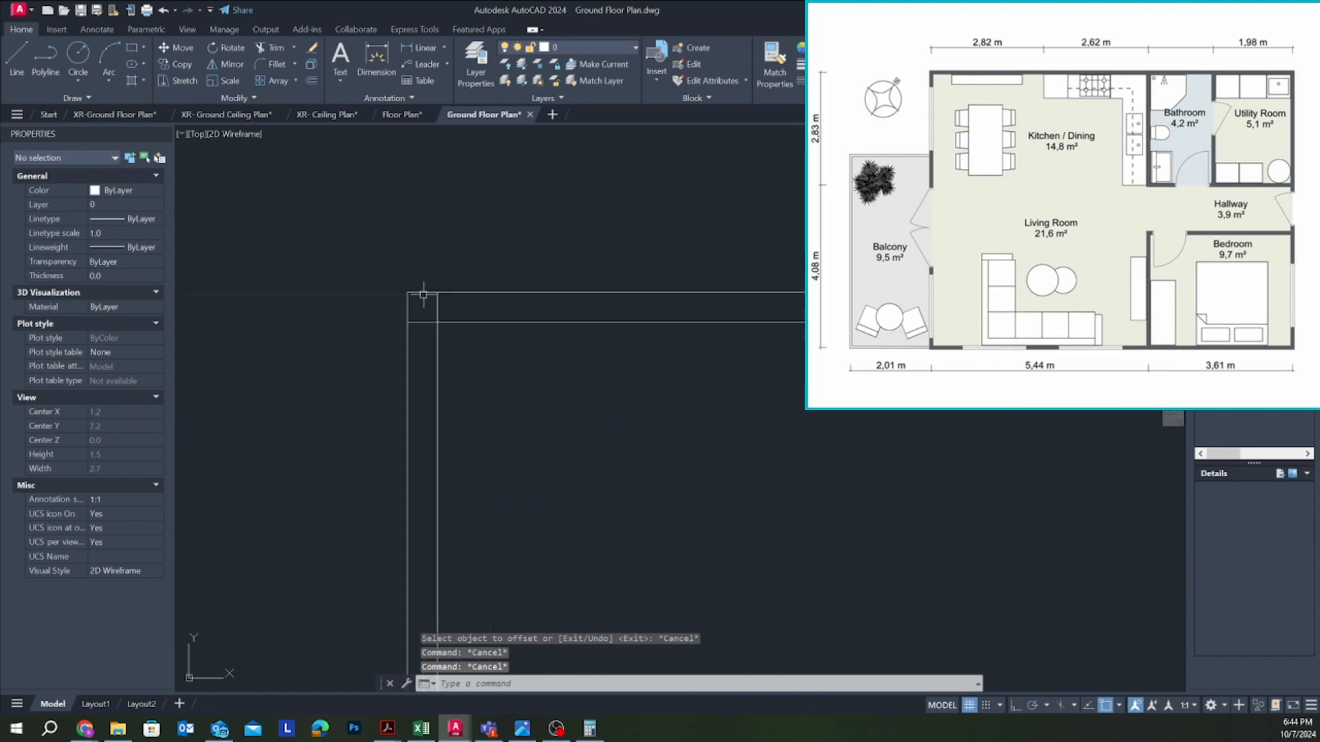
text(tr)
key(Return)
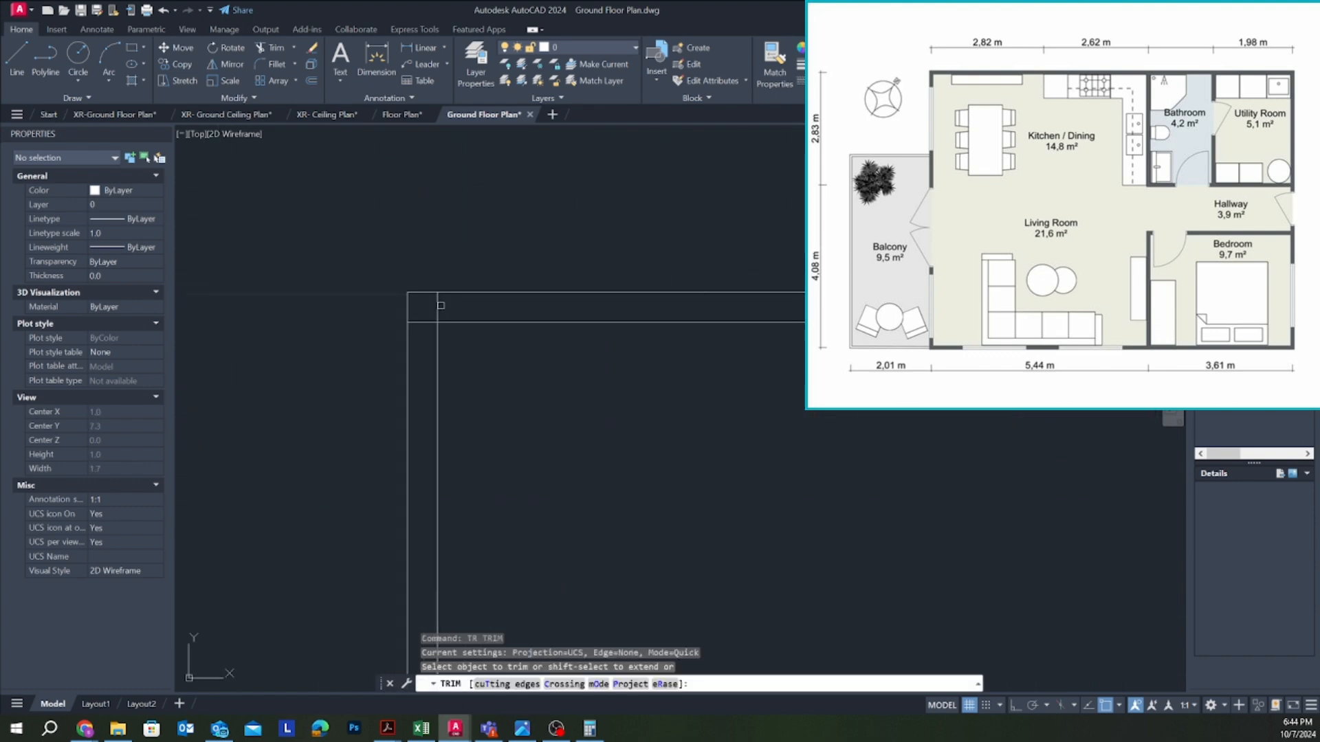
mouse_move(447, 304)
mouse_down()
mouse_move(427, 309)
mouse_move(419, 358)
mouse_up()
scroll(419, 358, down, 6)
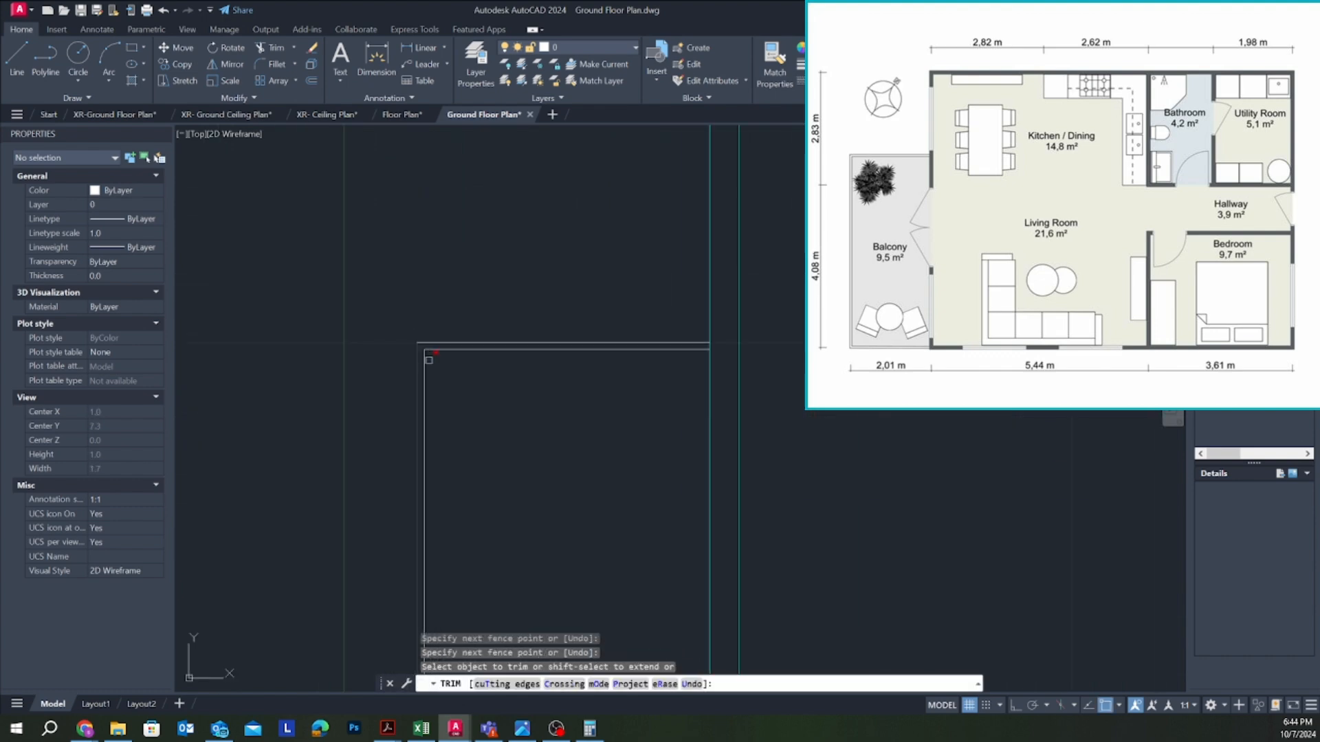
mouse_move(515, 383)
middle_down()
mouse_move(435, 311)
mouse_move(468, 263)
mouse_move(458, 183)
middle_up()
scroll(471, 344, down, 2)
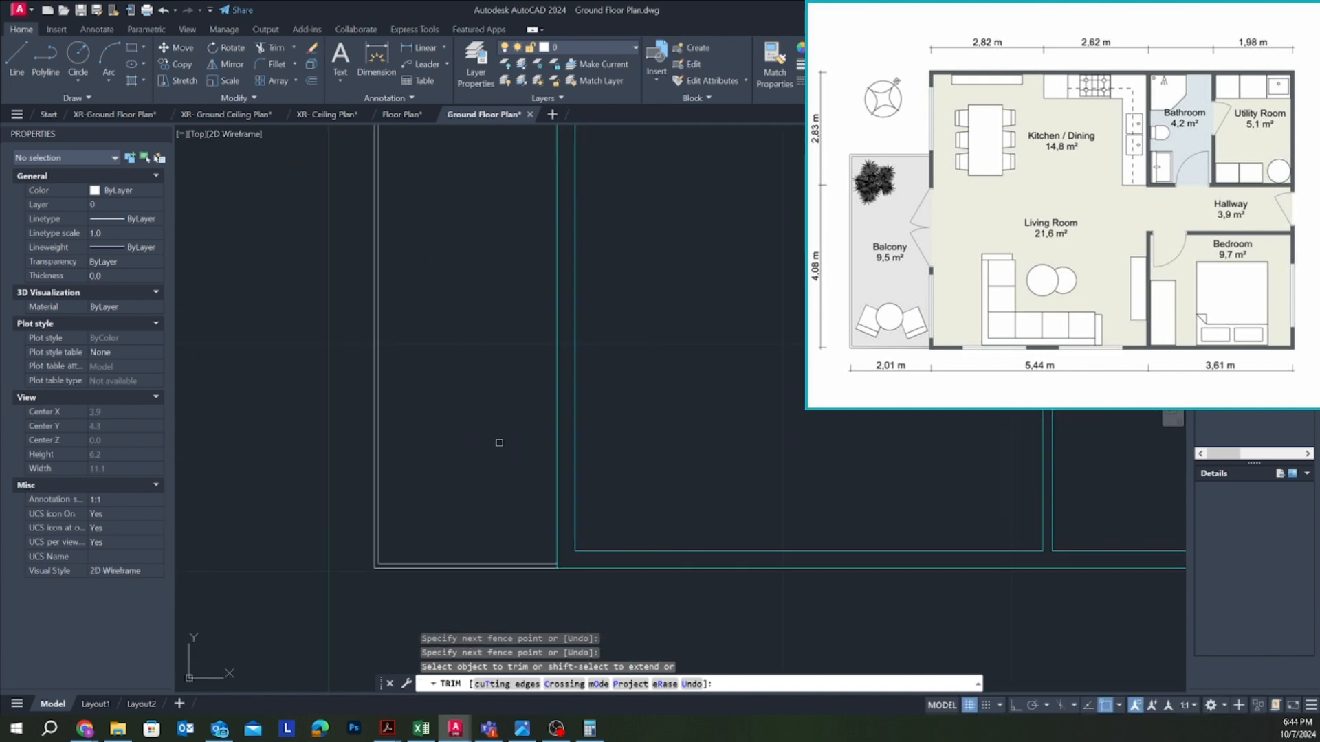
key(Escape)
key(Escape)
key(Escape)
scroll(496, 440, down, 4)
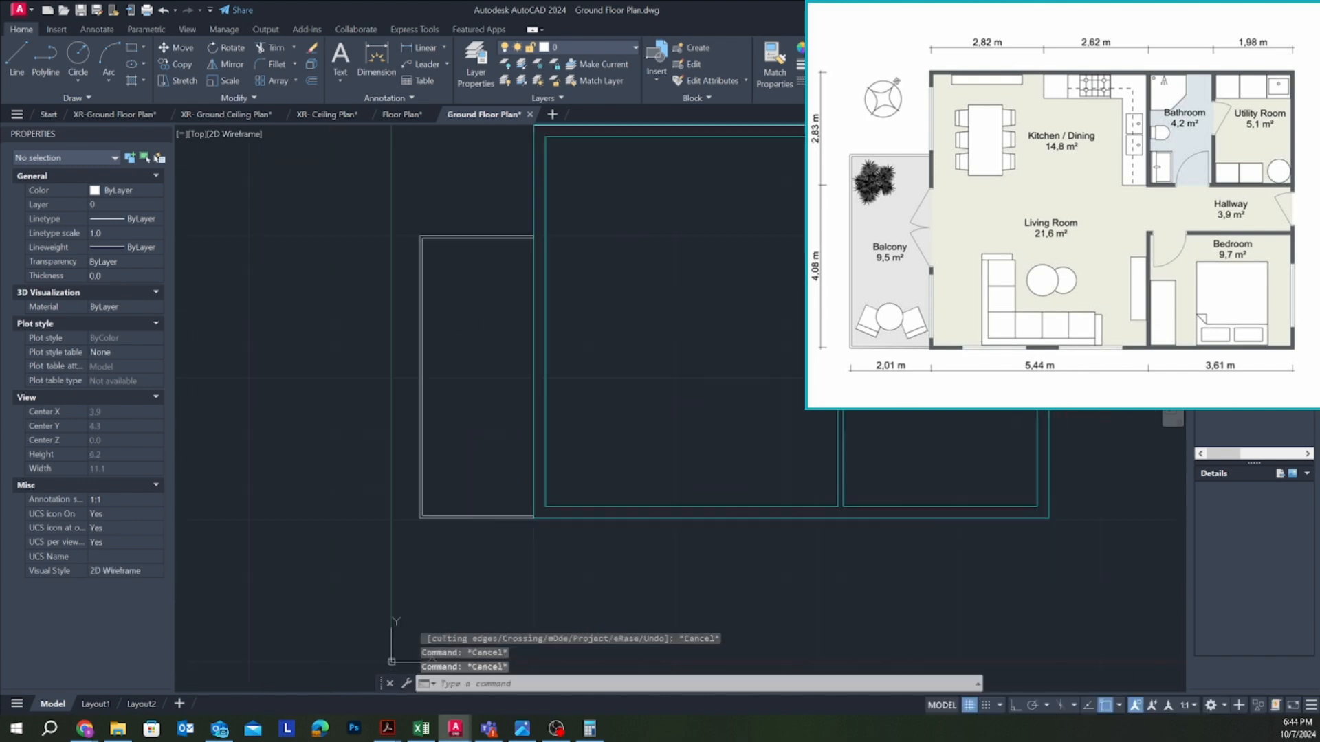
key(ctrl+s)
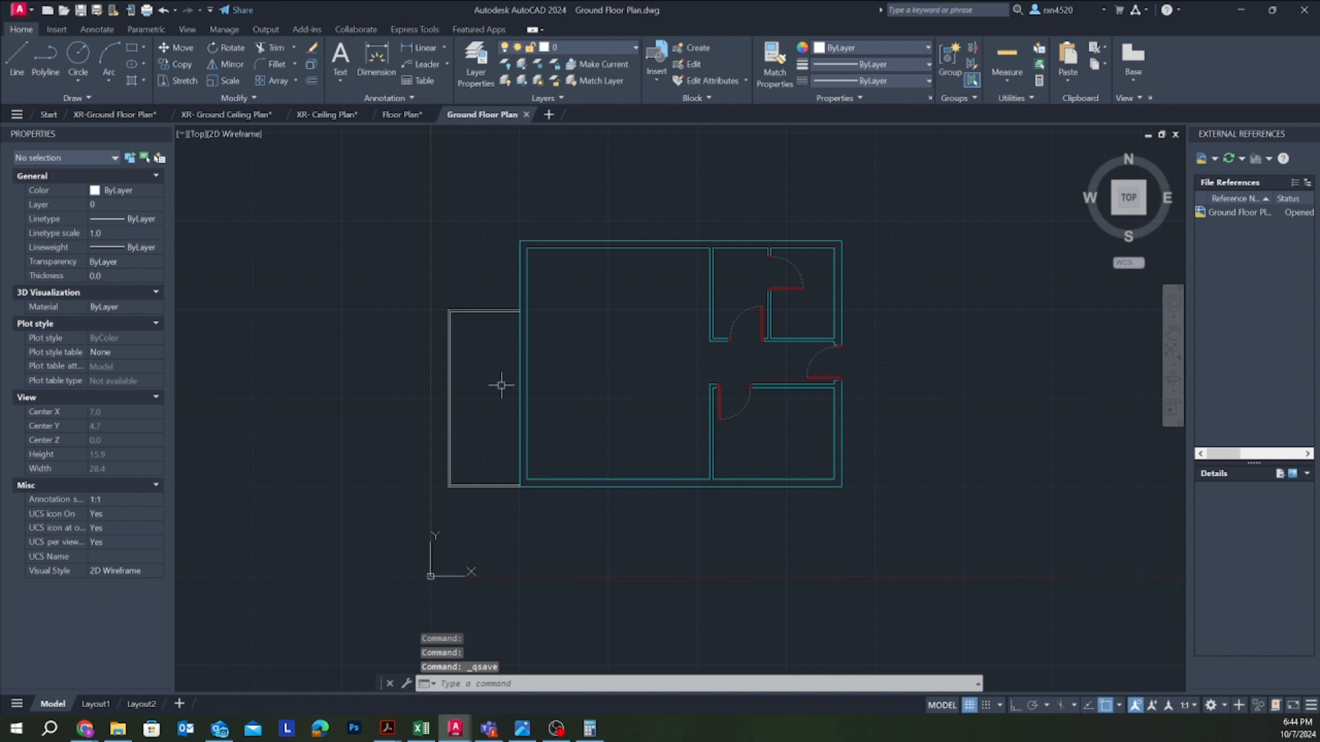
scroll(481, 328, up, 5)
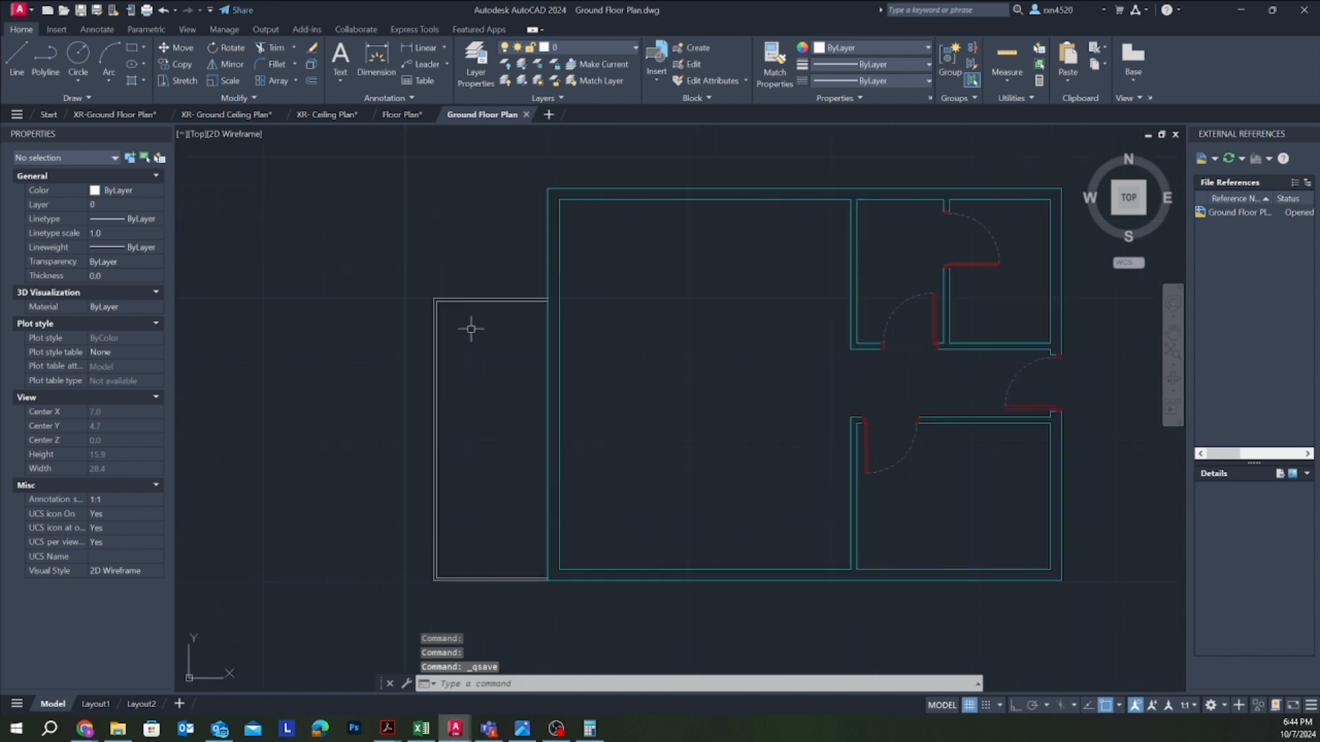
scroll(481, 331, down, 5)
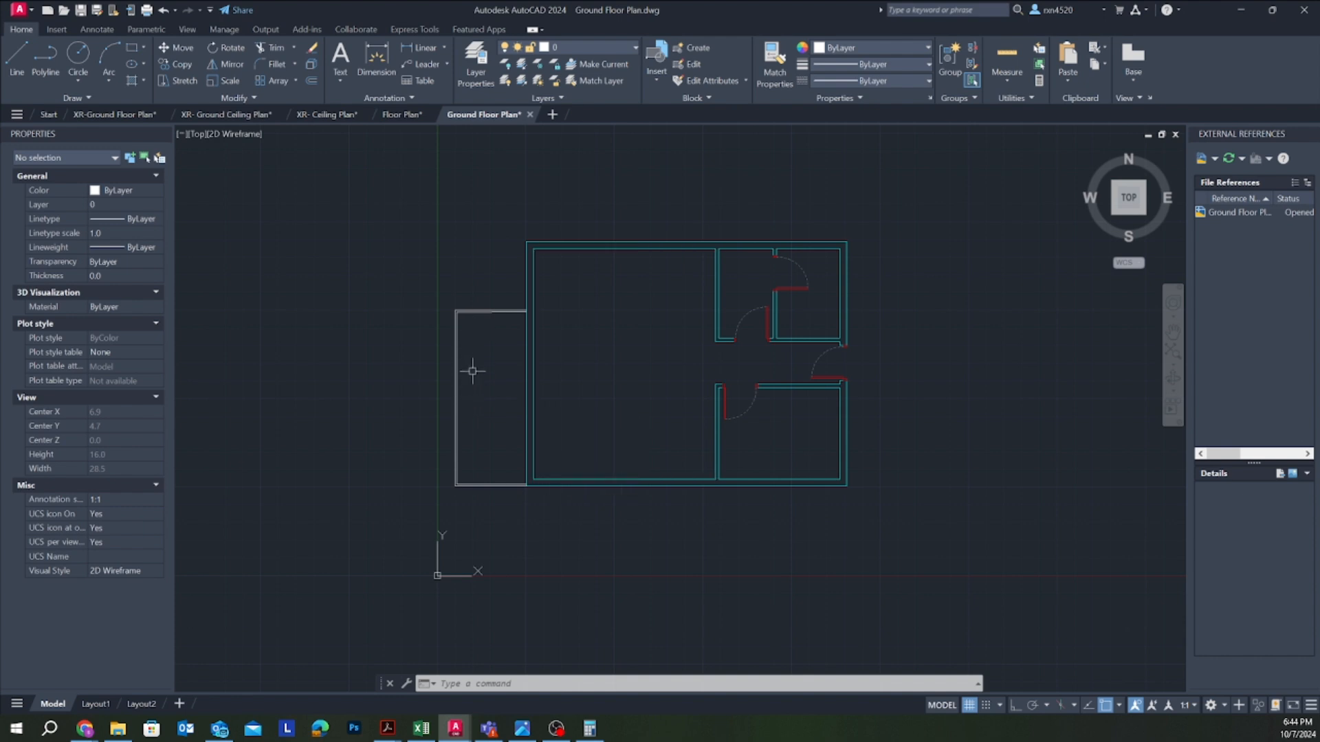
click(485, 295)
click(444, 529)
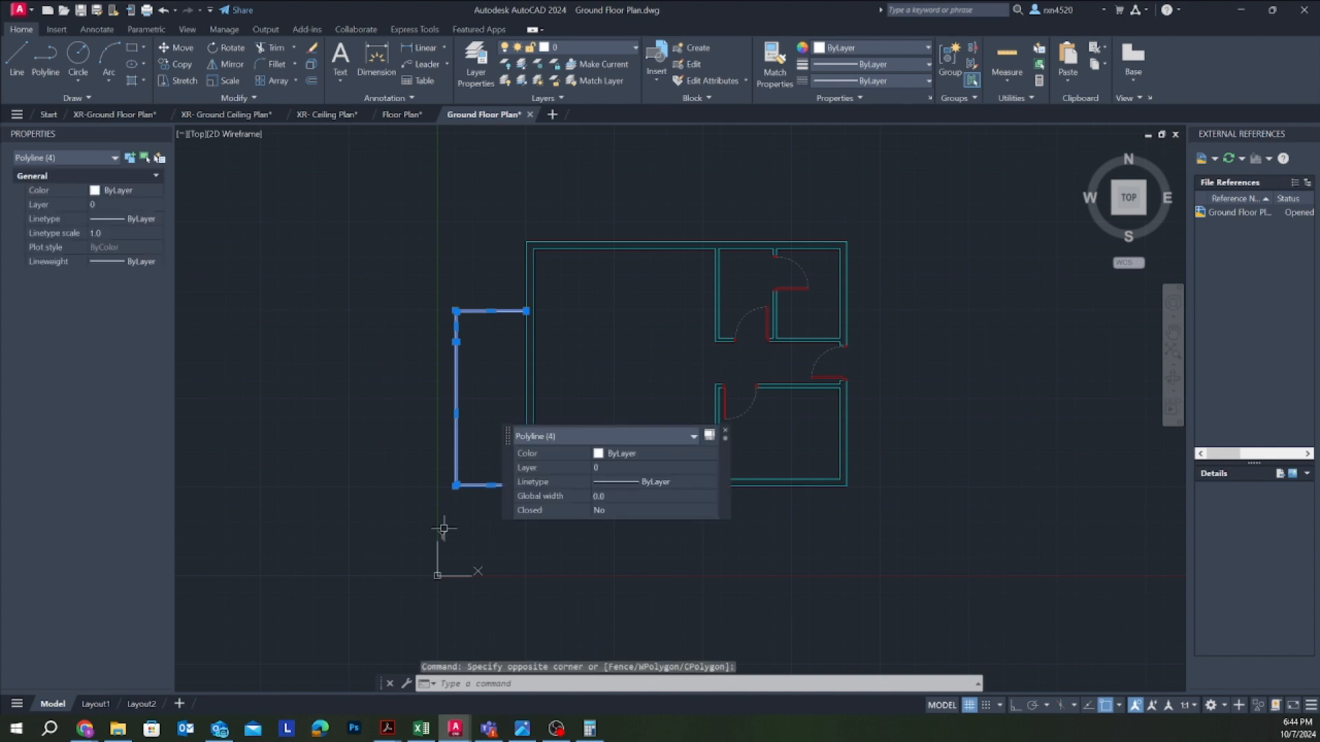
click(591, 48)
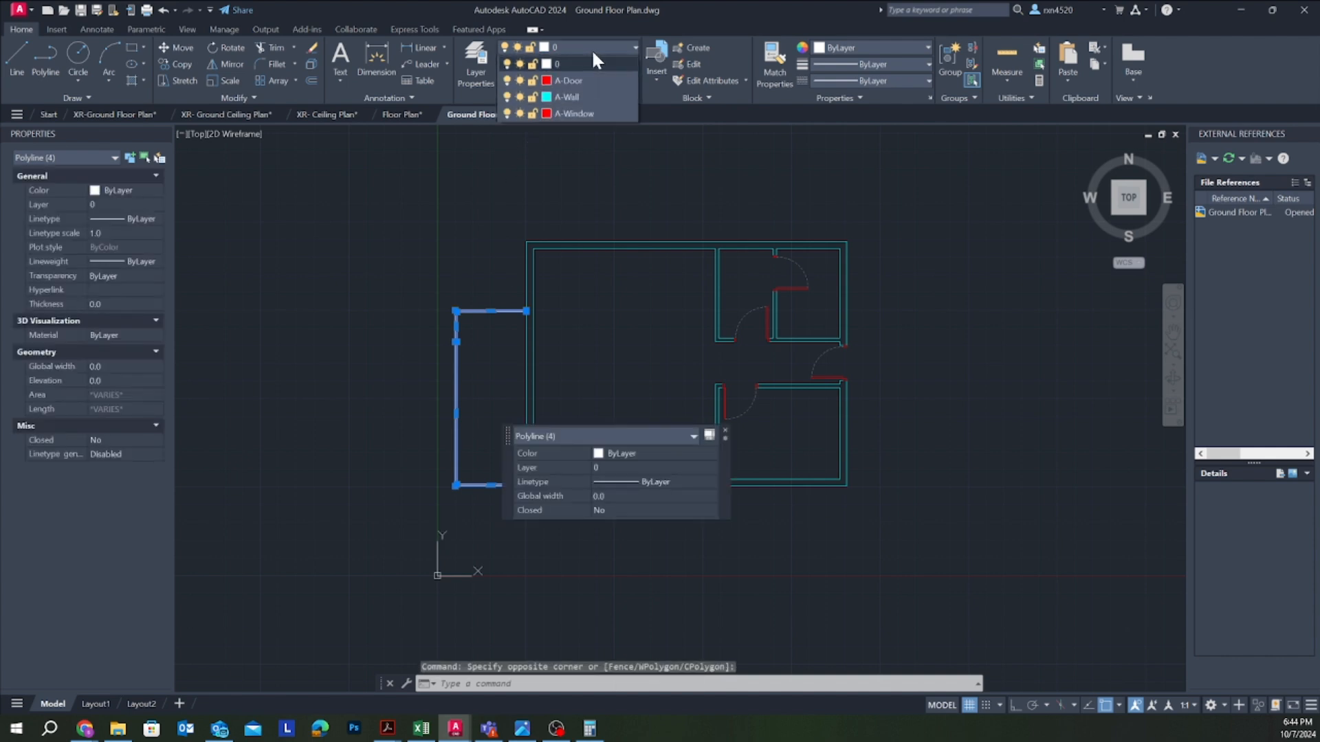
click(591, 48)
Step: Create a new layer named A-Balcony
click(475, 72)
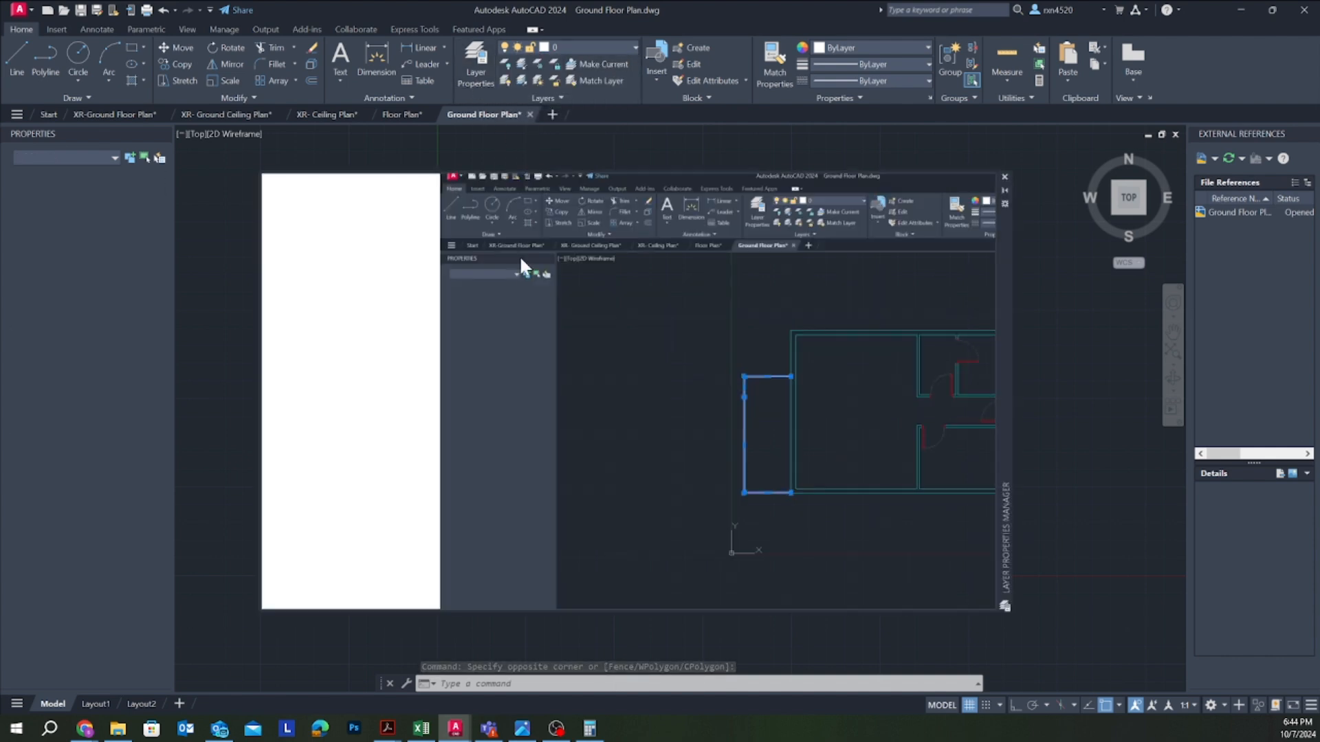
click(350, 200)
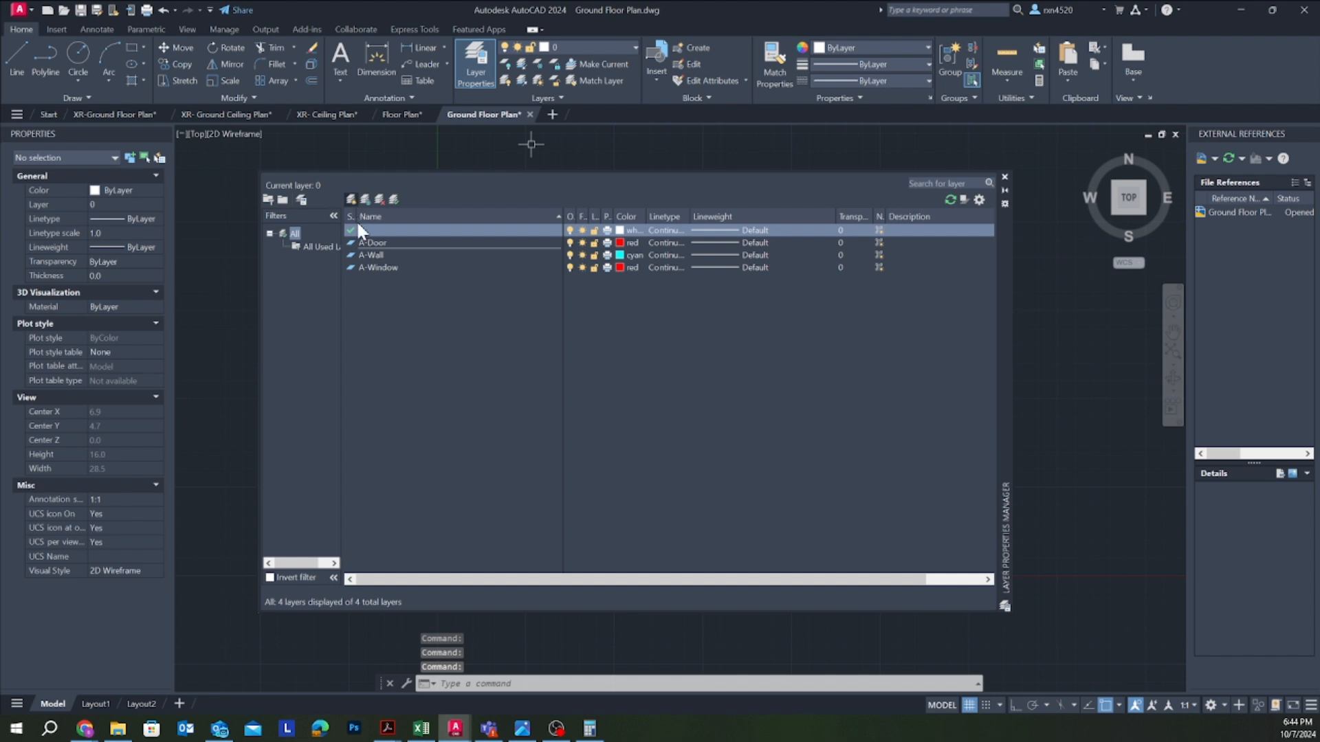
text(A-)
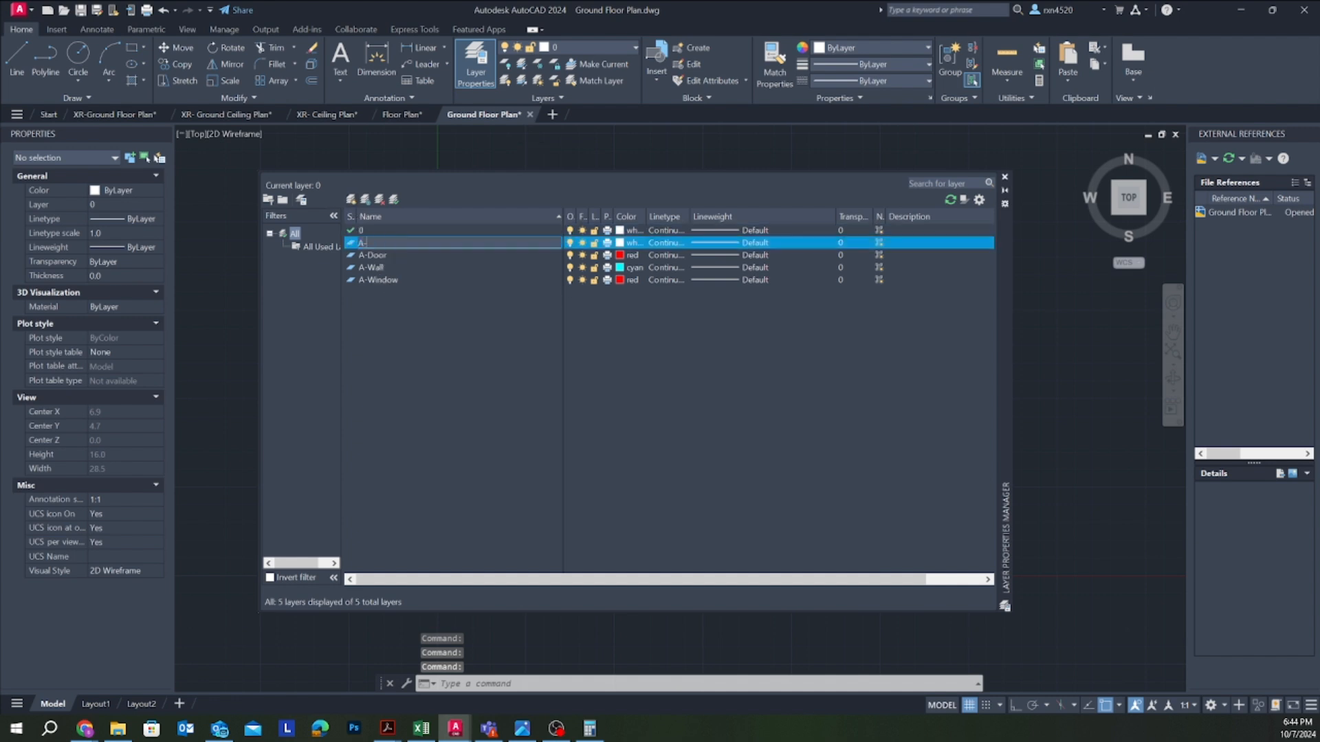
text(Balcony)
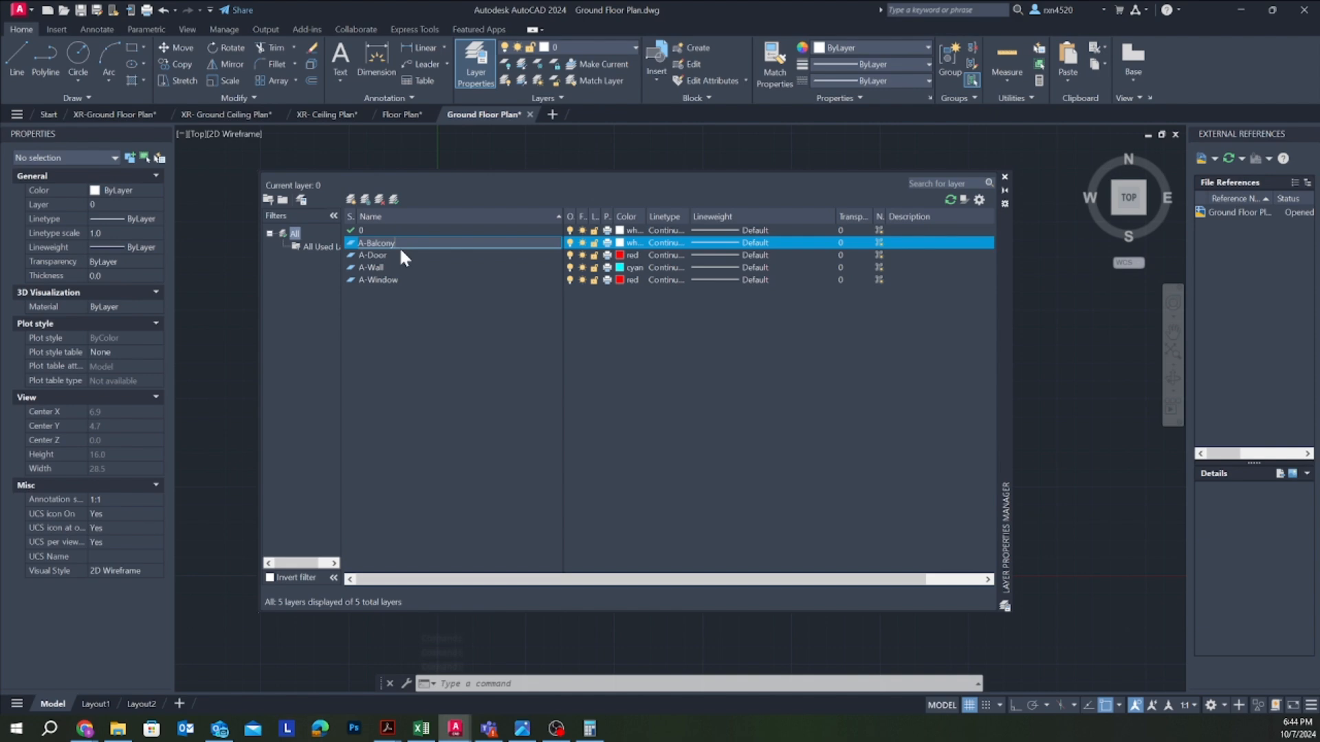
key(Return)
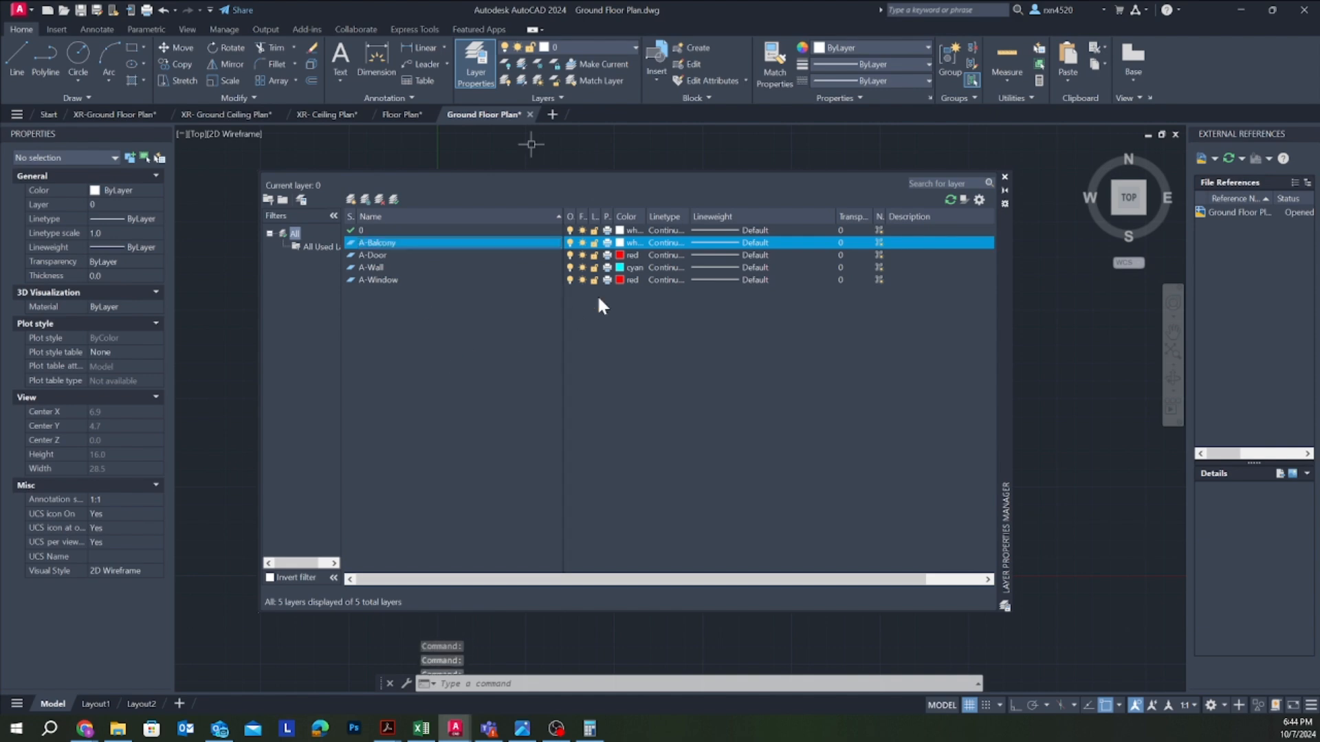
Step: Set the A-Balcony layer's color to index color 8
click(624, 245)
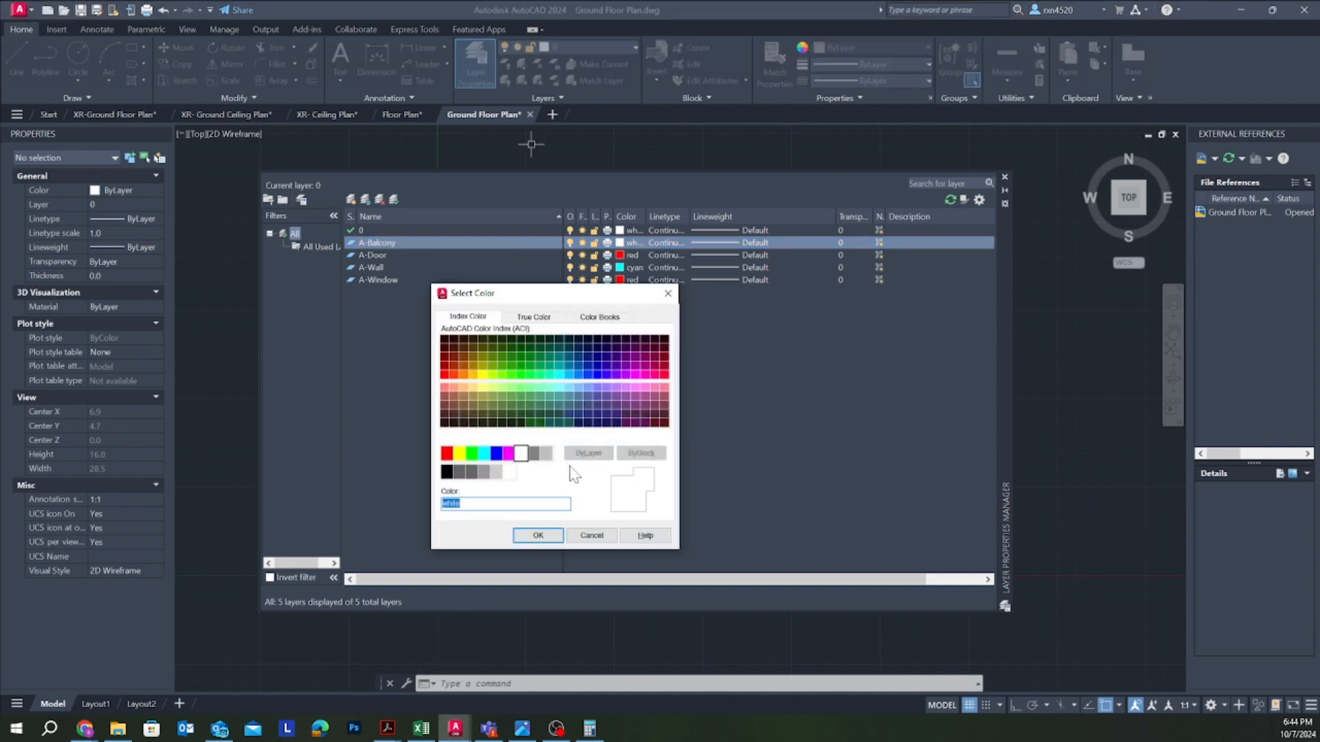
click(533, 456)
click(547, 455)
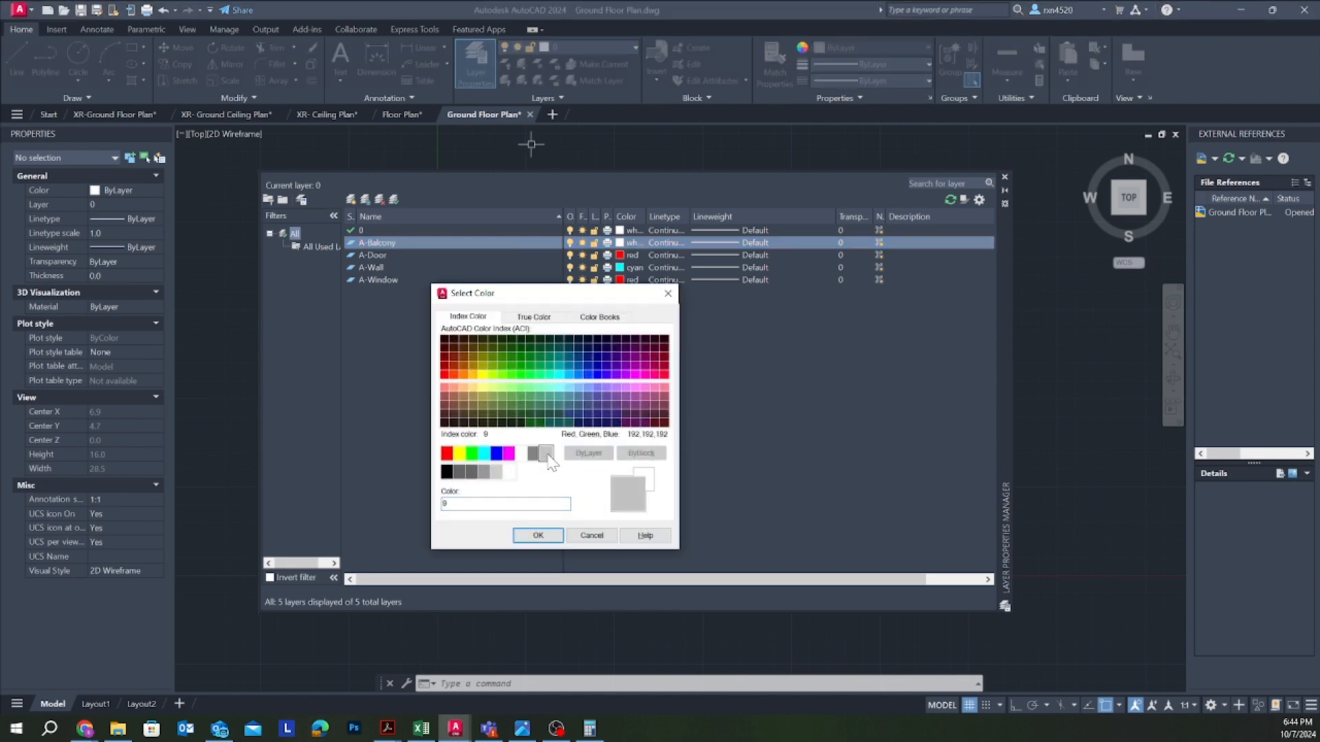
click(533, 454)
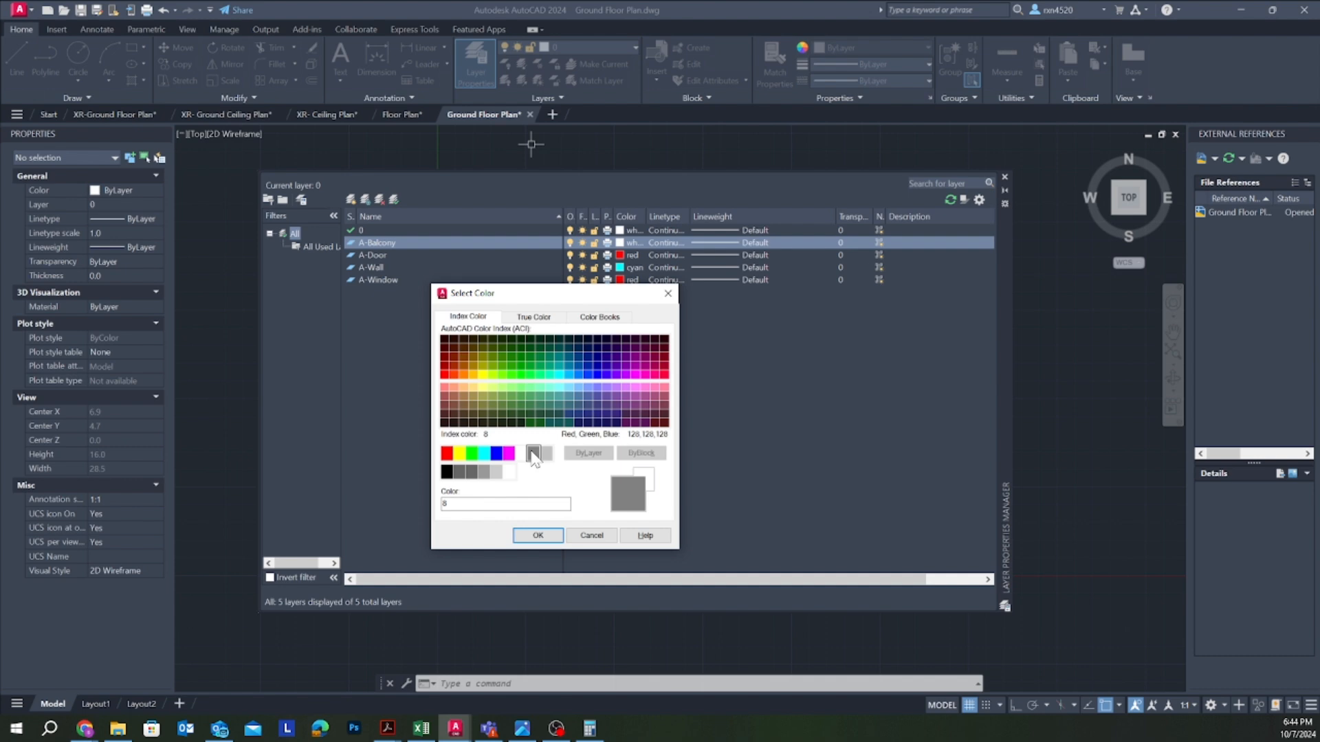
click(536, 536)
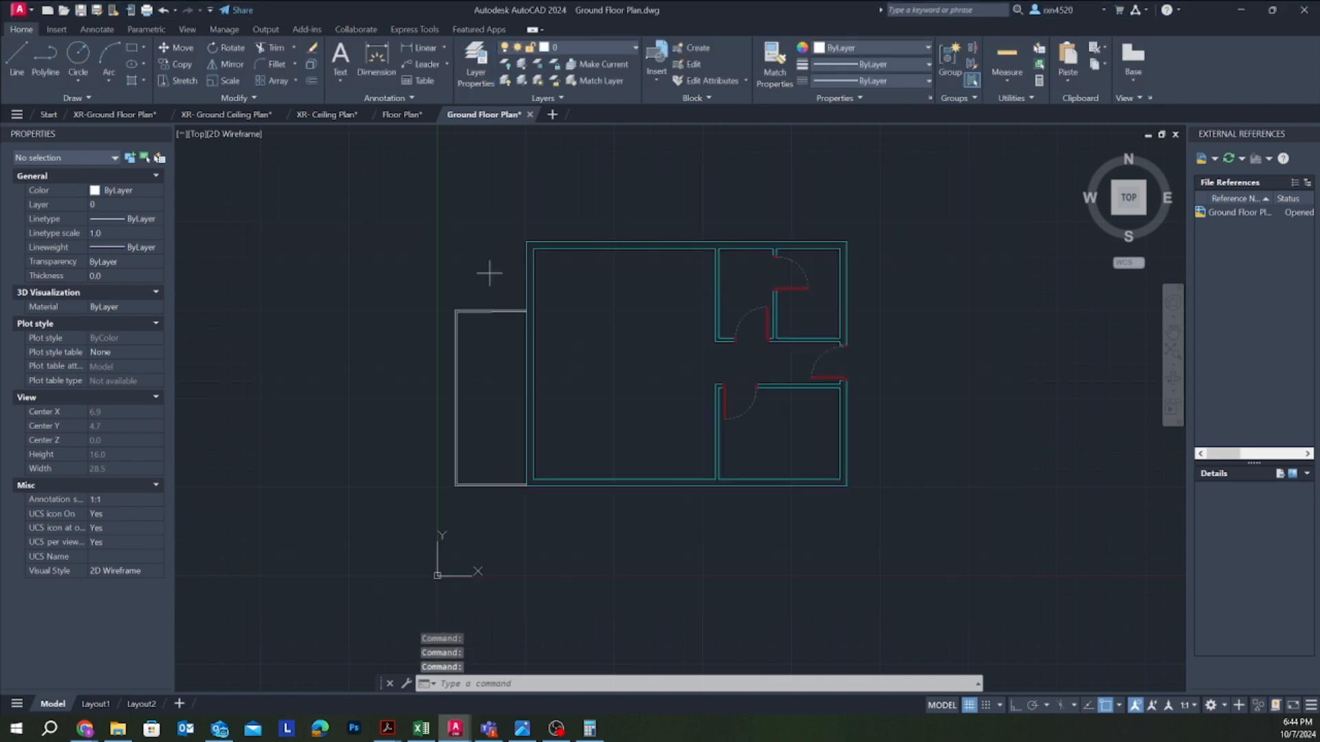
Step: Assign the four balcony polylines to the A-Balcony layer, clear the selection and save the drawing
click(490, 272)
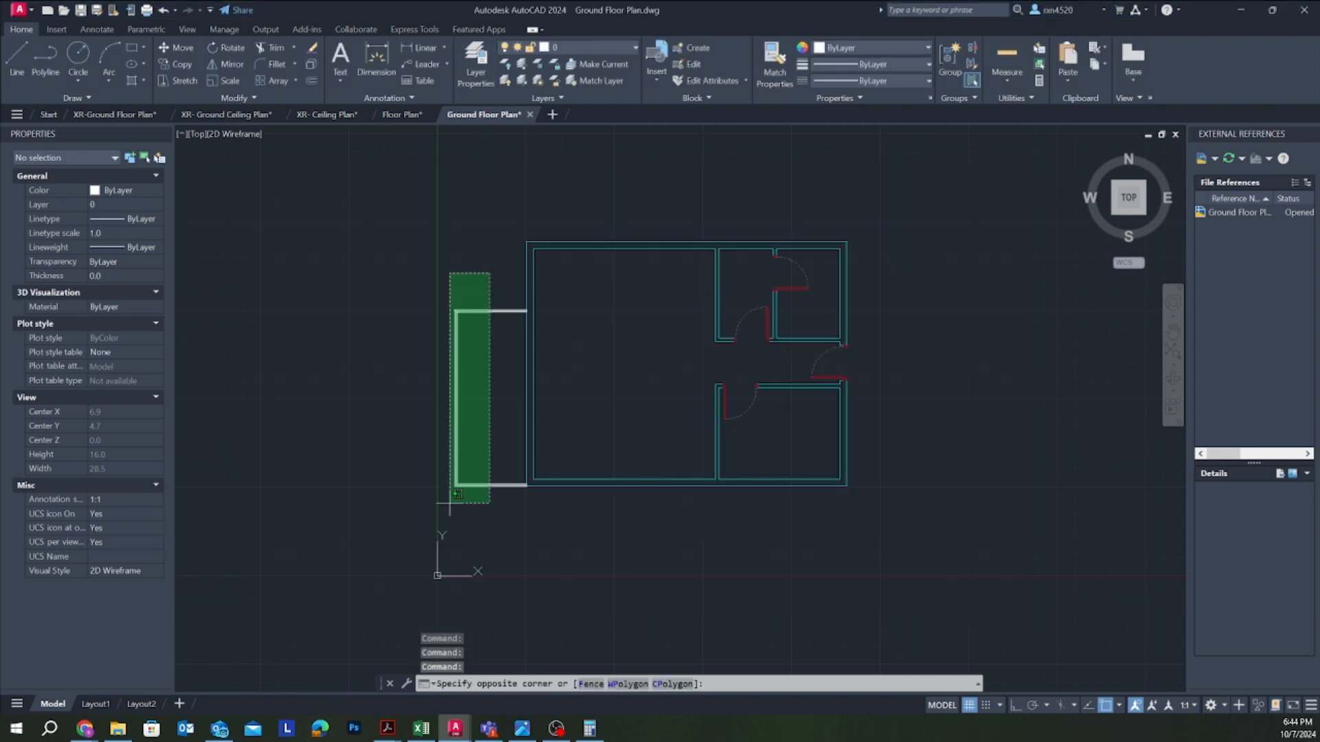
click(450, 504)
click(587, 48)
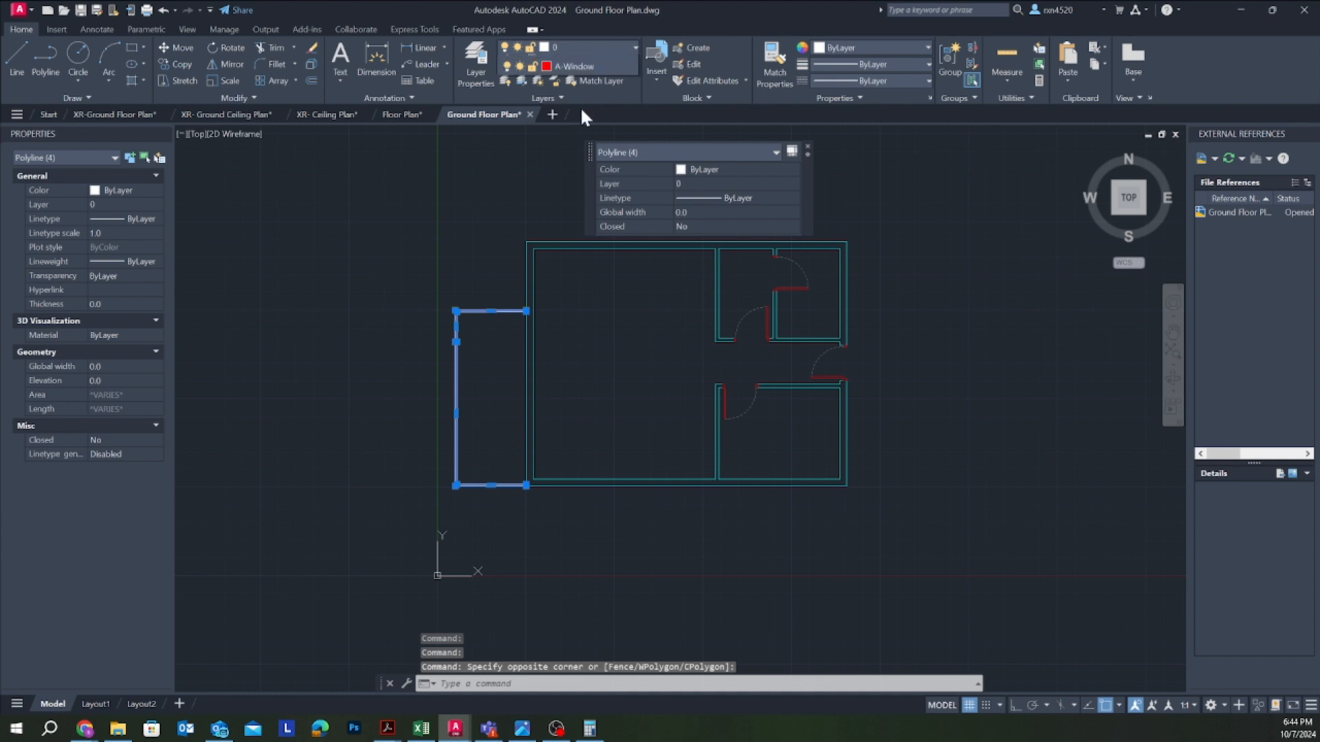
click(578, 79)
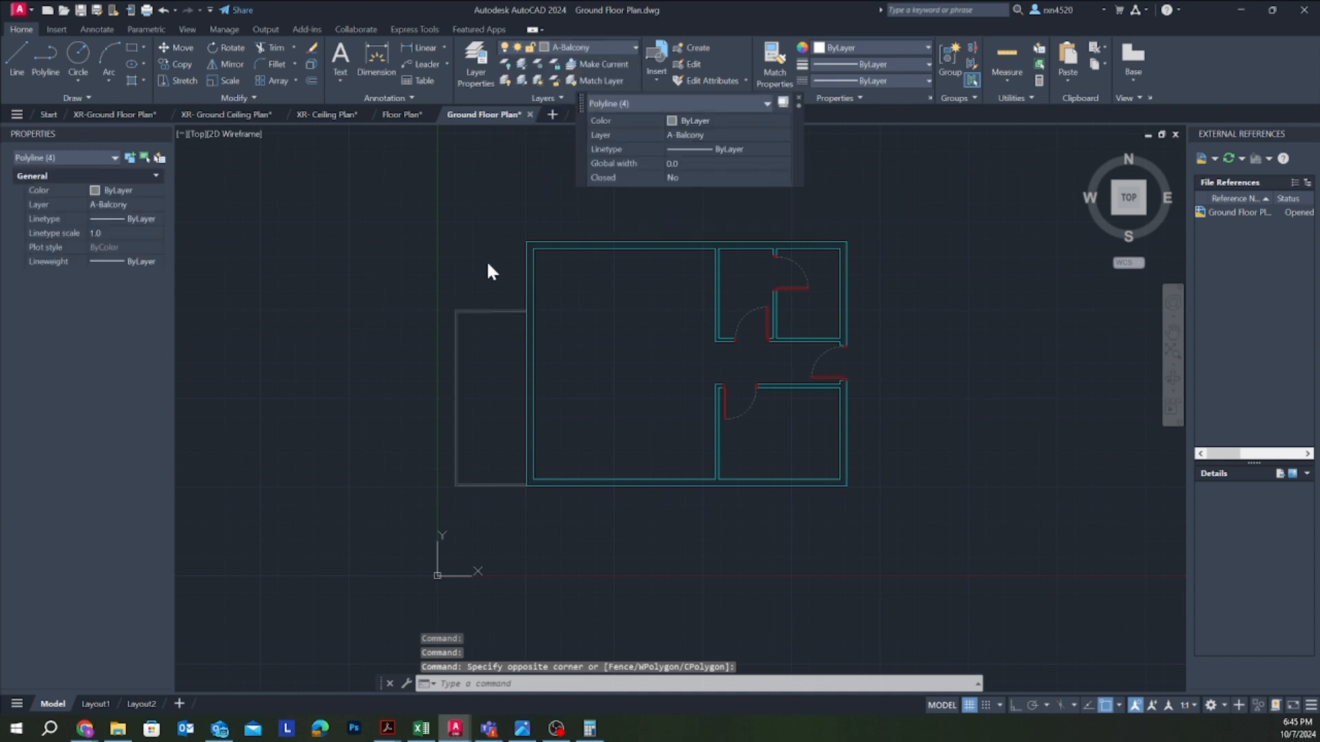
key(Escape)
key(Escape)
key(Escape)
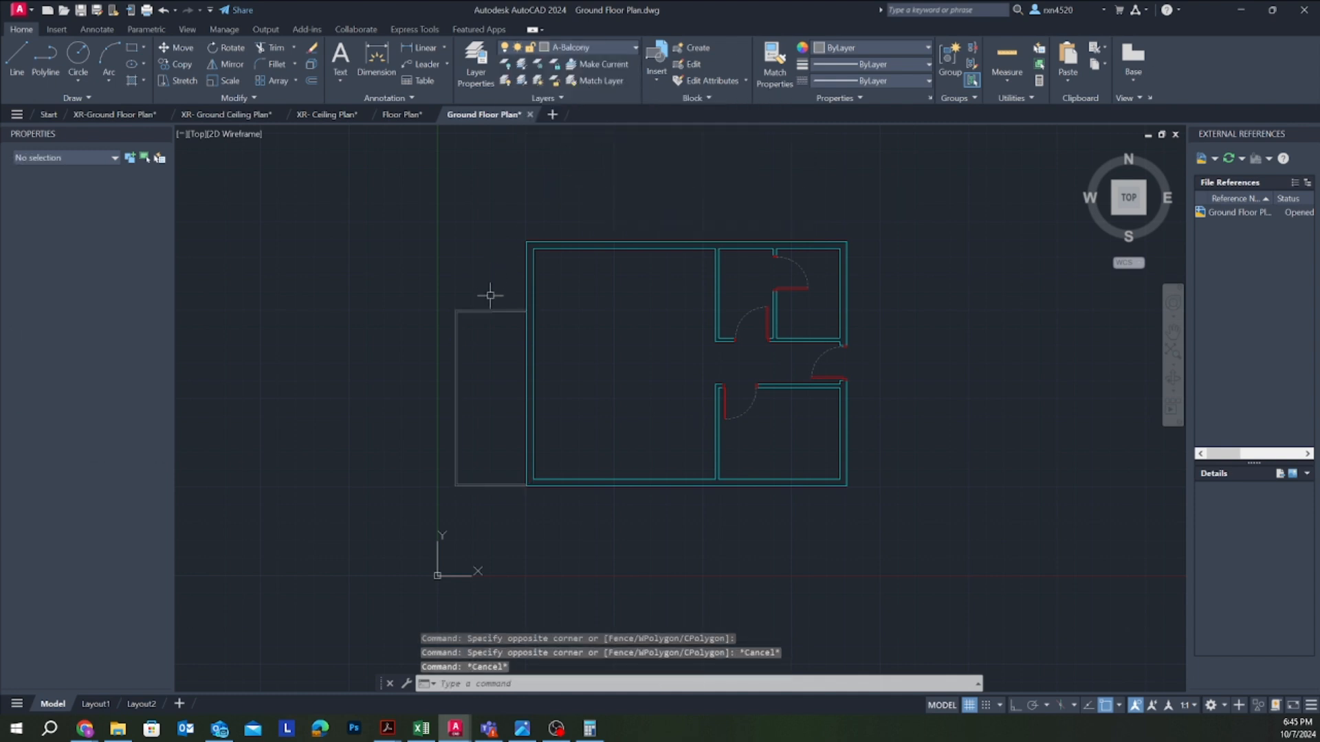
key(ctrl+s)
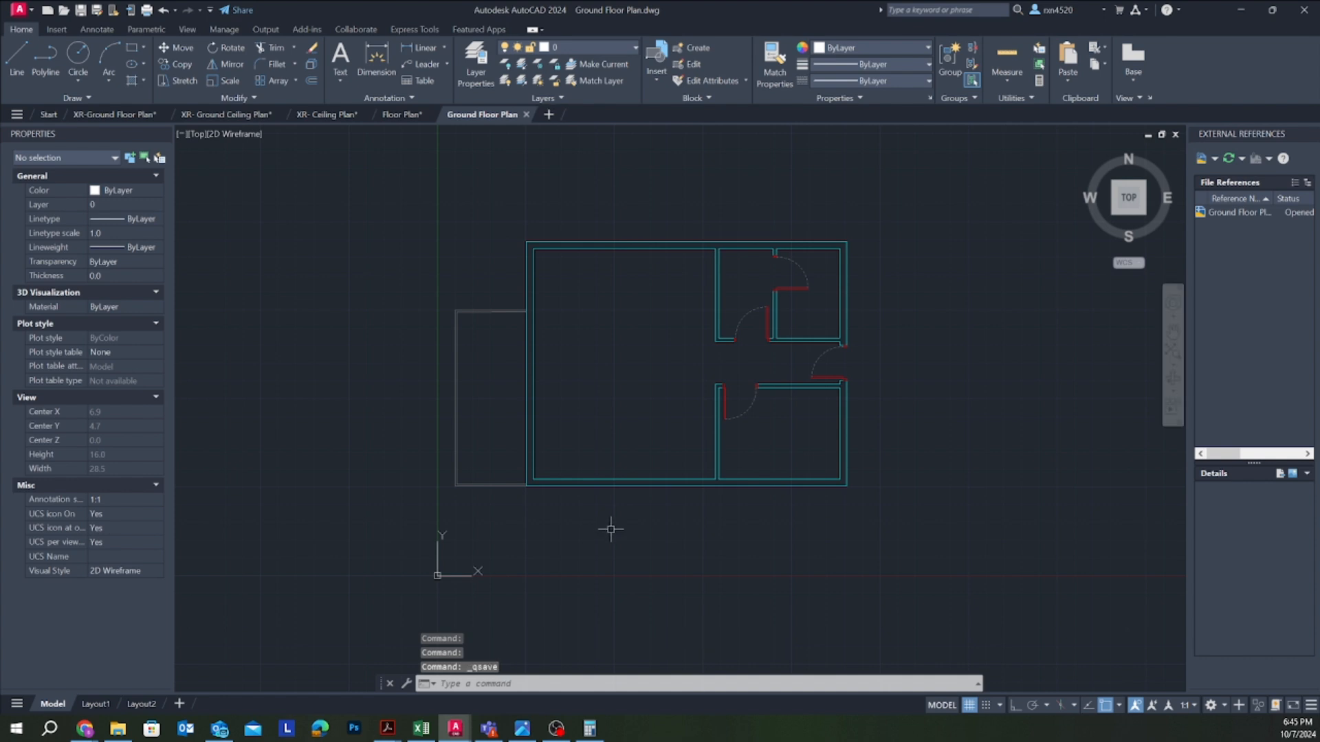
scroll(605, 529, down, 2)
scroll(641, 440, up, 2)
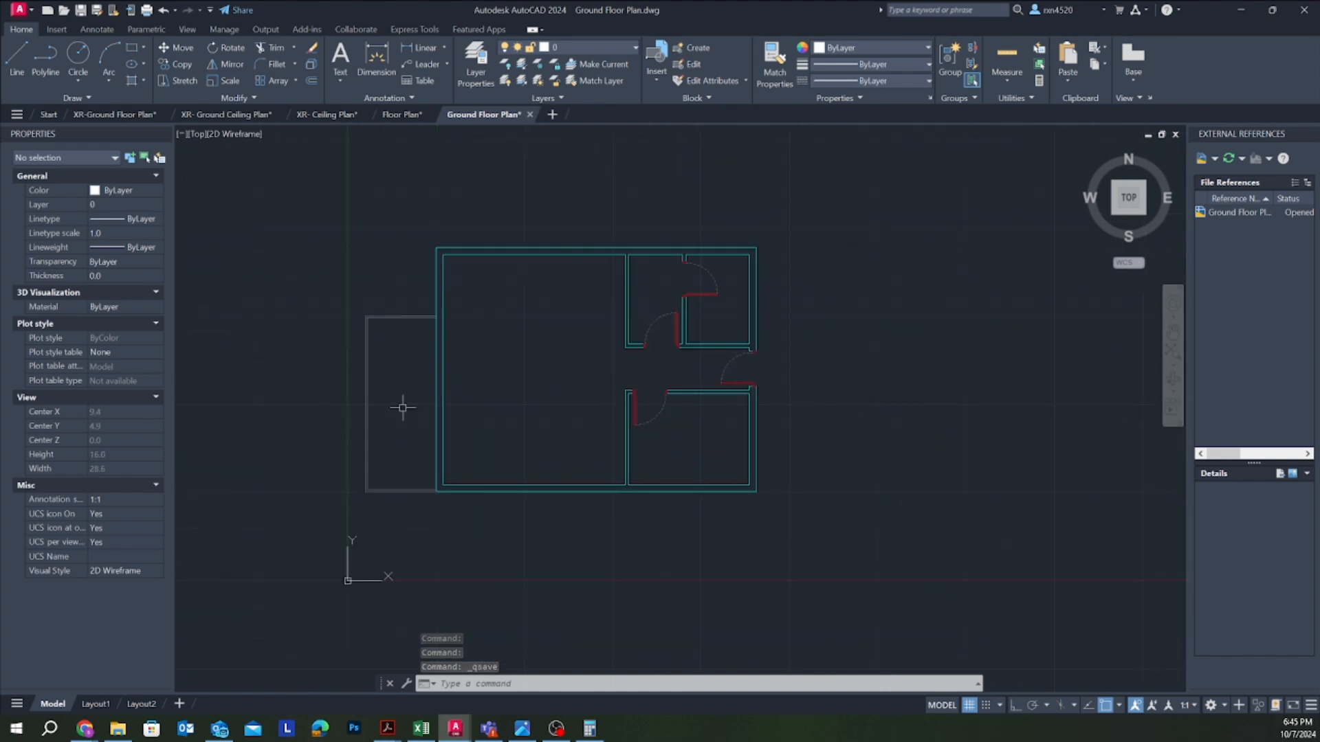
scroll(406, 412, up, 2)
middle_drag(493, 419, 658, 479)
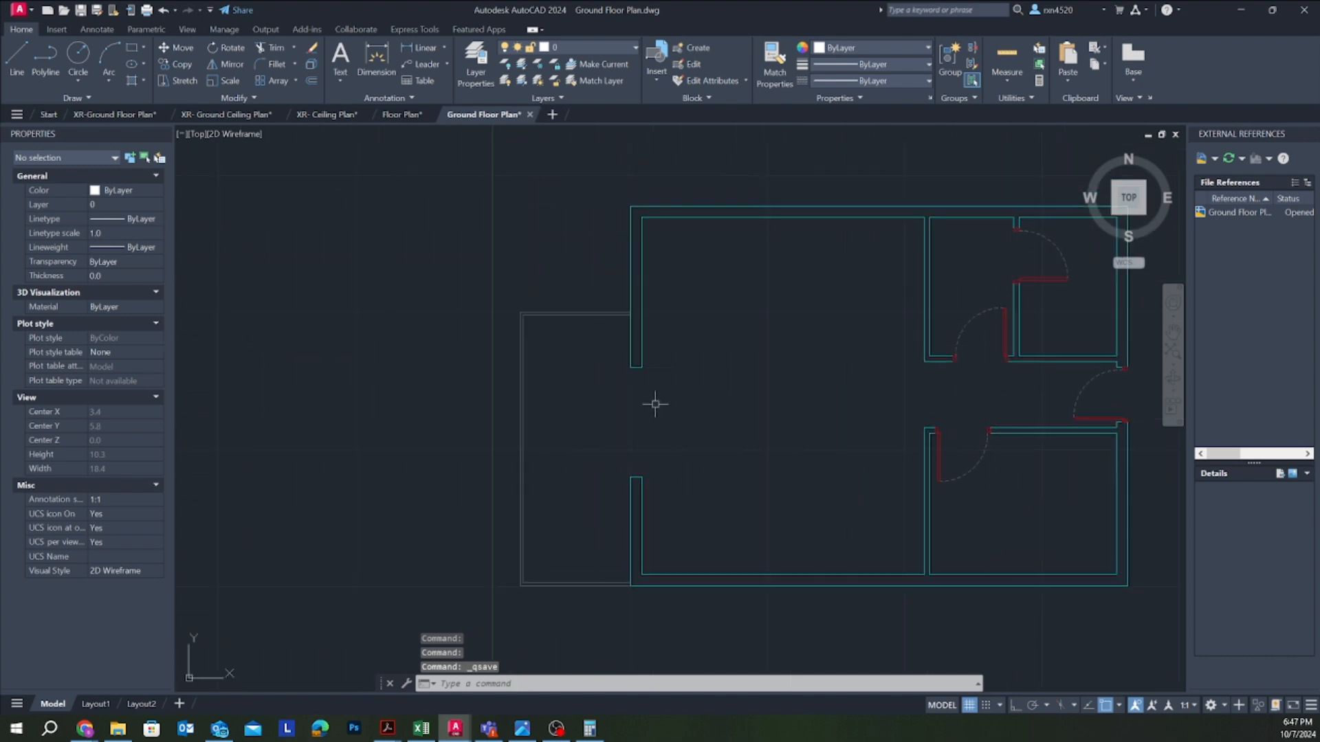